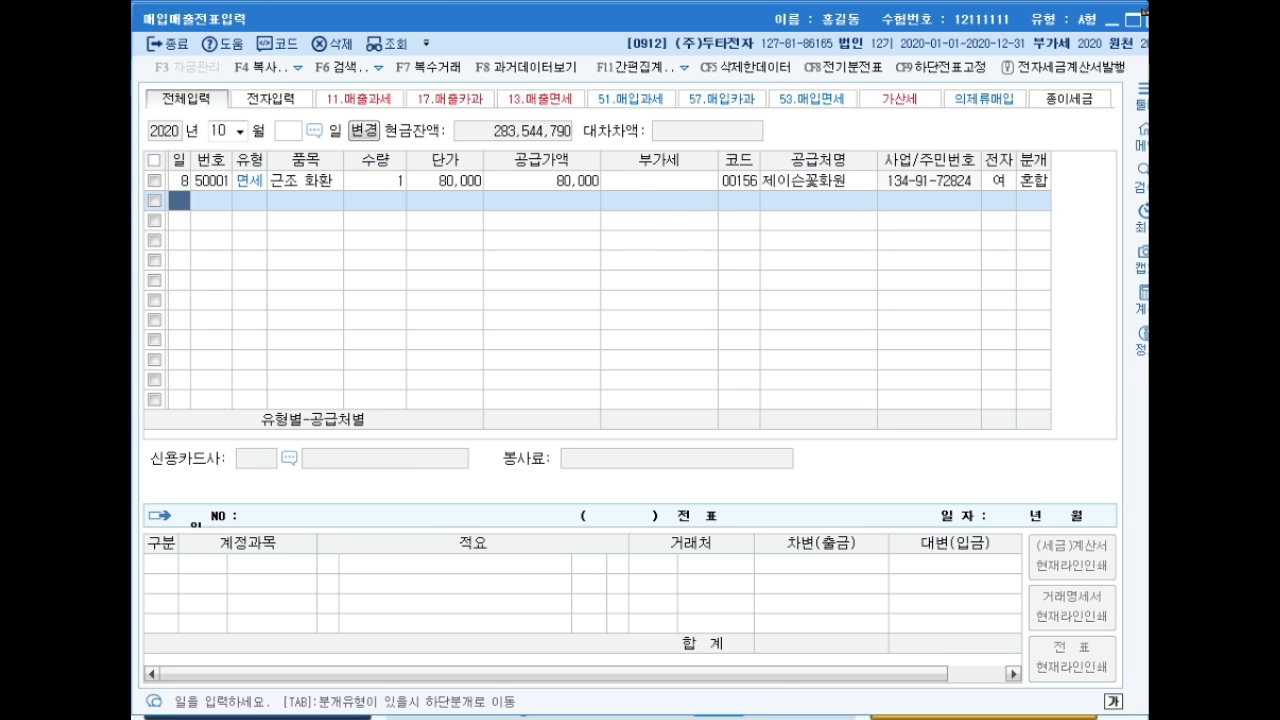
# - Open the 의제매입세액공제신고서 from the VAT forms and set its query period to April through June 2020
pyautogui.click(1151, 20)
pyautogui.click(240, 46)
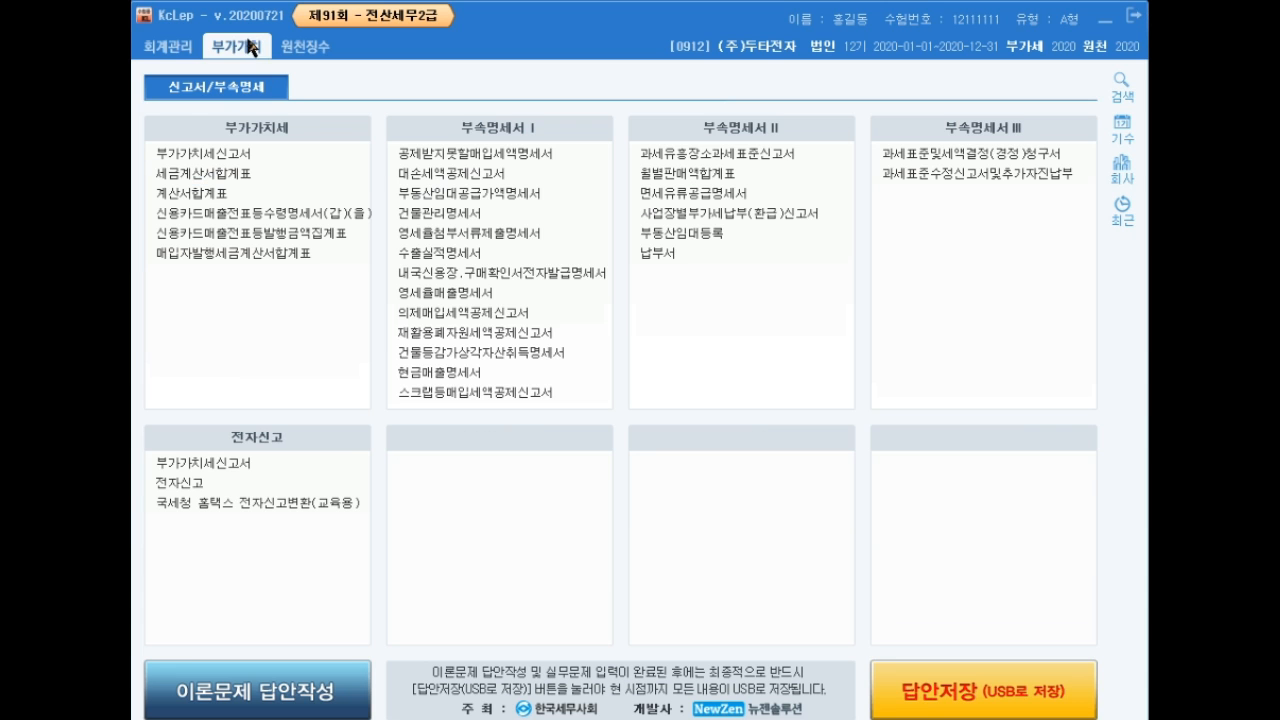
pyautogui.click(402, 312)
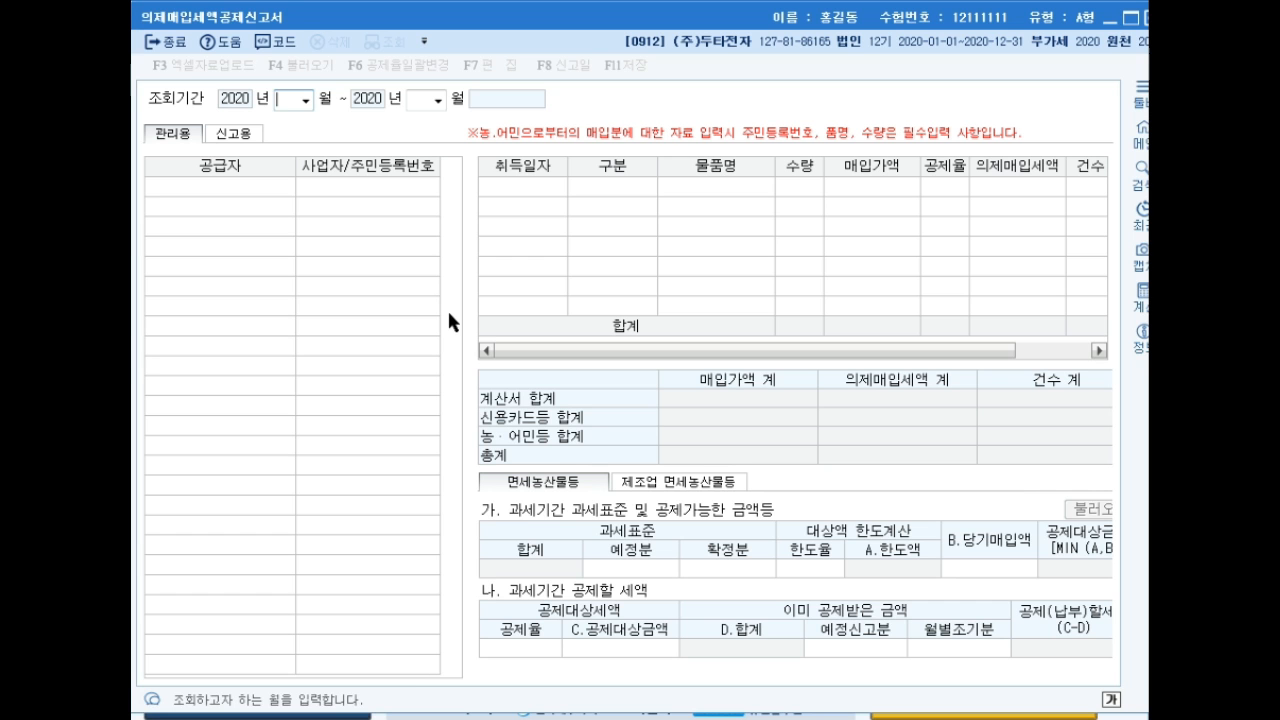
pyautogui.write('4')
pyautogui.press('Return')
pyautogui.write('6')
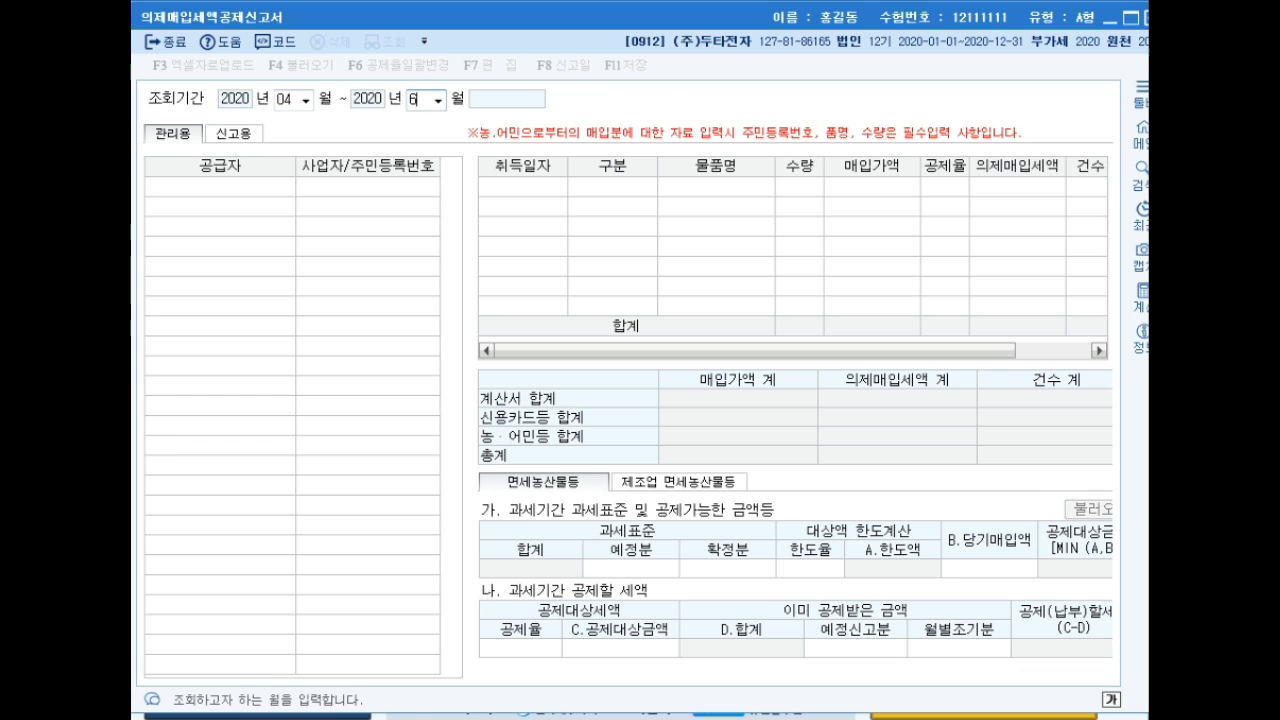
pyautogui.press('Return')
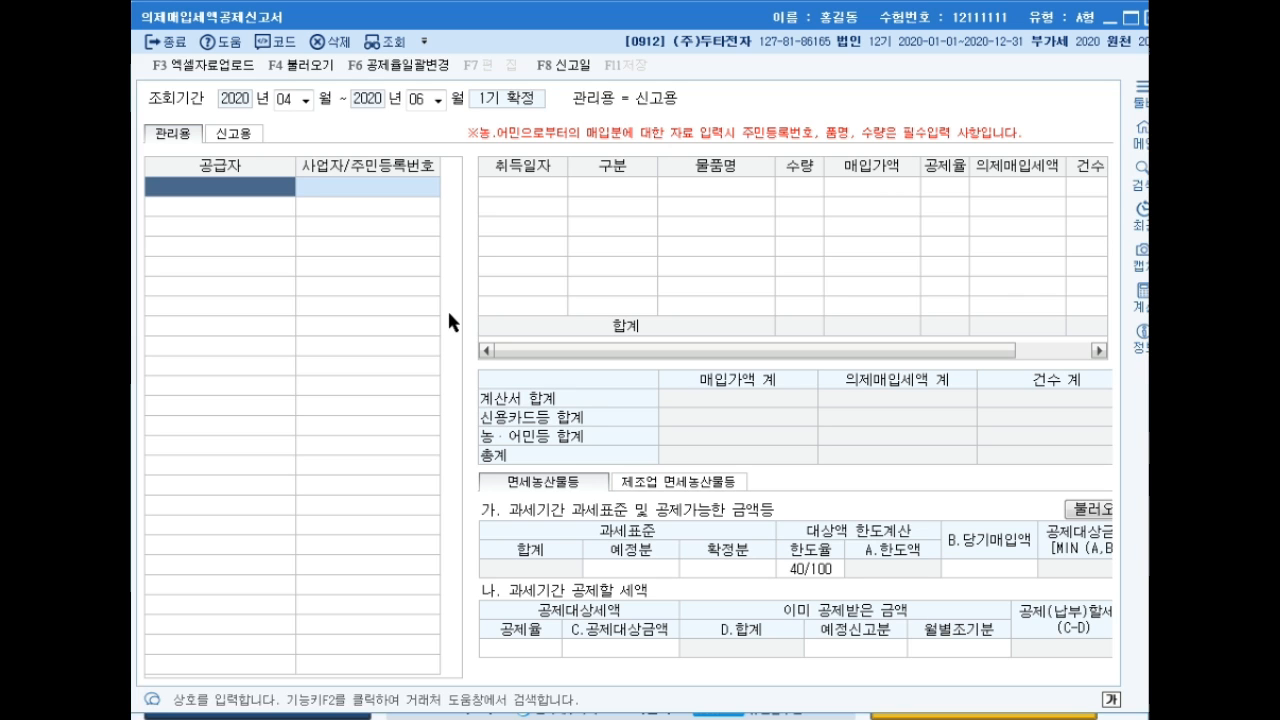
# - Look up 한솔 in the vendor list and add 한솔청과 as the first supplier
pyautogui.press('F2')
pyautogui.write('한솔')
pyautogui.press('Return')
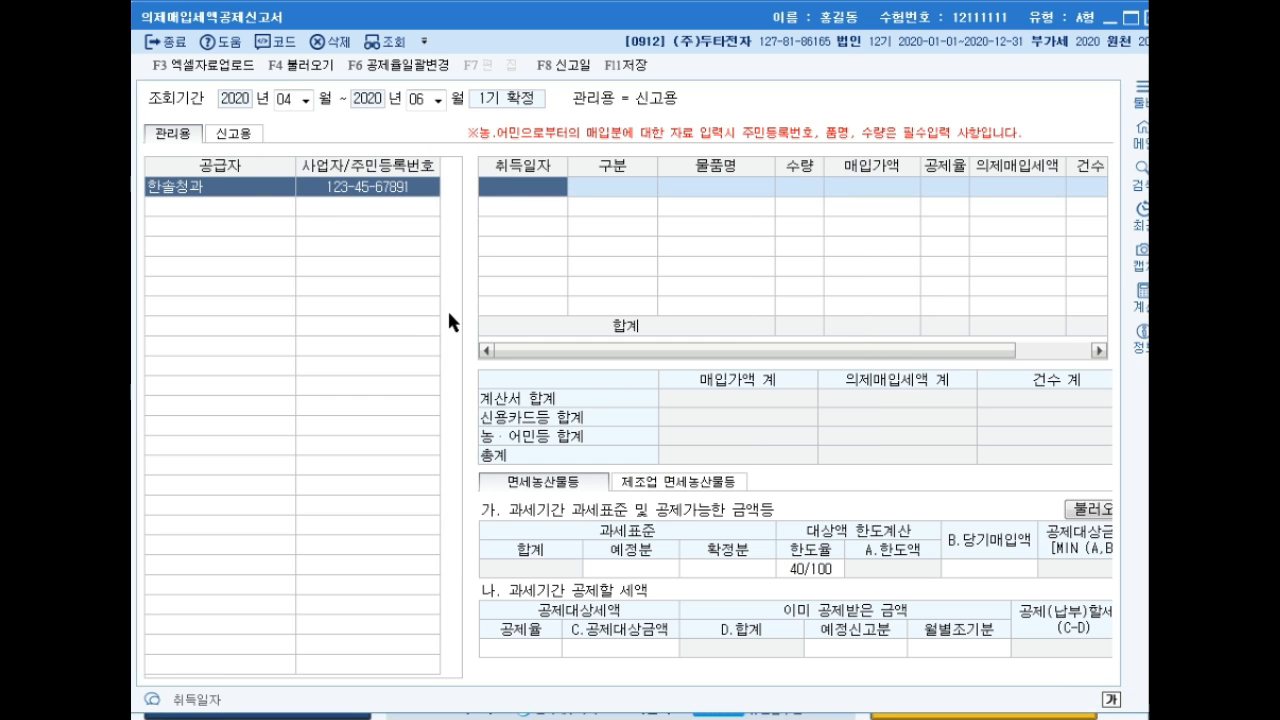
# - Start 한솔청과's purchase row with acquisition date 2020-05-31, type 계산서 and item 사과
pyautogui.write('05-31')
pyautogui.press('Return')
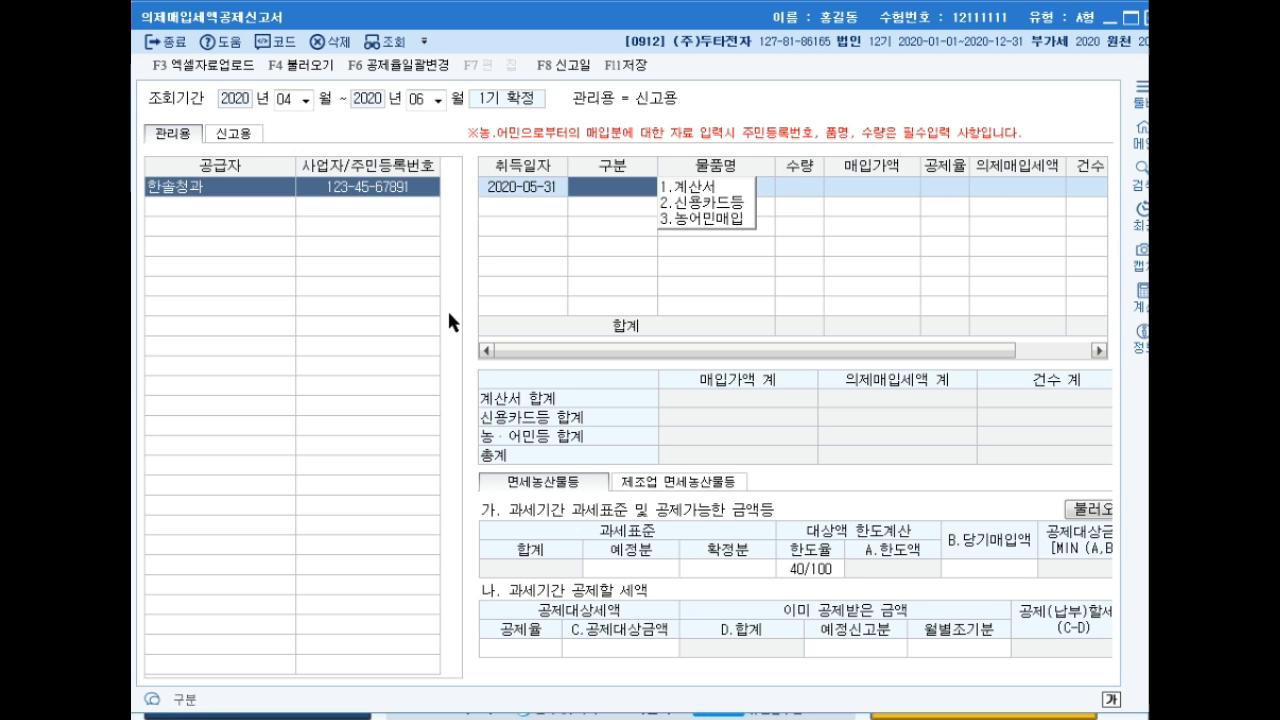
pyautogui.write('1')
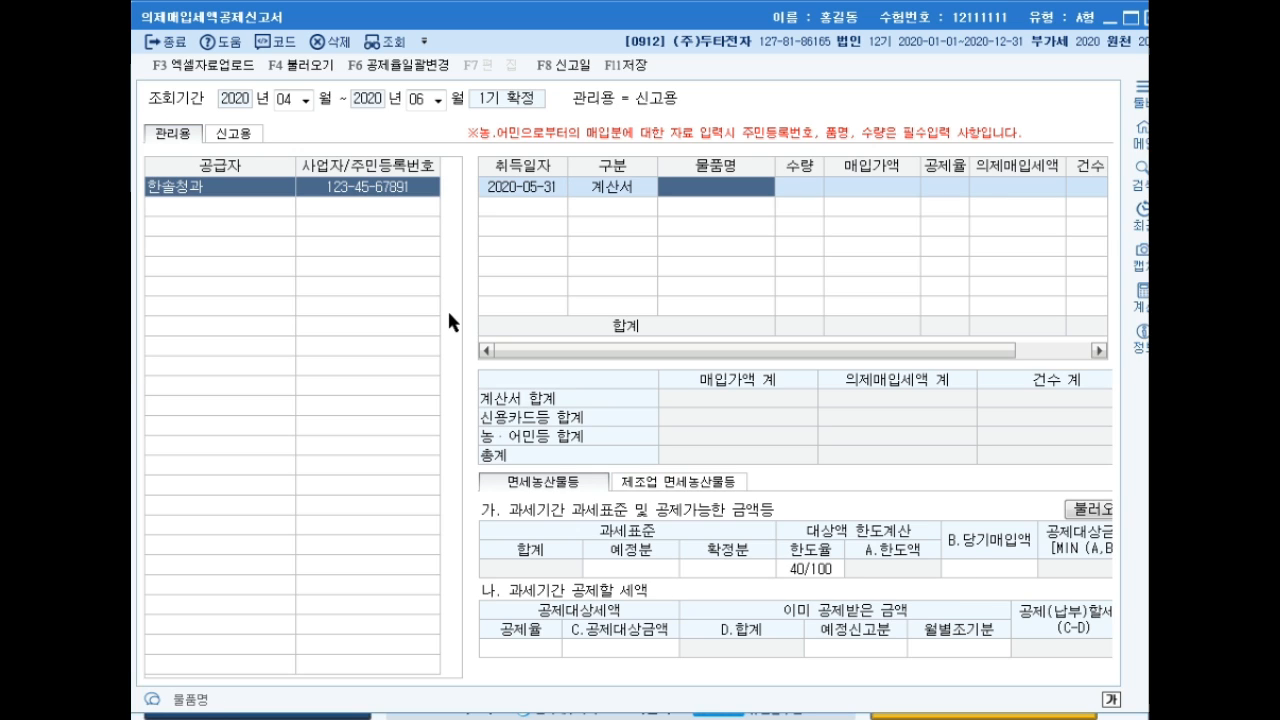
pyautogui.write('사과')
pyautogui.press('Return')
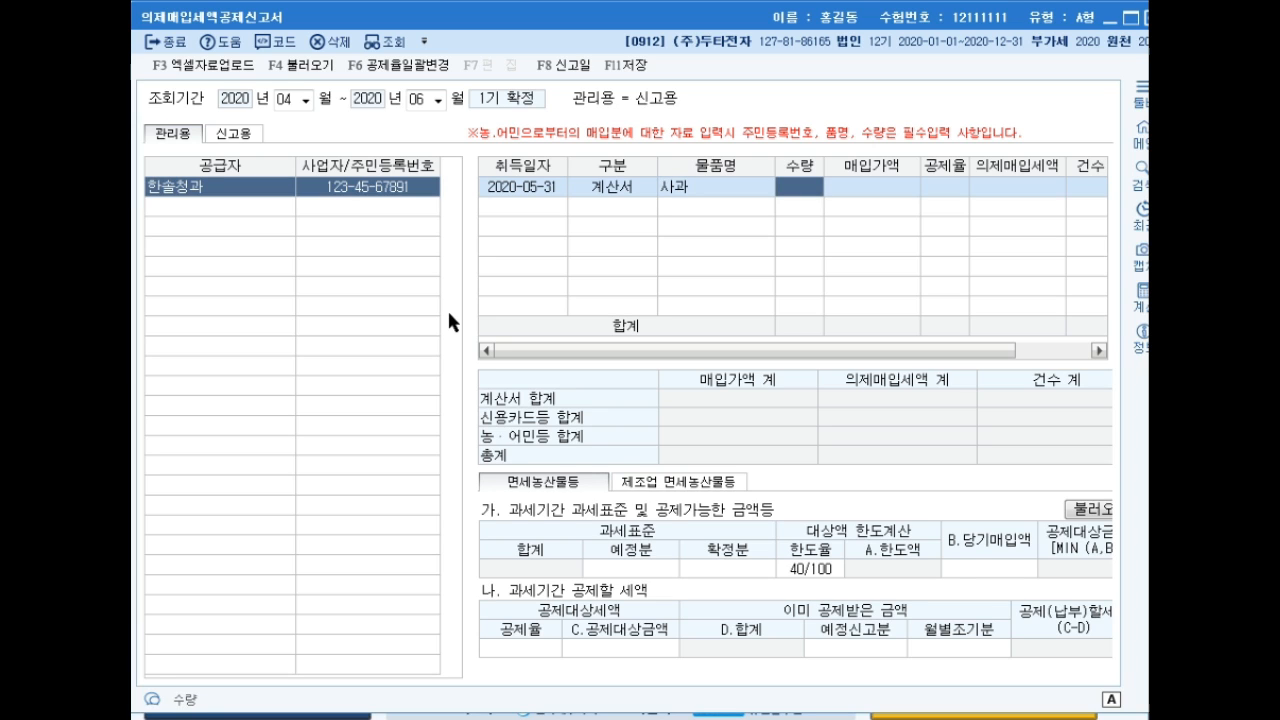
# - Complete the 사과 row with quantity 1,000, purchase amount 10,000,000 and deduction rate 4/104
pyautogui.write('1000')
pyautogui.press('Return')
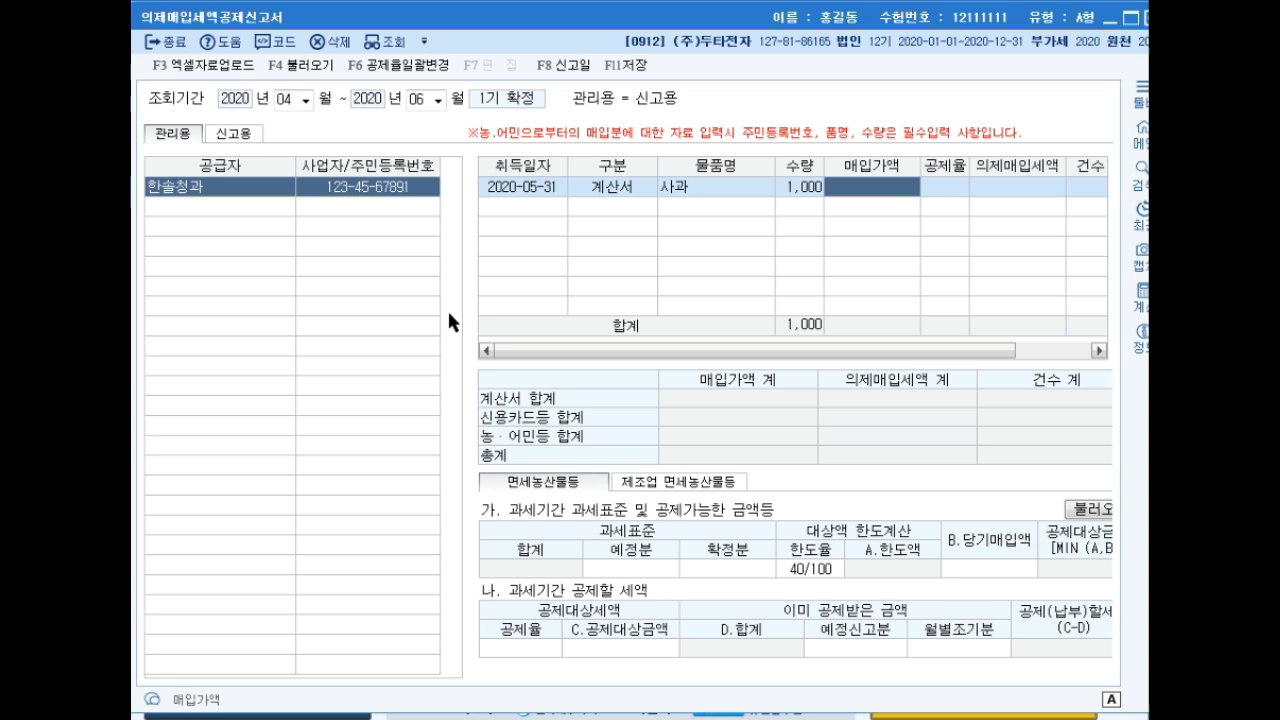
pyautogui.write('10000000')
pyautogui.press('Return')
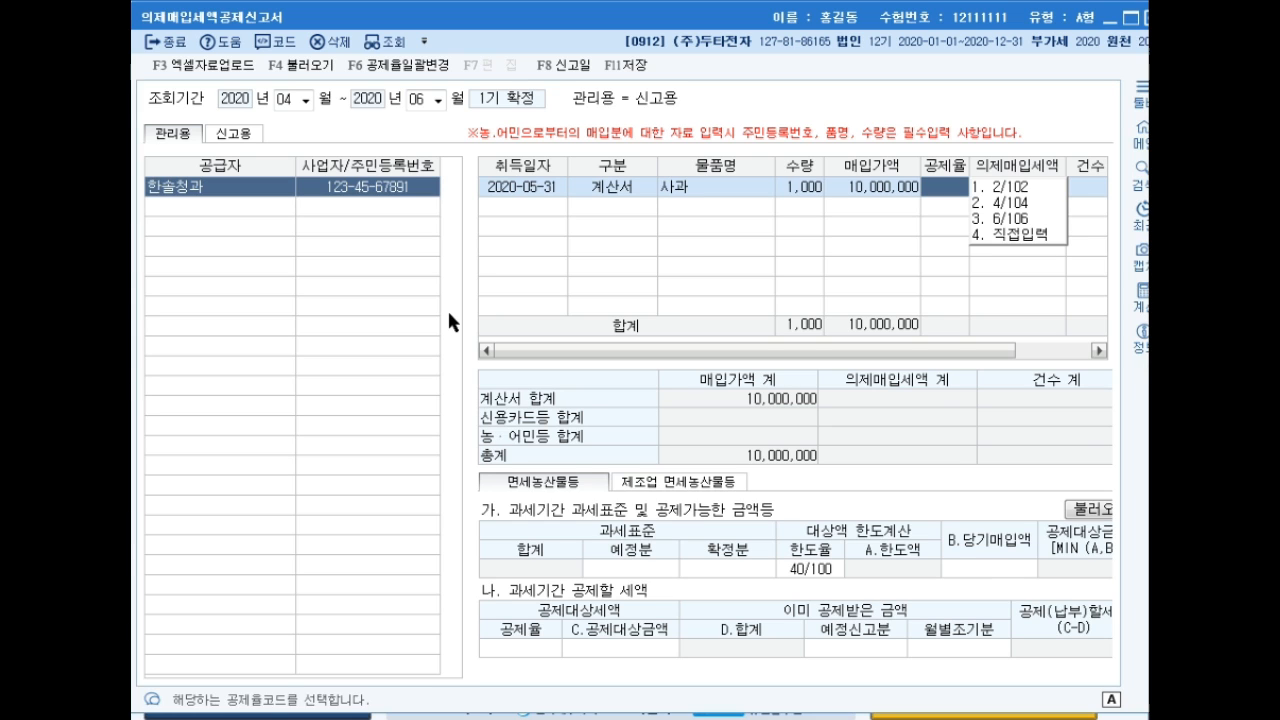
pyautogui.press('2')
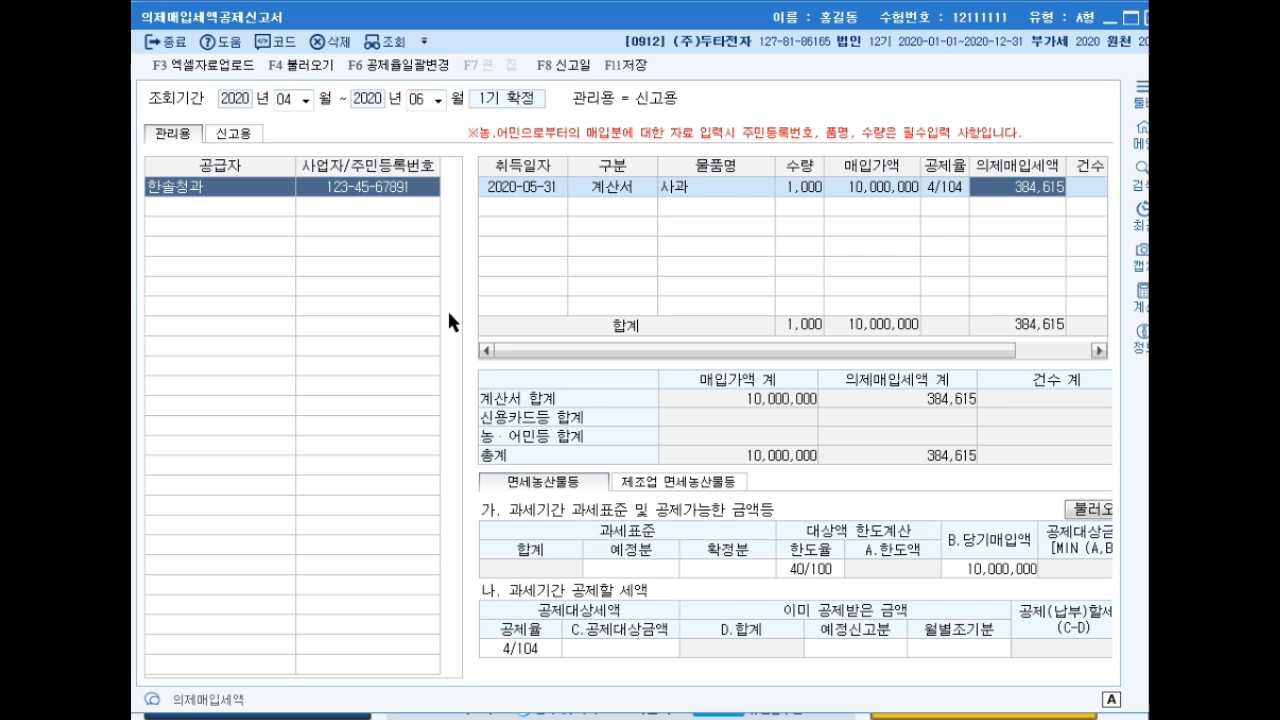
pyautogui.press('Return')
pyautogui.press('Return')
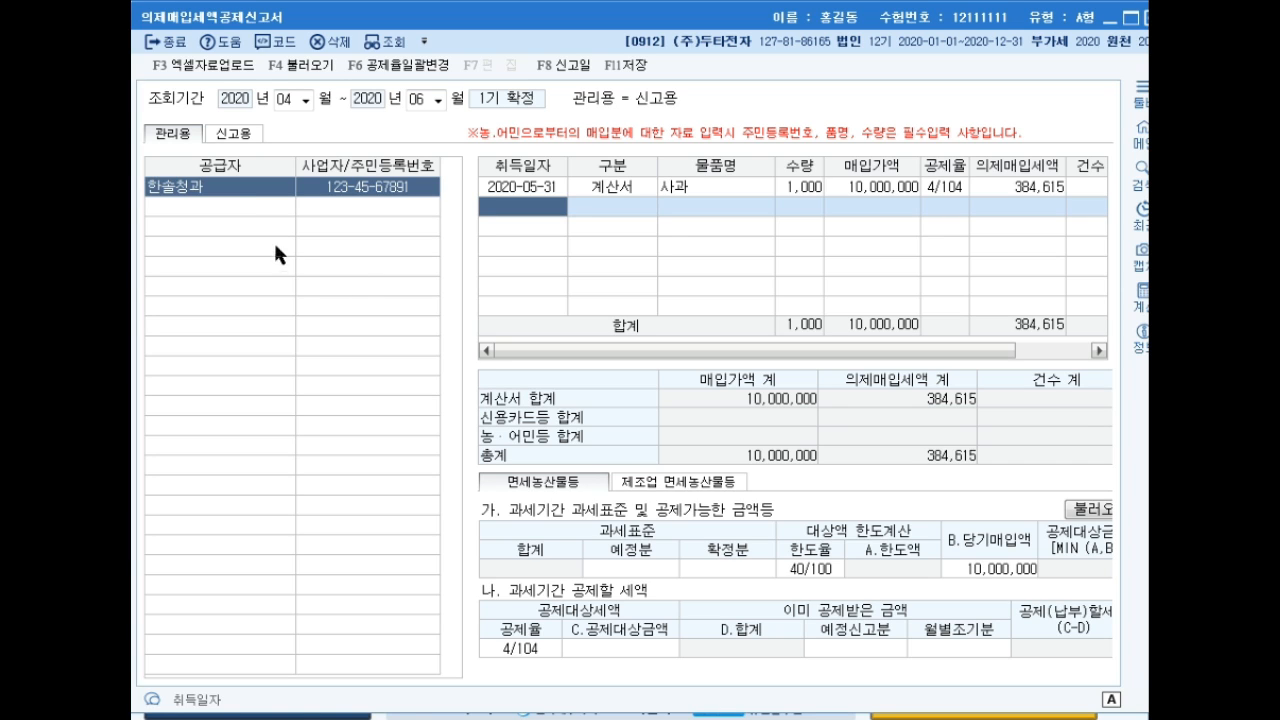
# - Look up 두솔 in the vendor list and add 두솔청과 as the second supplier
pyautogui.click(247, 199)
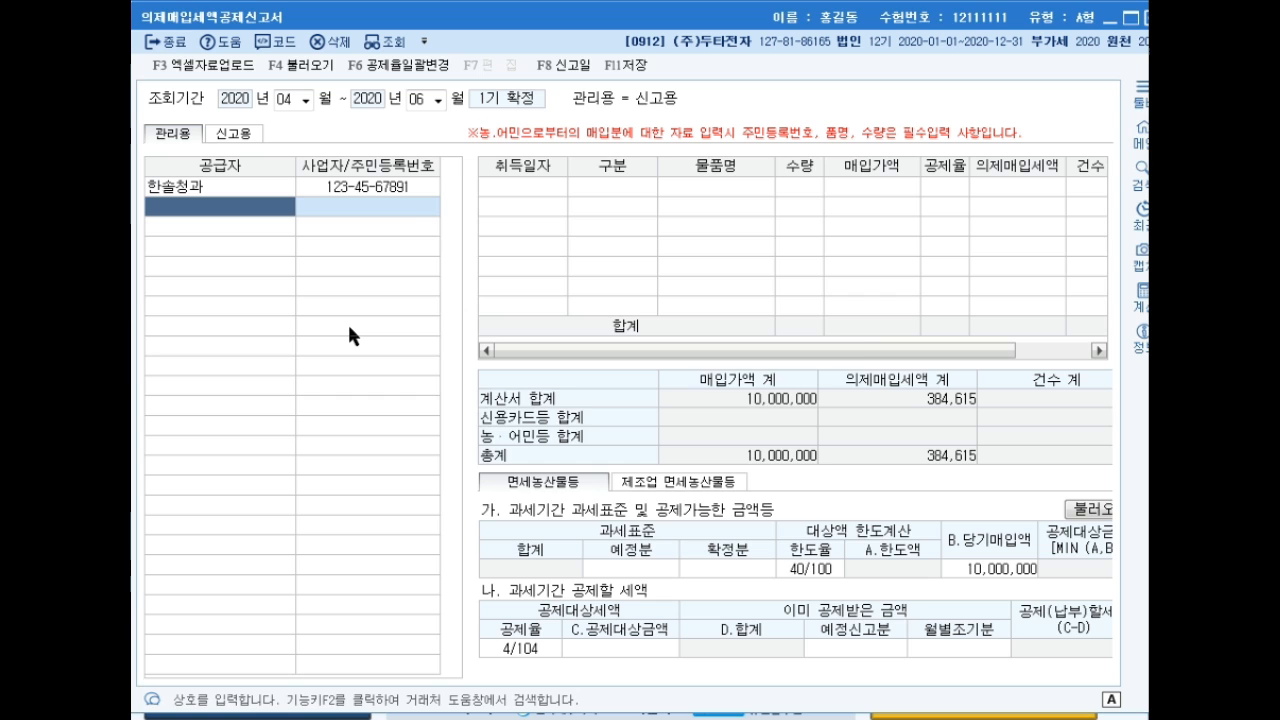
pyautogui.press('F2')
pyautogui.write('두솔')
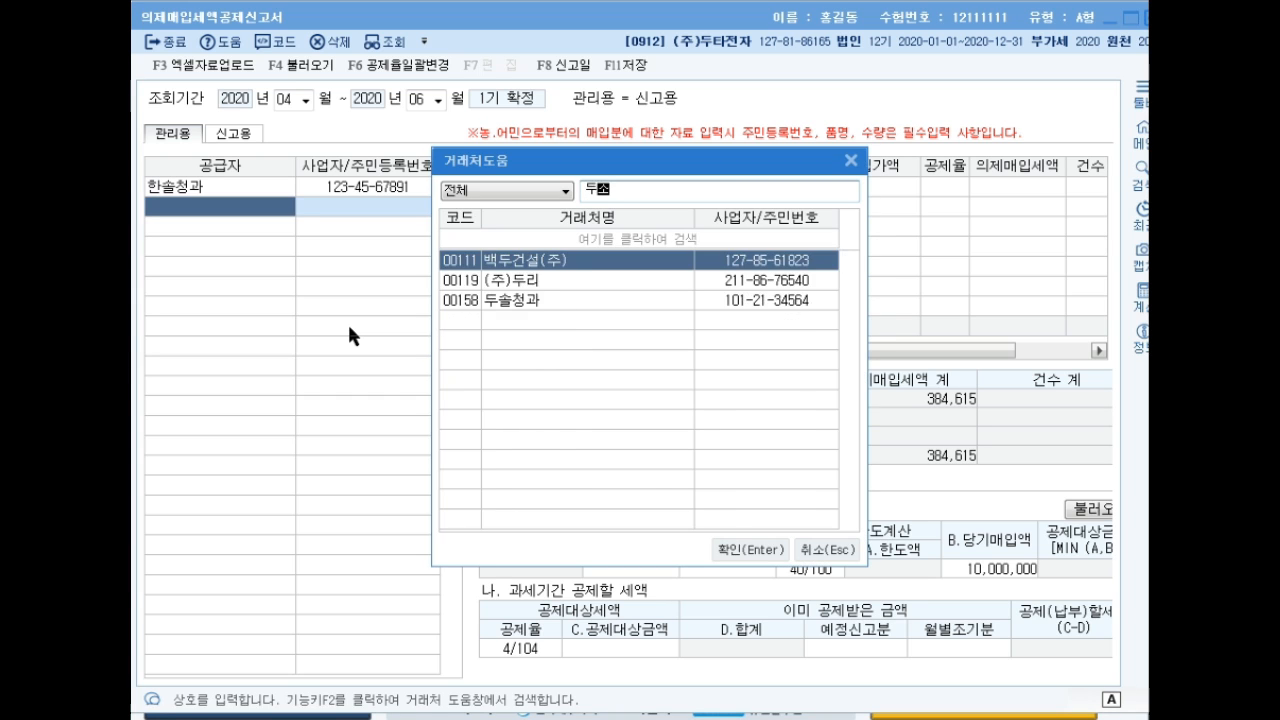
pyautogui.press('Return')
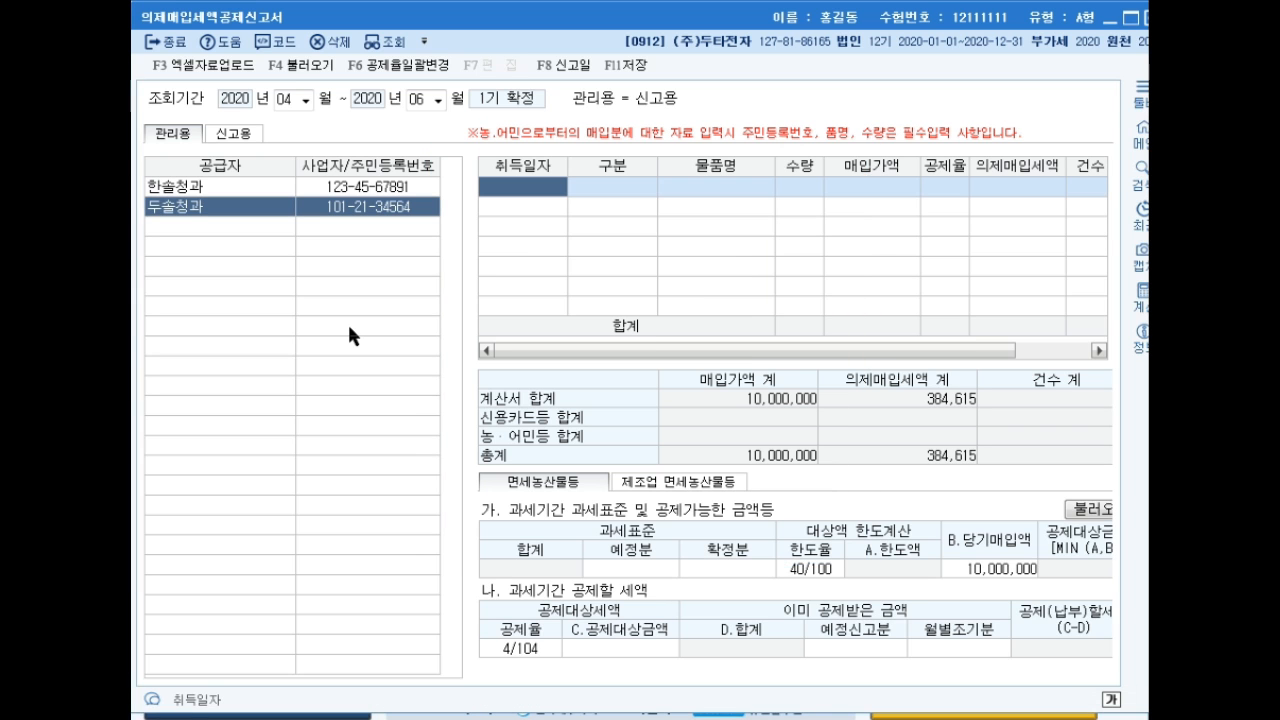
# - Start 두솔청과's purchase row with acquisition date 2020-06-10, type 신용카드등 and item 복숭아
pyautogui.write('2020-06-')
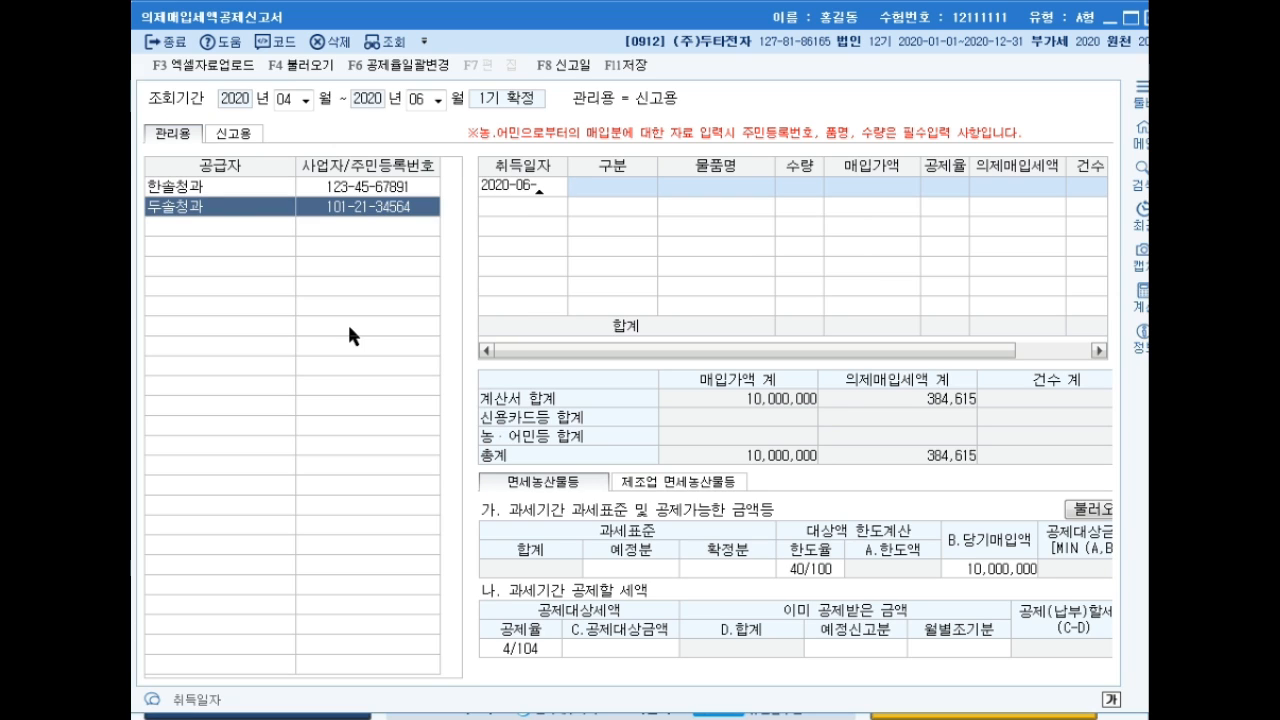
pyautogui.write('10')
pyautogui.press('Return')
pyautogui.write('2')
pyautogui.press('Return')
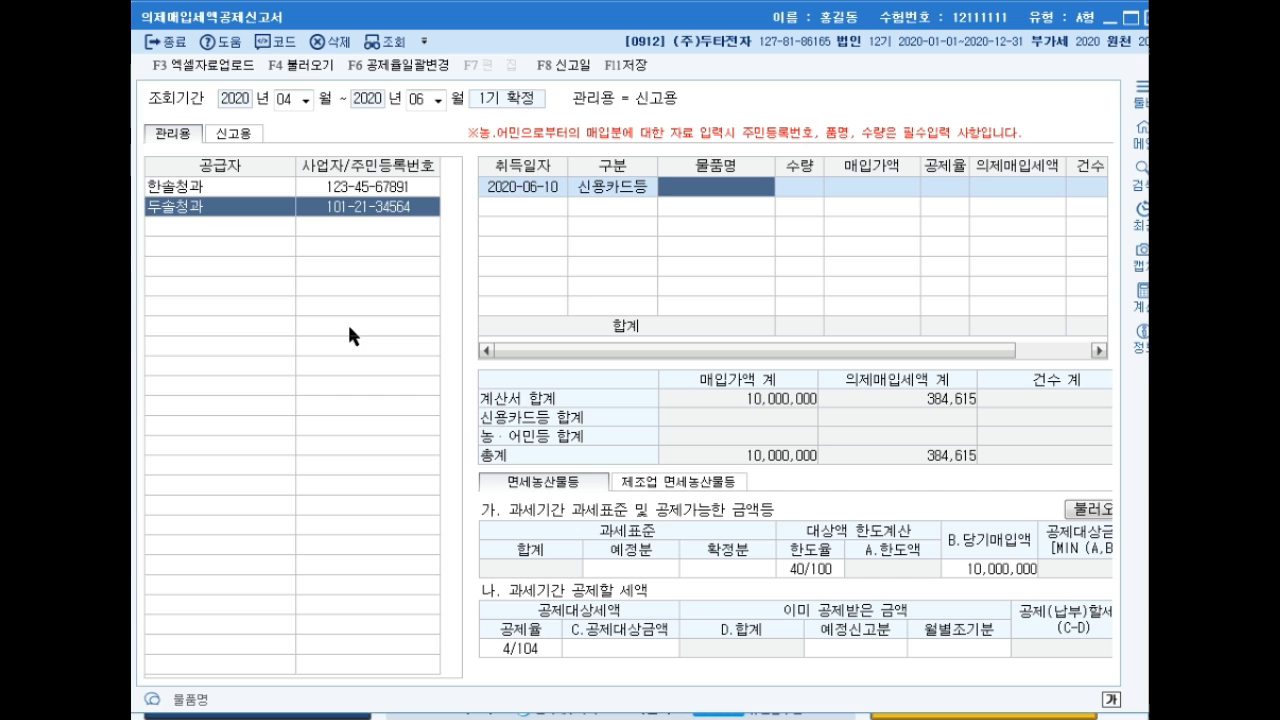
pyautogui.write('복숭아')
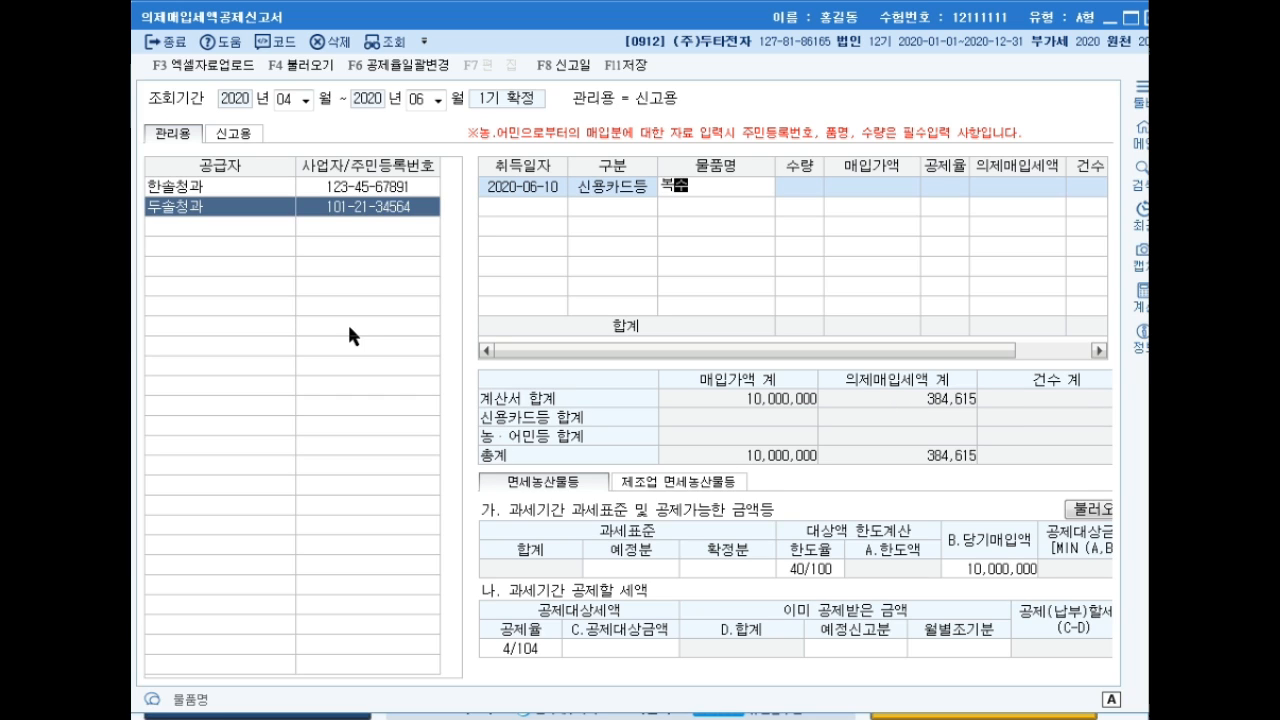
pyautogui.press('Return')
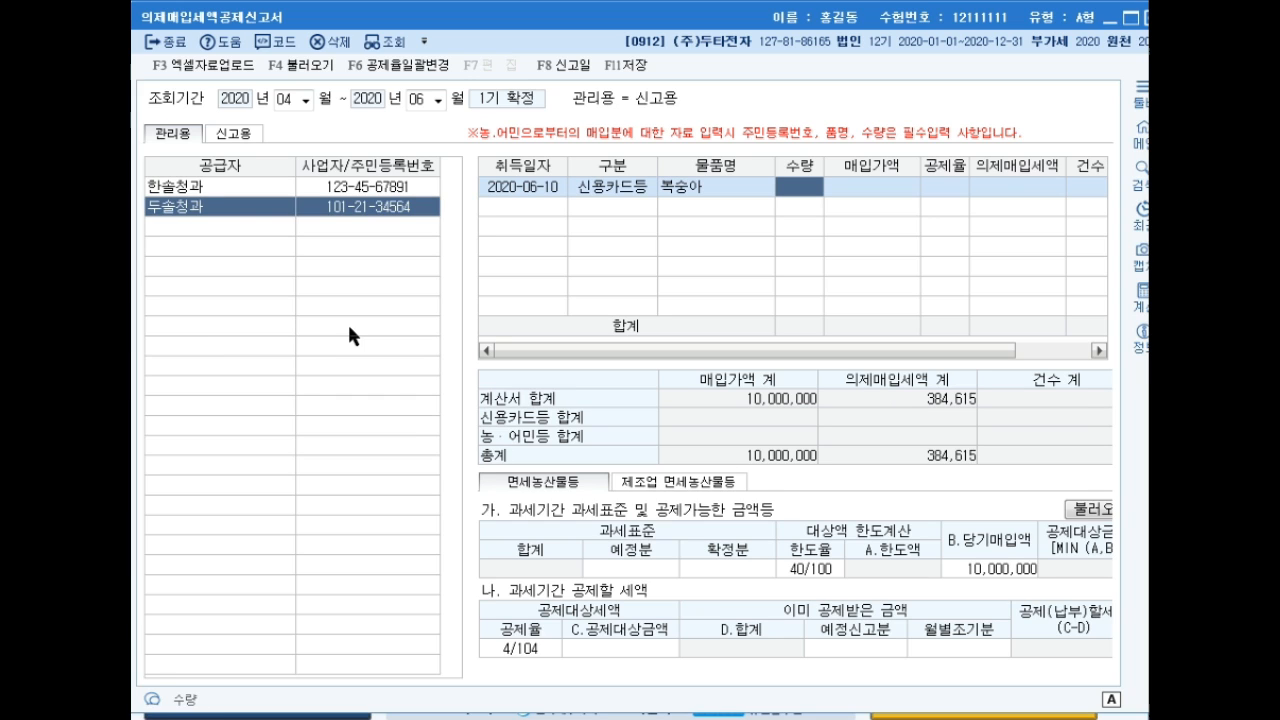
# - Complete the 복숭아 row with quantity 500, purchase amount 5,000,000 and deduction rate 4/104
pyautogui.write('500')
pyautogui.press('Return')
pyautogui.write('5,000,000')
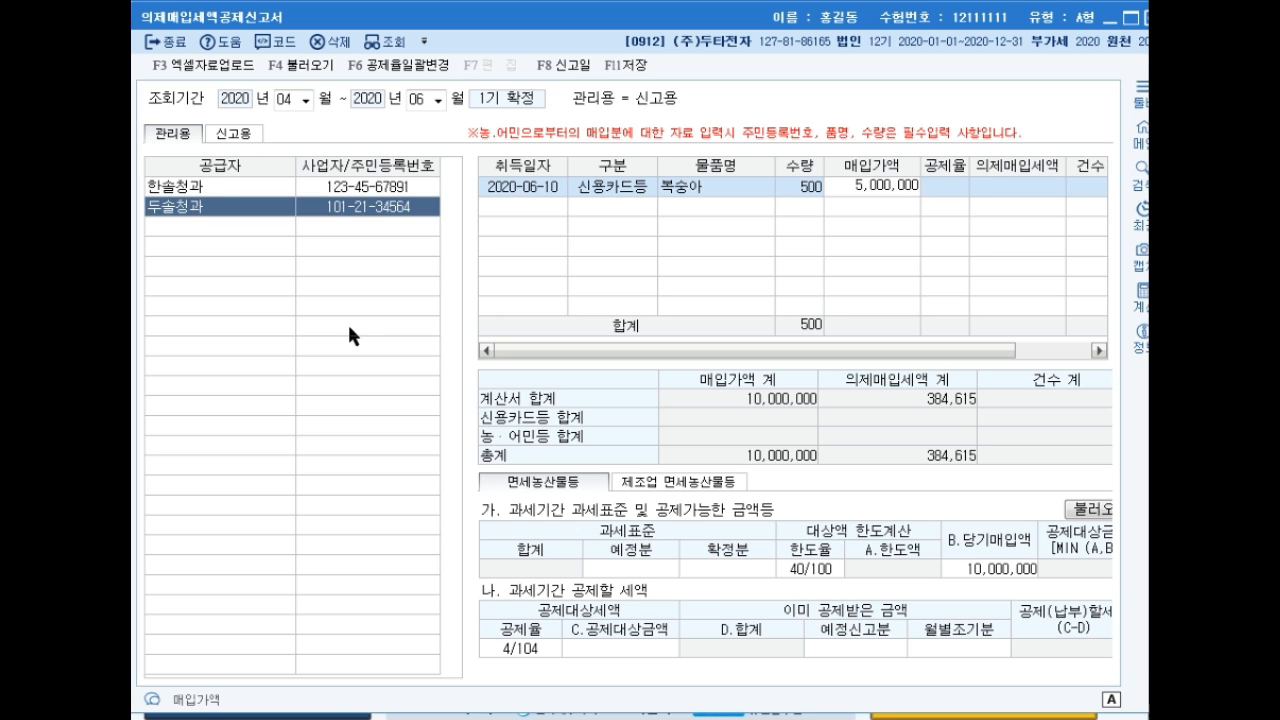
pyautogui.press('Return')
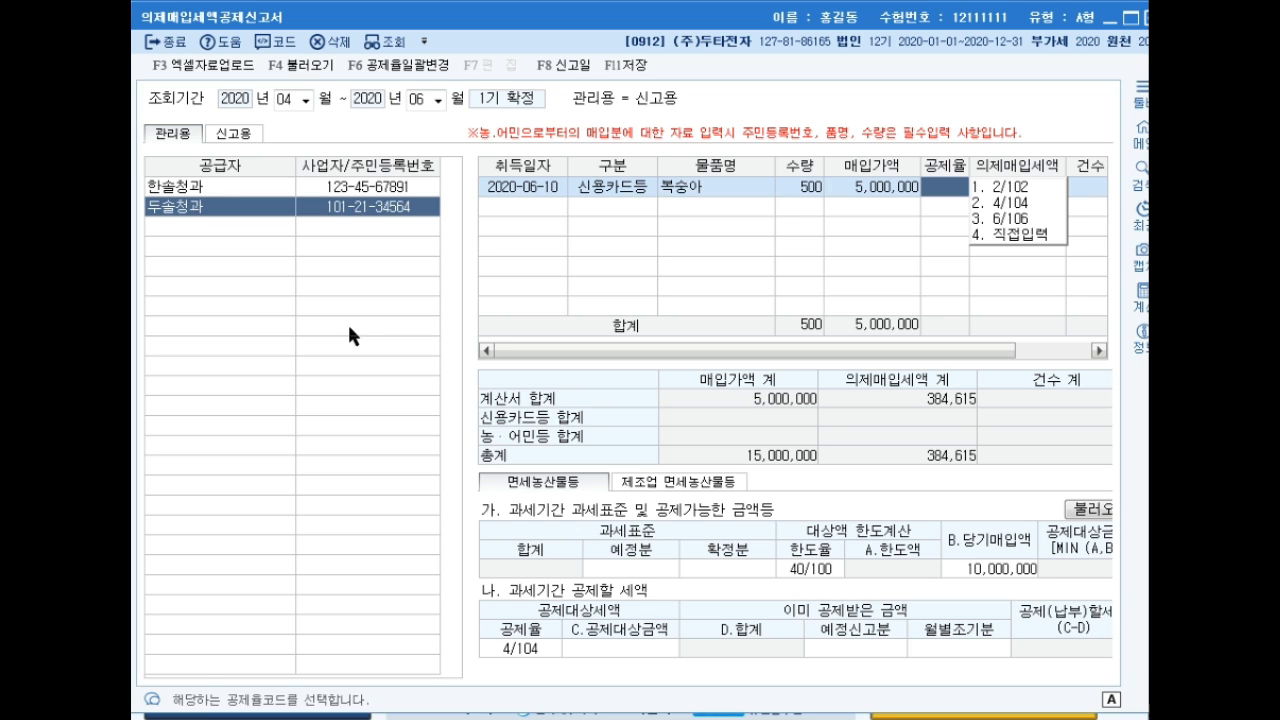
pyautogui.press('2')
pyautogui.press('Return')
pyautogui.press('Return')
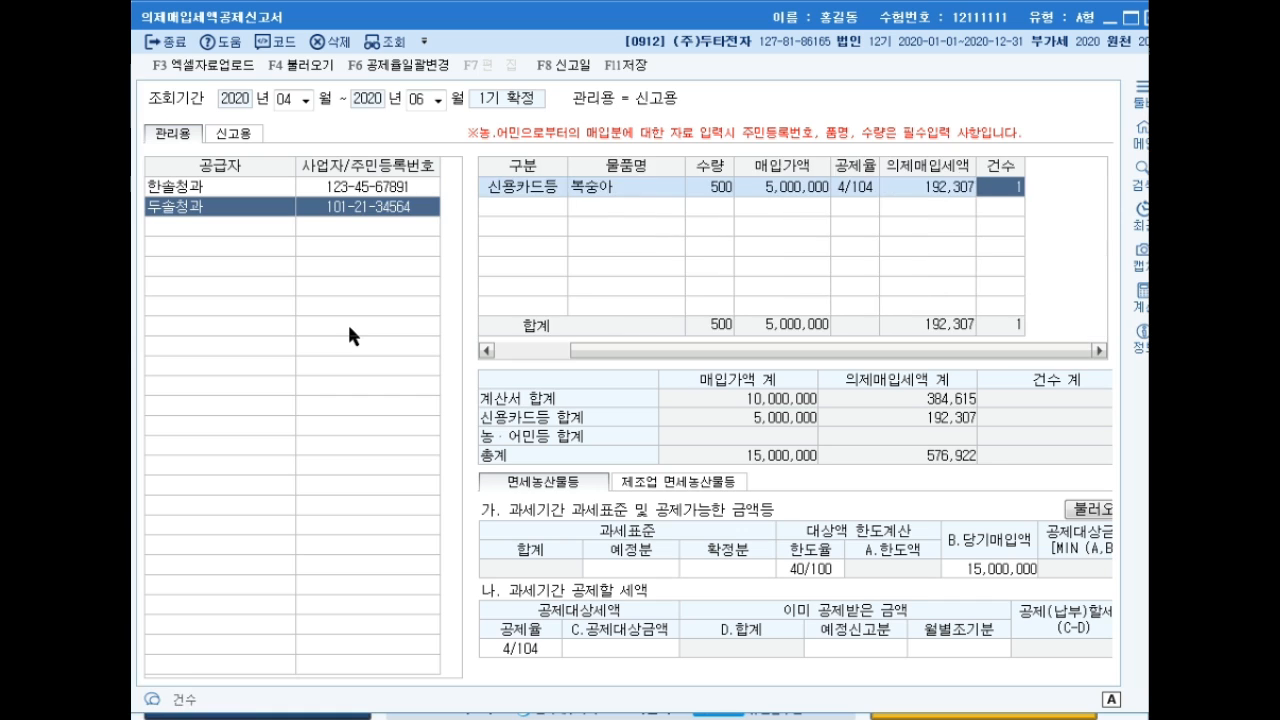
pyautogui.press('Up')
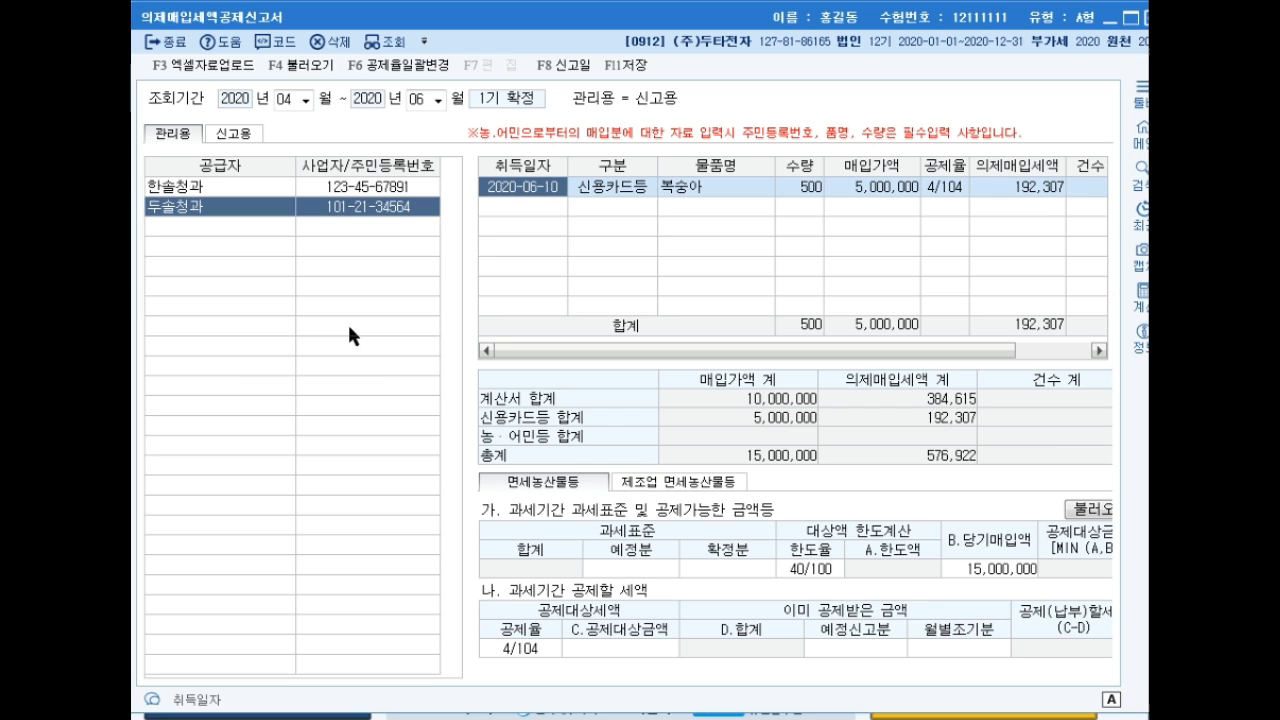
# - Set the 과세표준 to 15,000,000 for 예정분 and 20,000,000 for 확정분 in the 면세농산물등 section
pyautogui.click(630, 568)
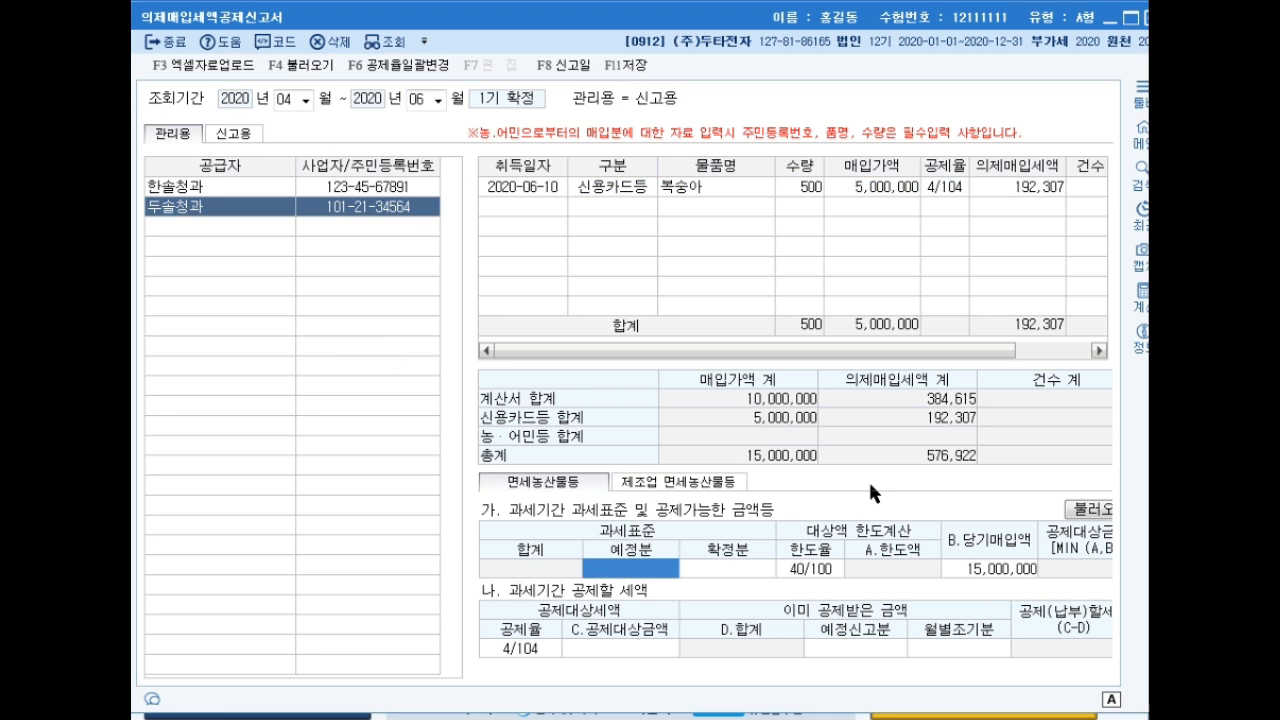
pyautogui.write('15000000')
pyautogui.press('Return')
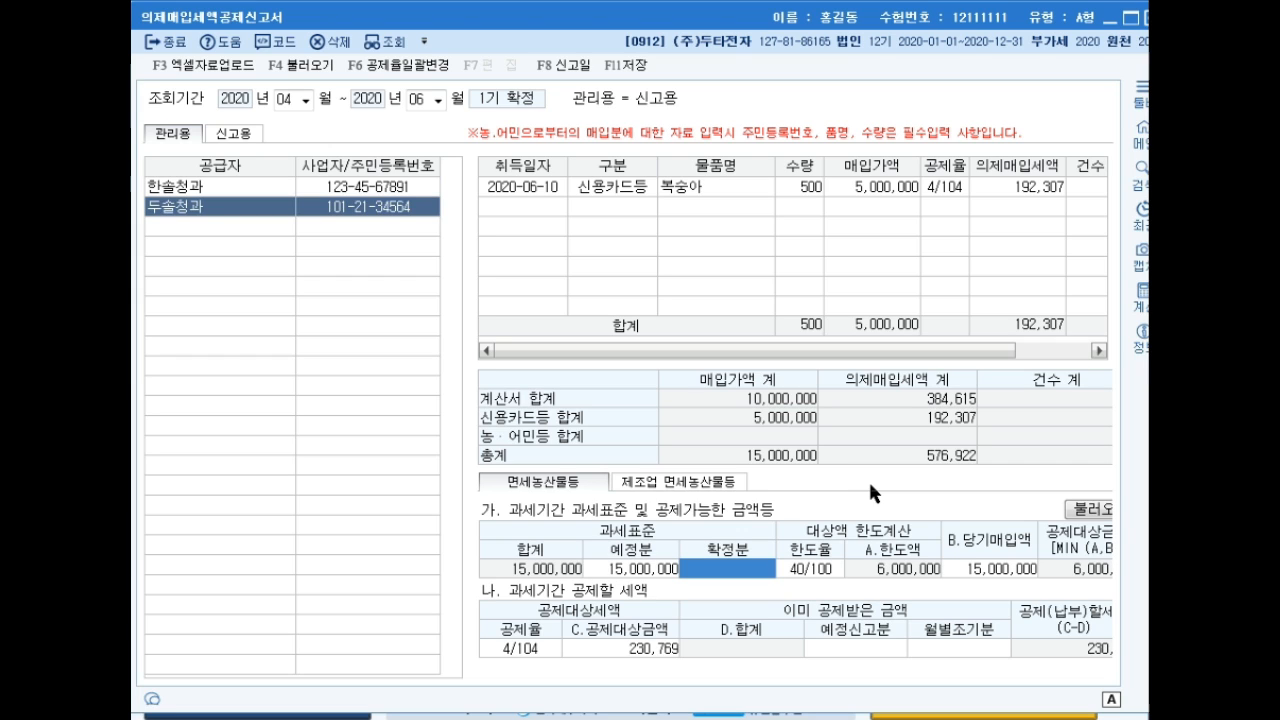
pyautogui.write('20000000')
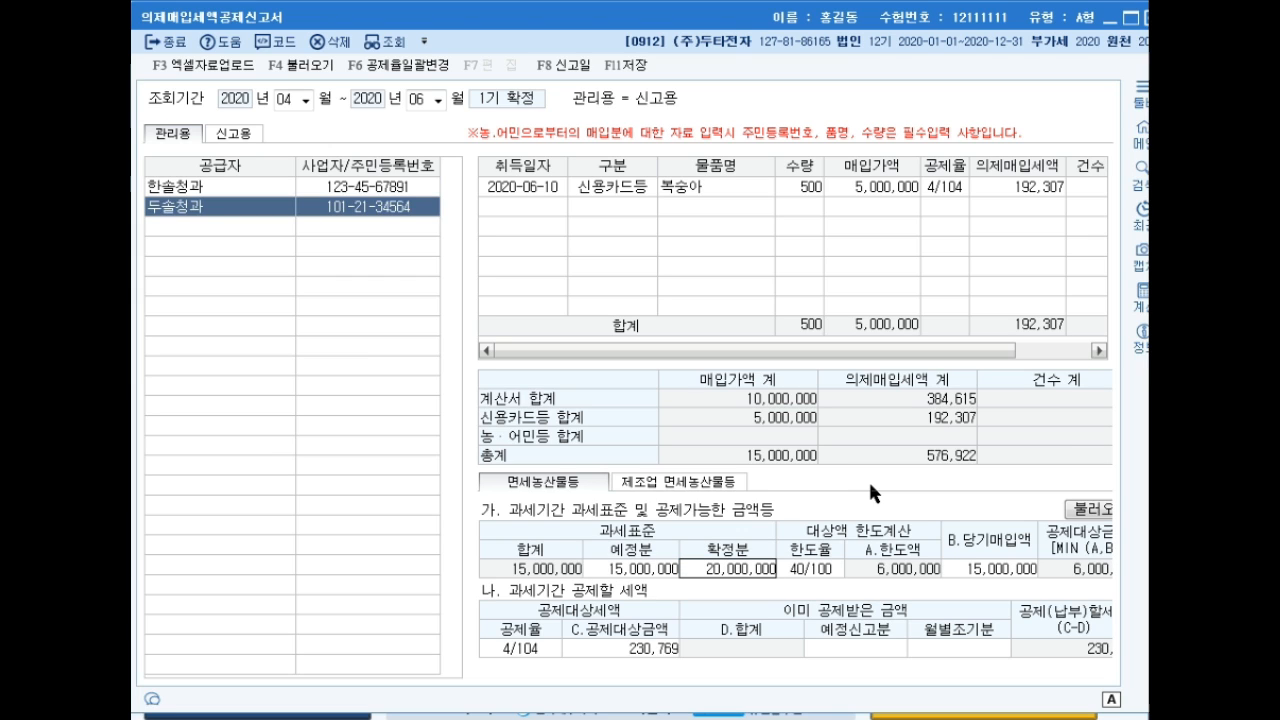
pyautogui.press('Return')
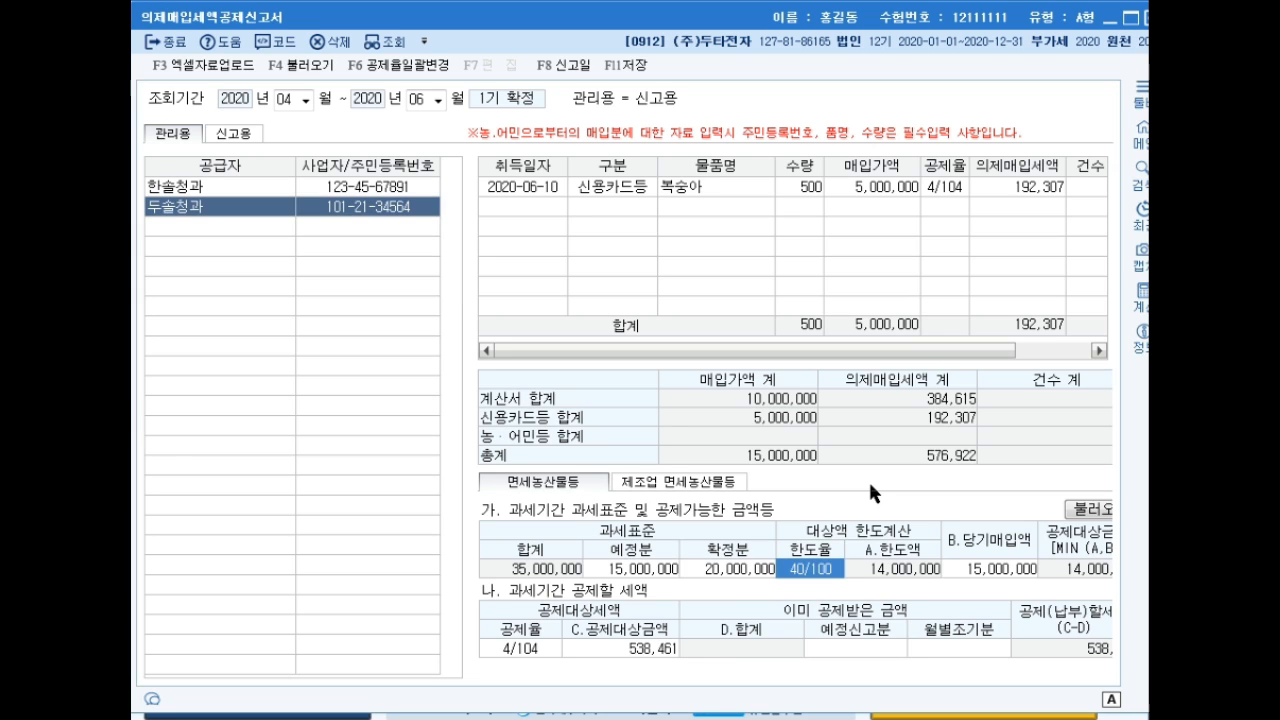
# - Set the 예정신고분 under 이미 공제받은 금액 to 180,000, leaving 월별조기분 empty
pyautogui.press('Return')
pyautogui.press('Return')
pyautogui.press('Return')
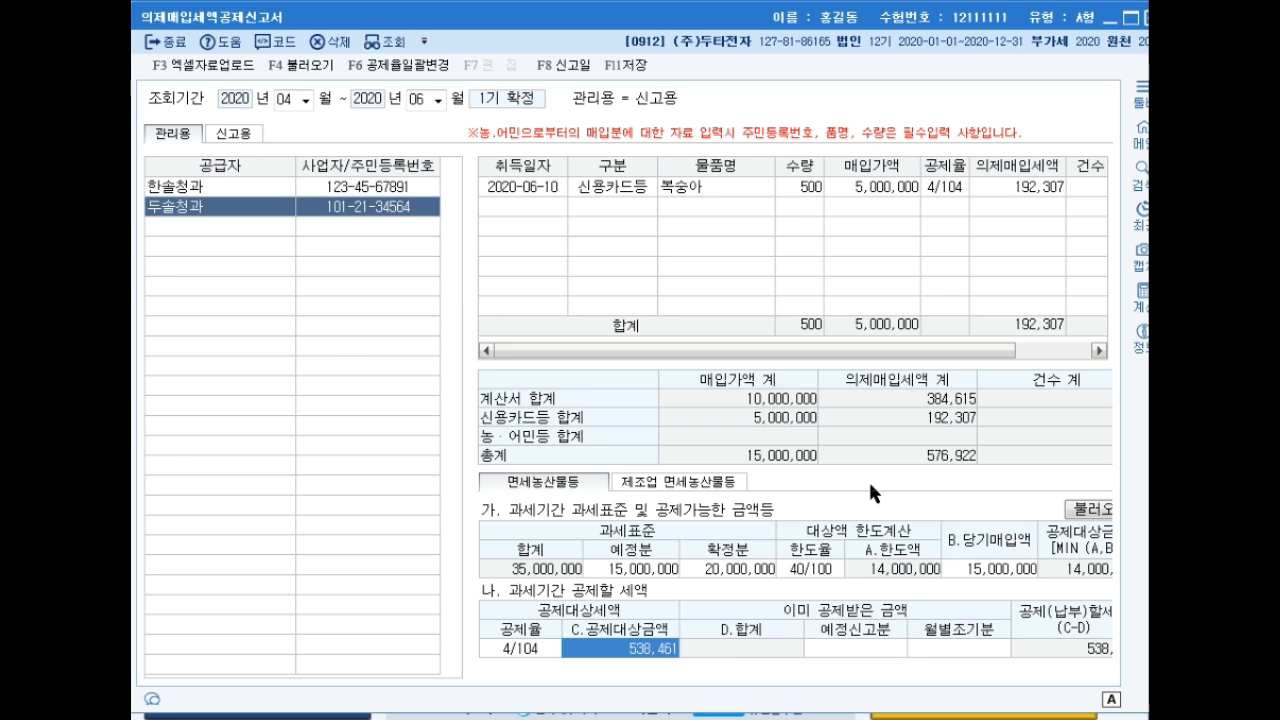
pyautogui.press('Return')
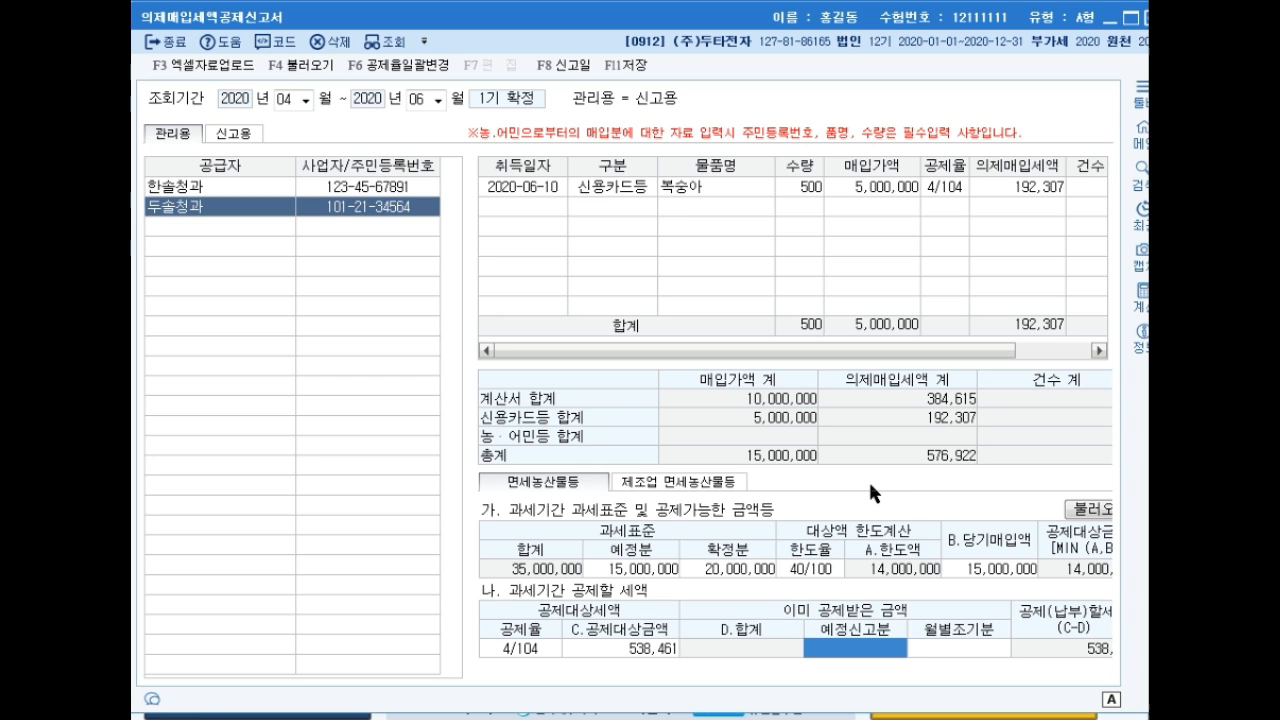
pyautogui.write('180')
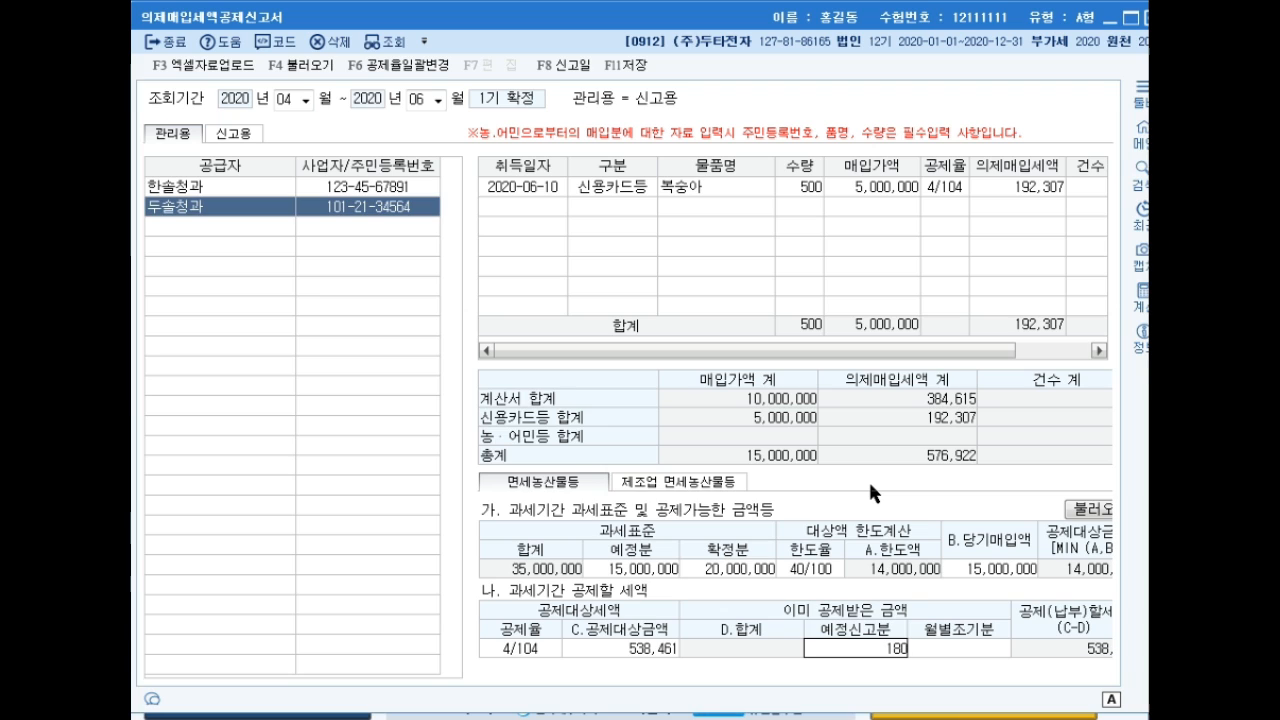
pyautogui.write(',000')
pyautogui.press('Return')
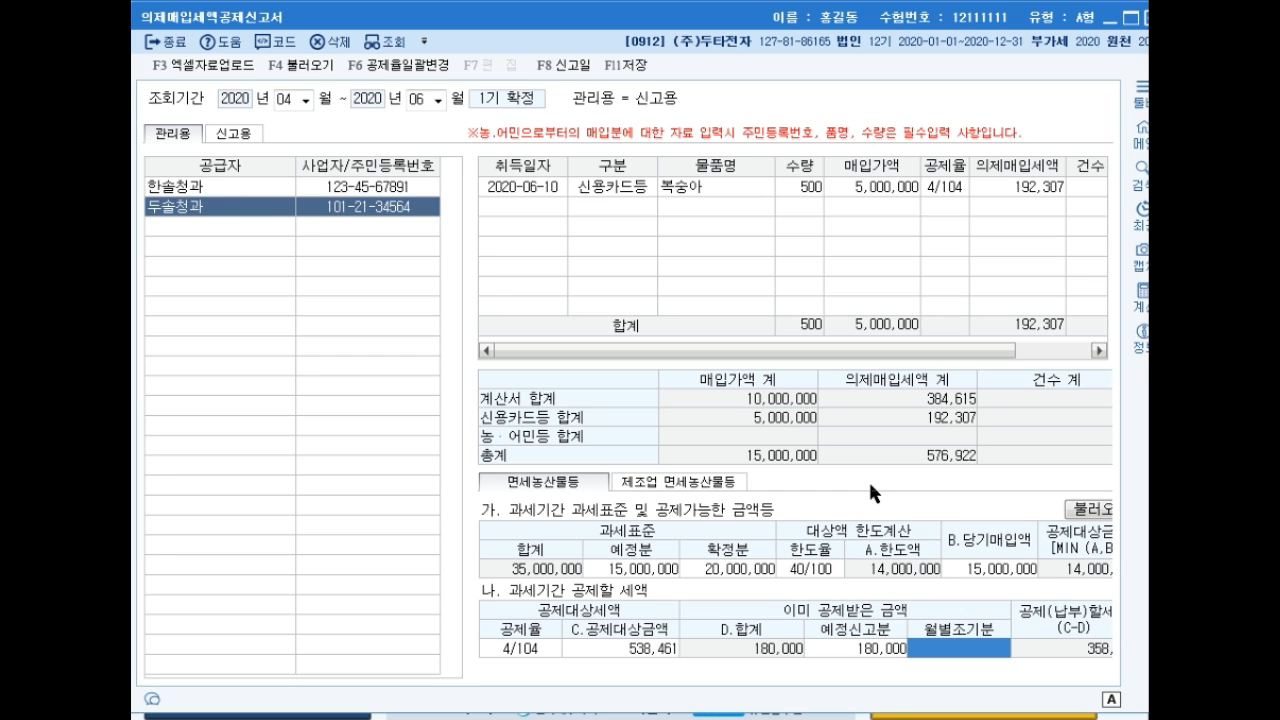
pyautogui.press('Return')
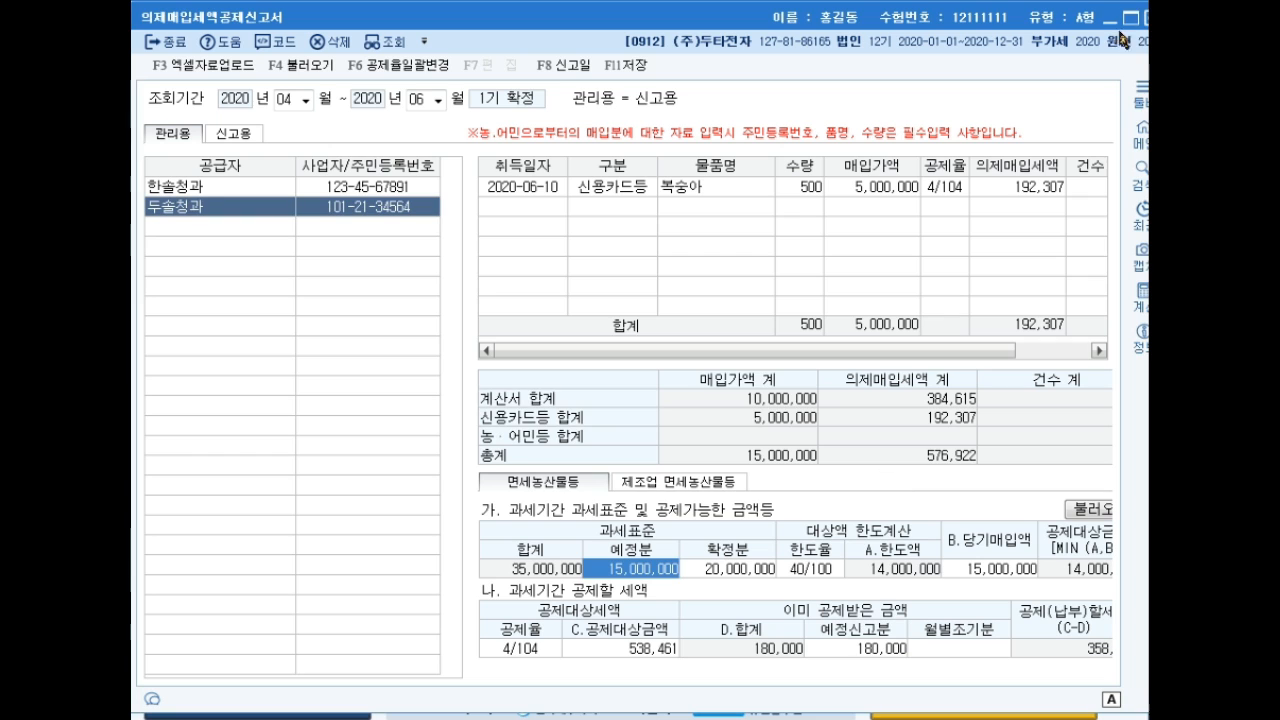
# - Close the deduction form, open the 부가가치세신고서 for October 1 to December 31, 2020, and enter 200,000,000 as the taxable 세금계산서발급분 sales amount
pyautogui.click(1147, 18)
pyautogui.click(659, 404)
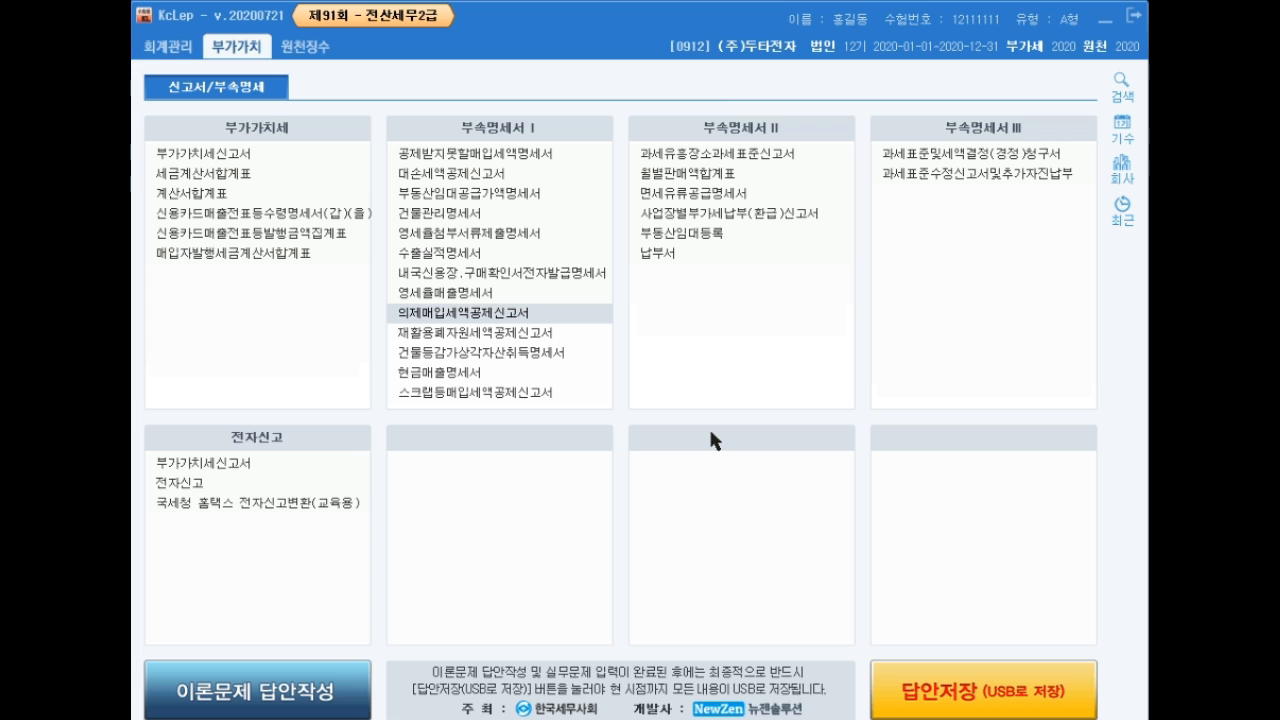
pyautogui.click(263, 154)
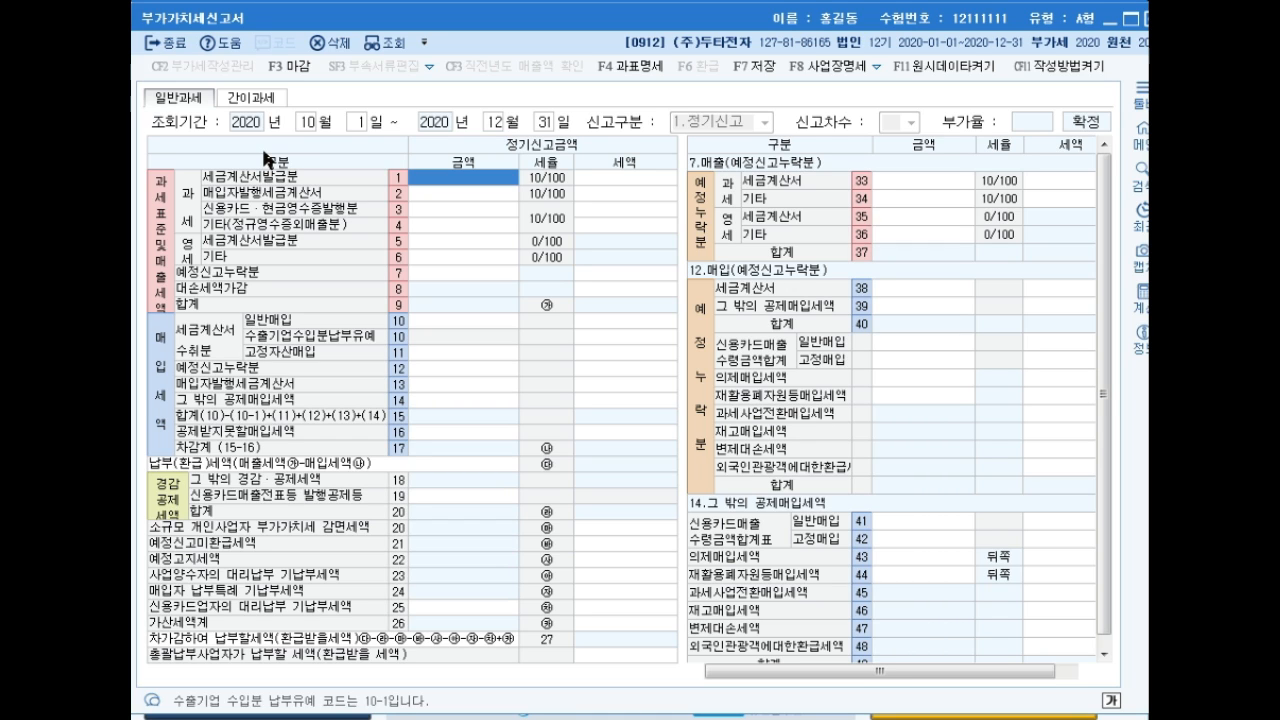
pyautogui.write('200000000')
pyautogui.press('Return')
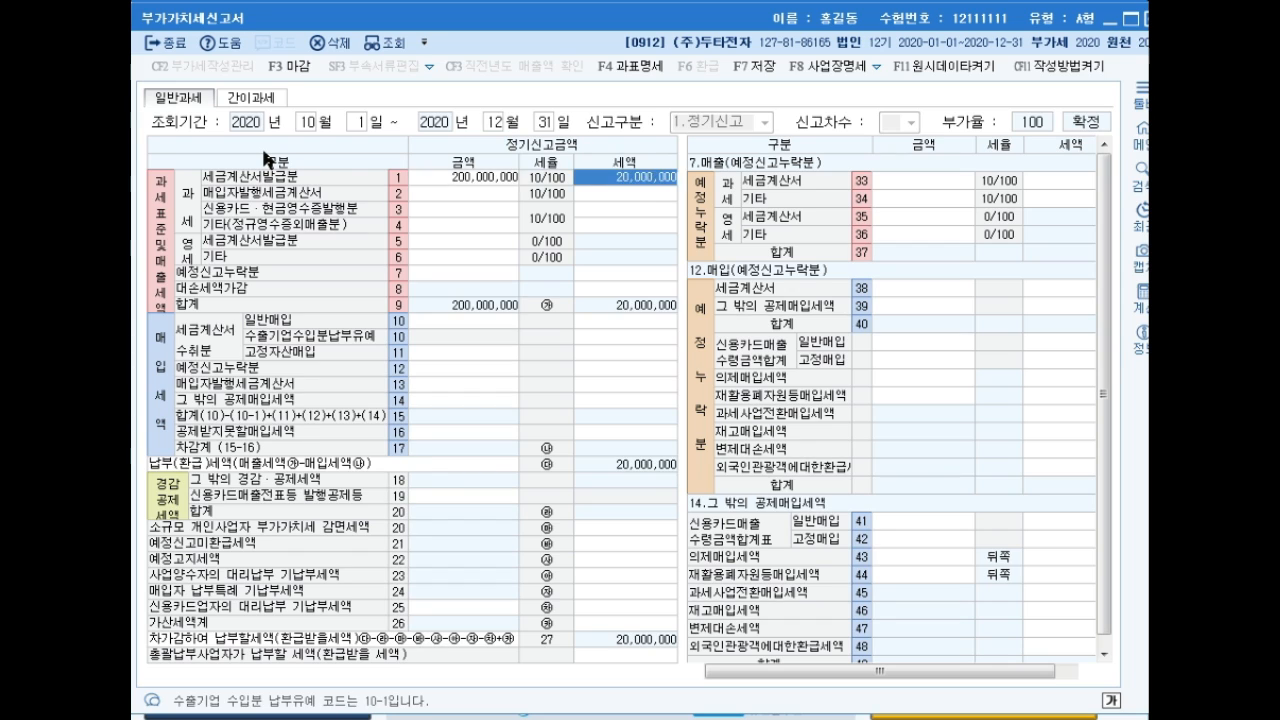
# - Enter 60,000,000 as the taxable 신용카드·현금영수증발행분 sales amount, leaving 매입자발행세금계산서 empty
pyautogui.press('Return')
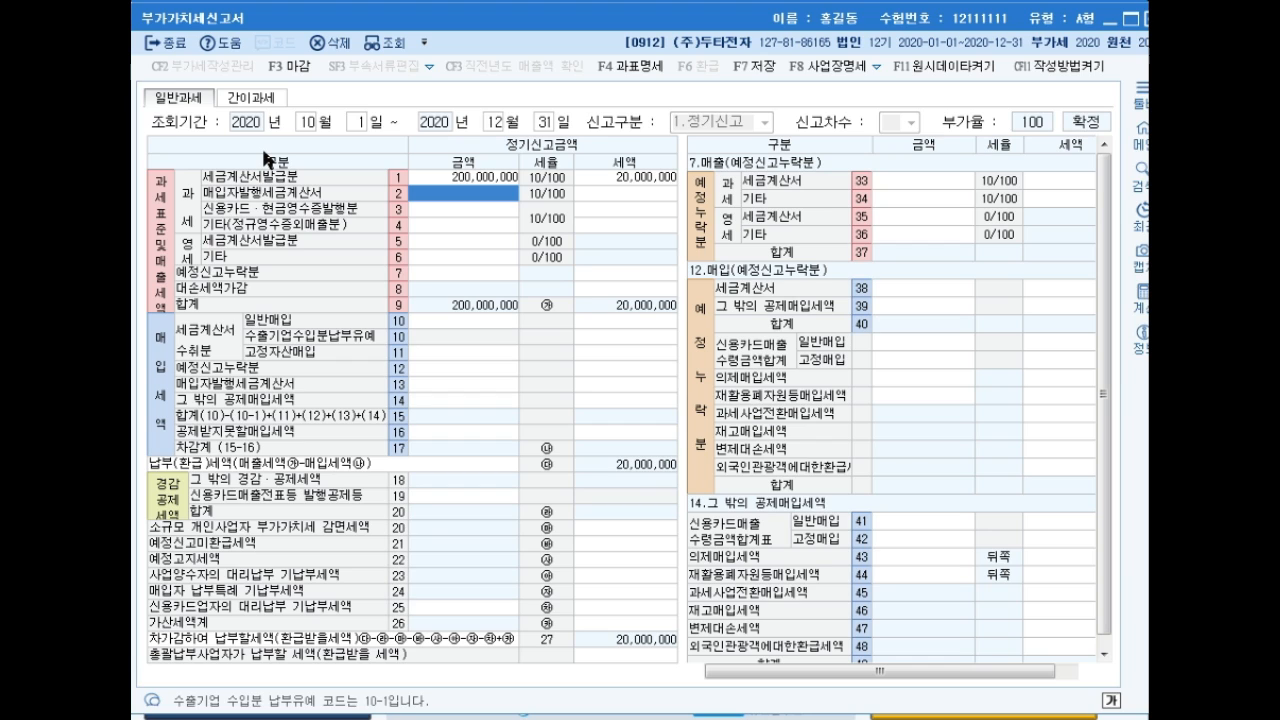
pyautogui.press('Return')
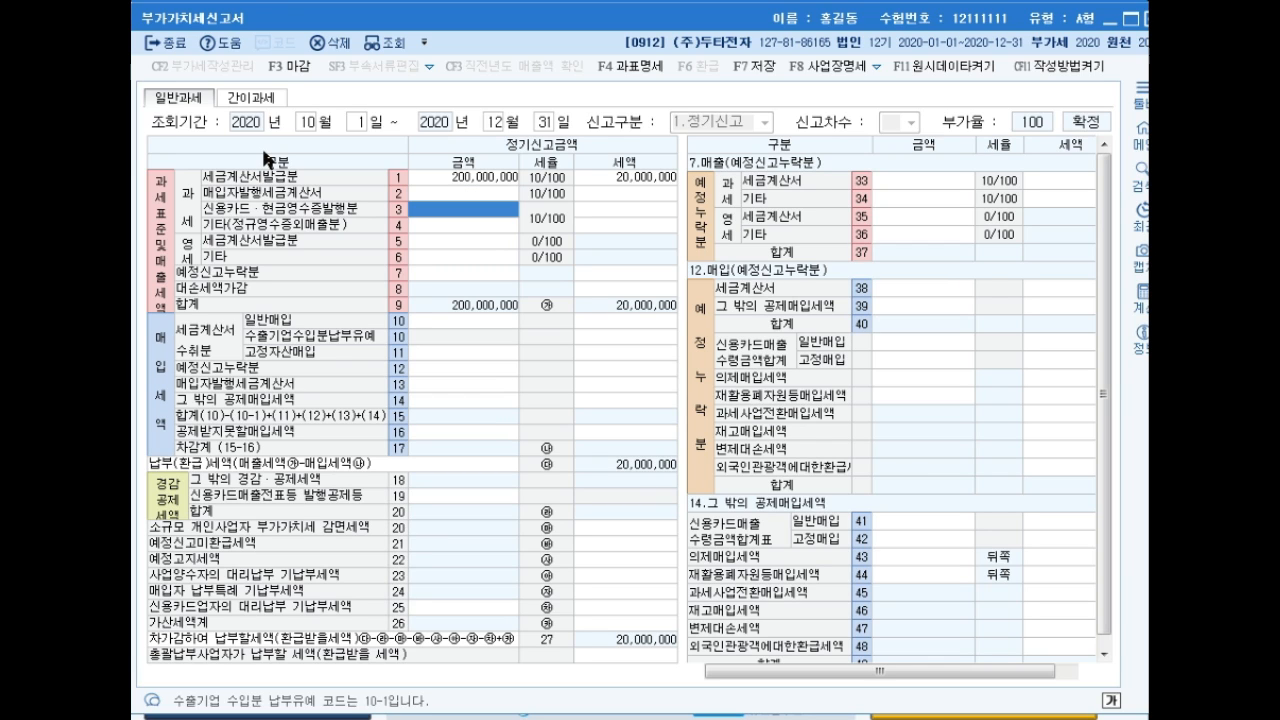
pyautogui.write('60000000')
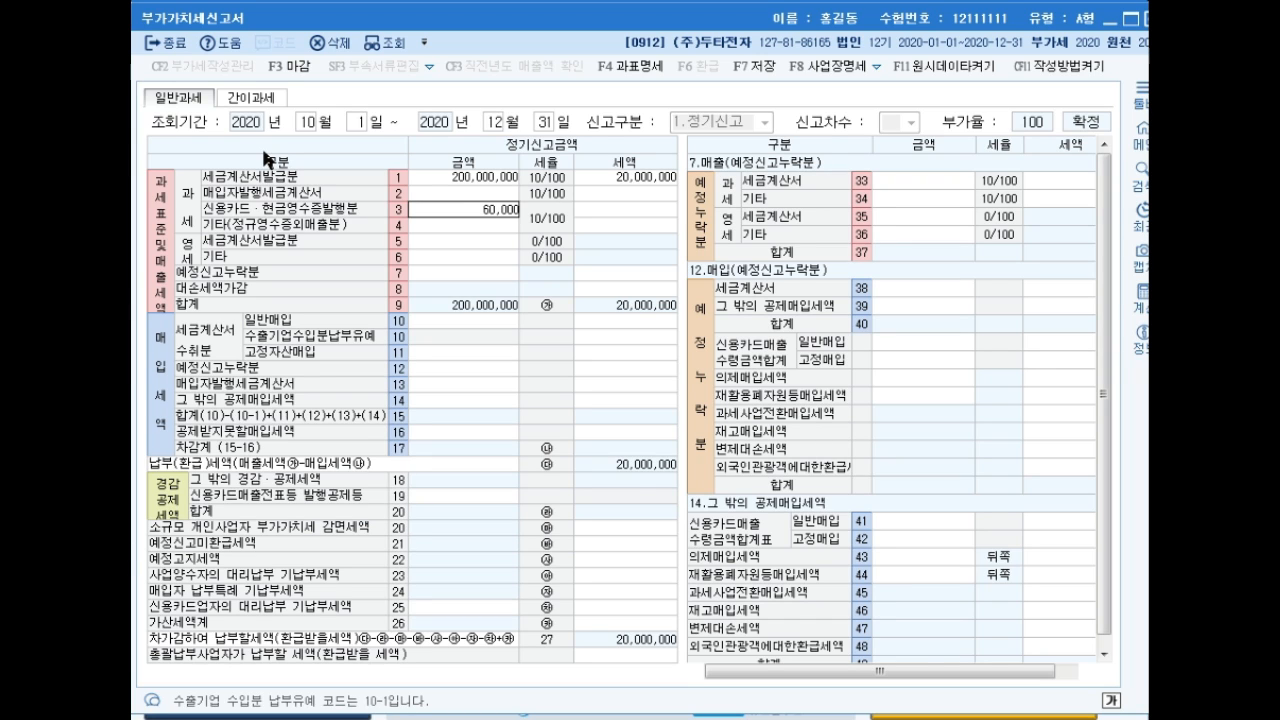
pyautogui.press('Return')
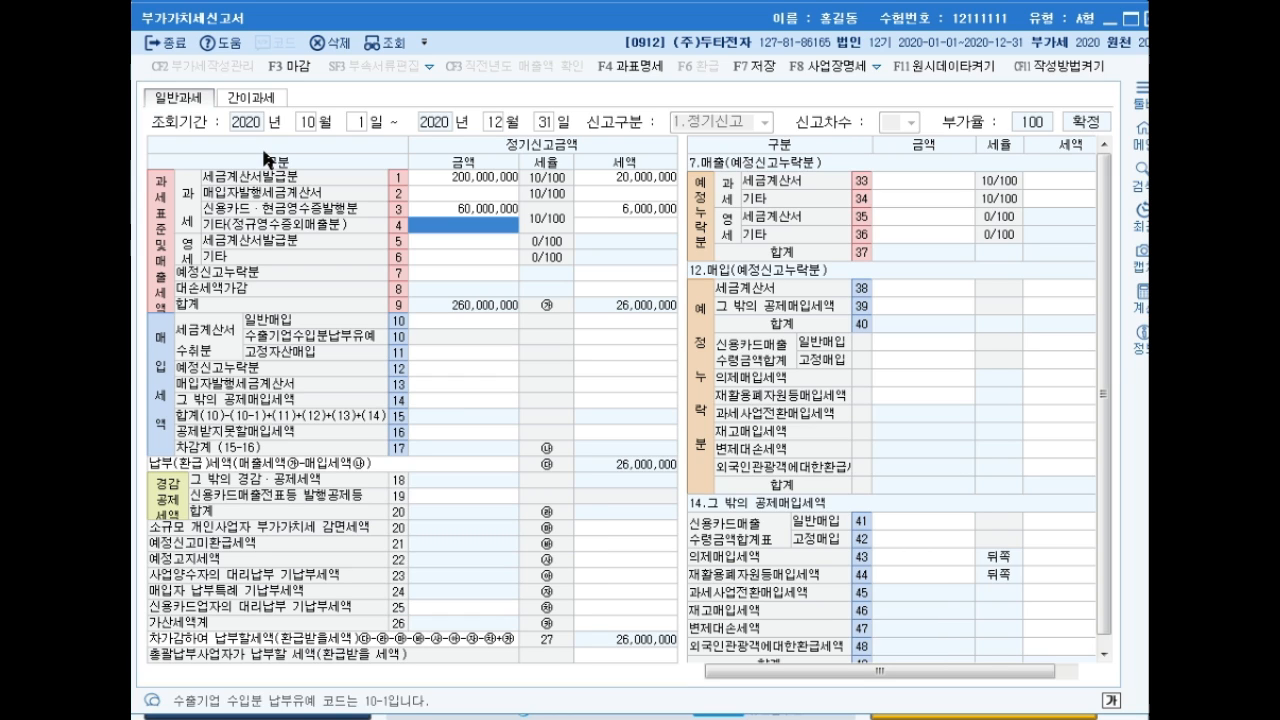
# - Enter the 영세 sales amounts: 50,000,000 for 세금계산서발급분 and 120,000,000 for 기타, leaving the taxable 기타 row empty
pyautogui.press('Return')
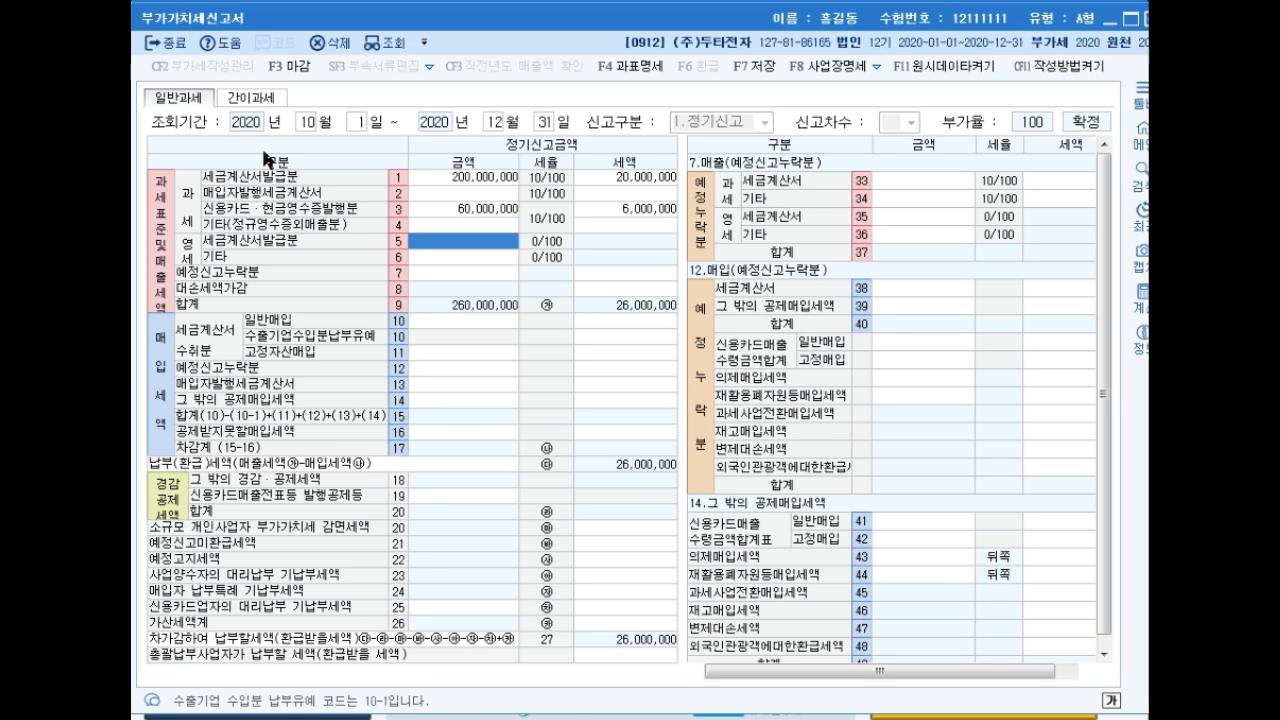
pyautogui.write('50000000')
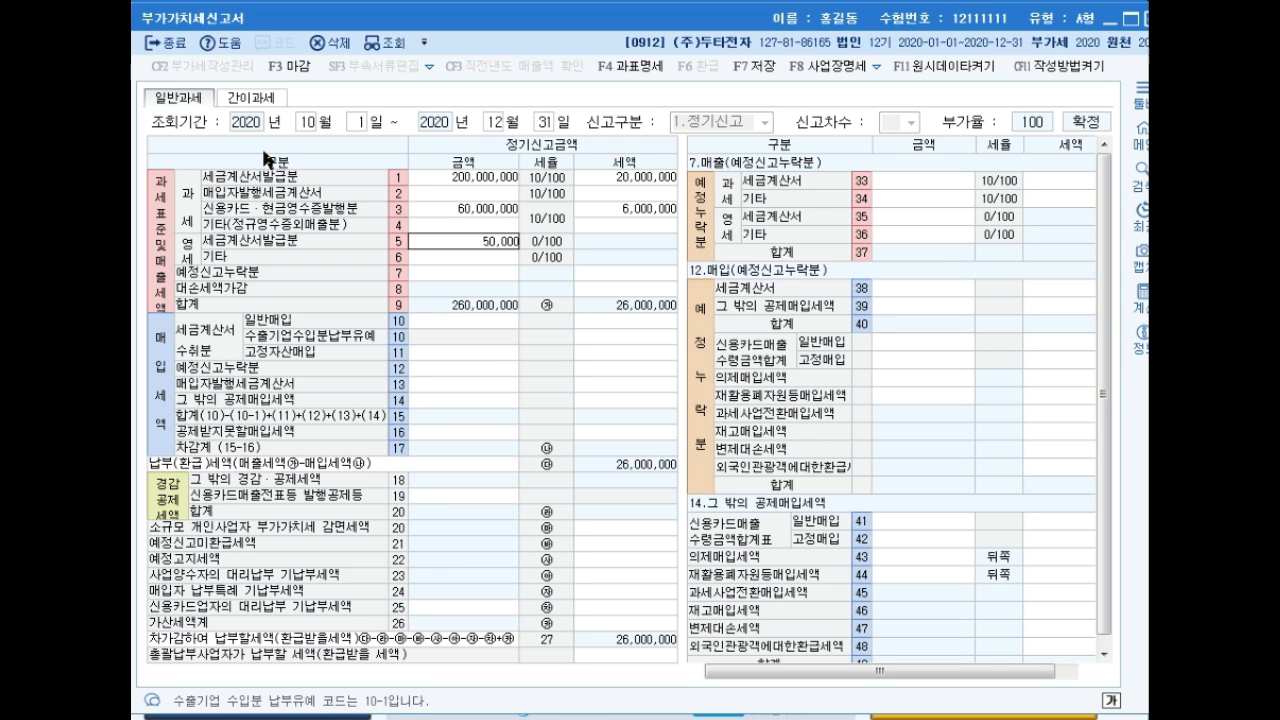
pyautogui.press('Return')
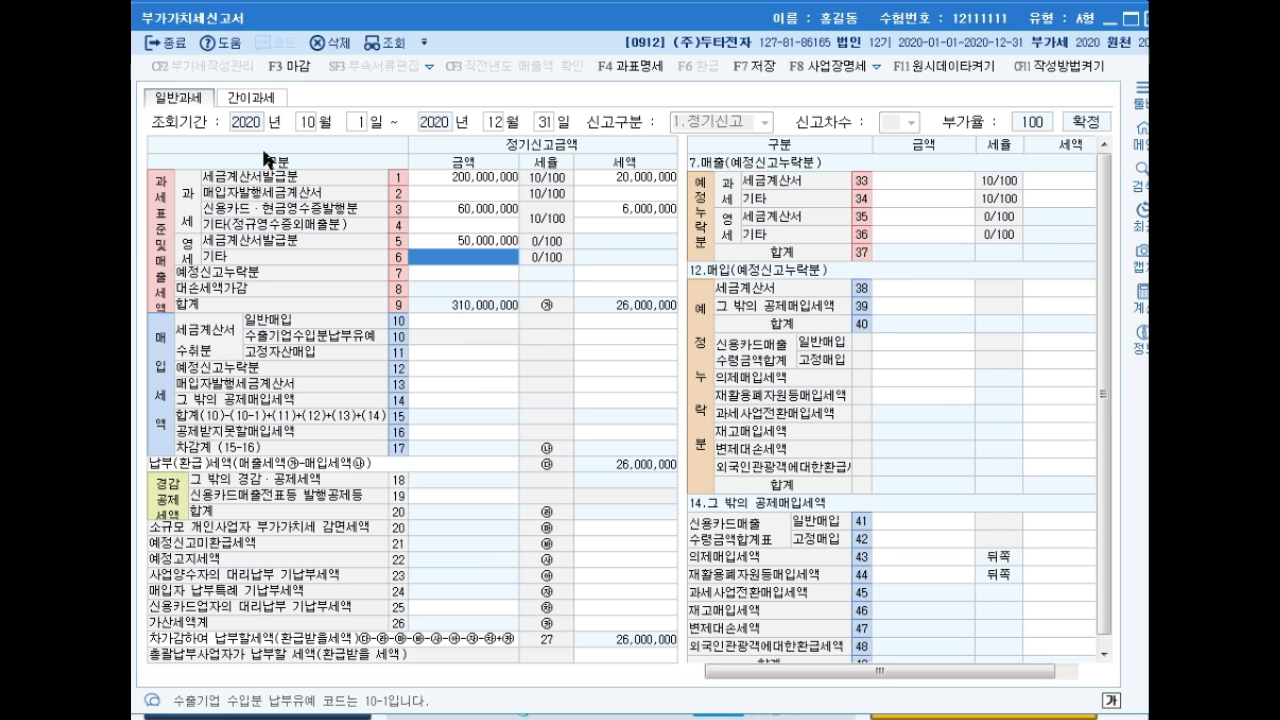
pyautogui.write('120000000')
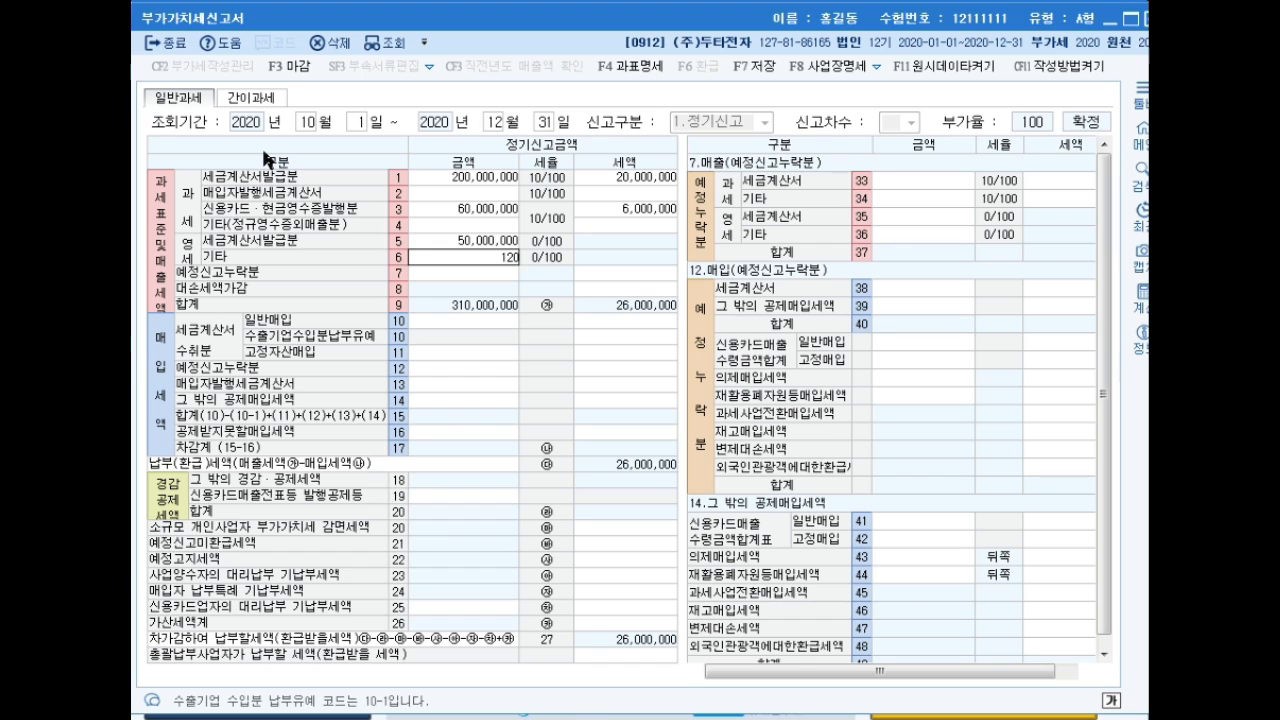
pyautogui.press('Return')
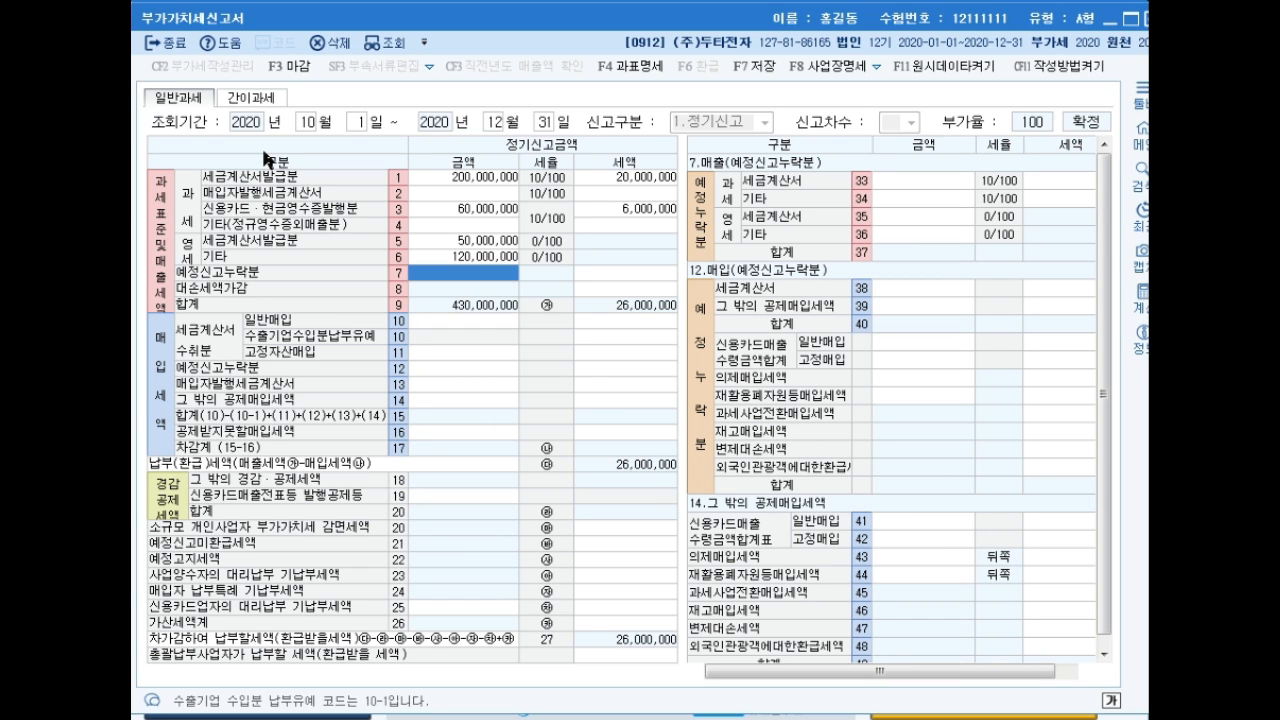
# - Set the 대손세액가감 tax amount to -2,000,000, leaving the sales 예정신고누락분 empty
pyautogui.press('Return')
pyautogui.press('Return')
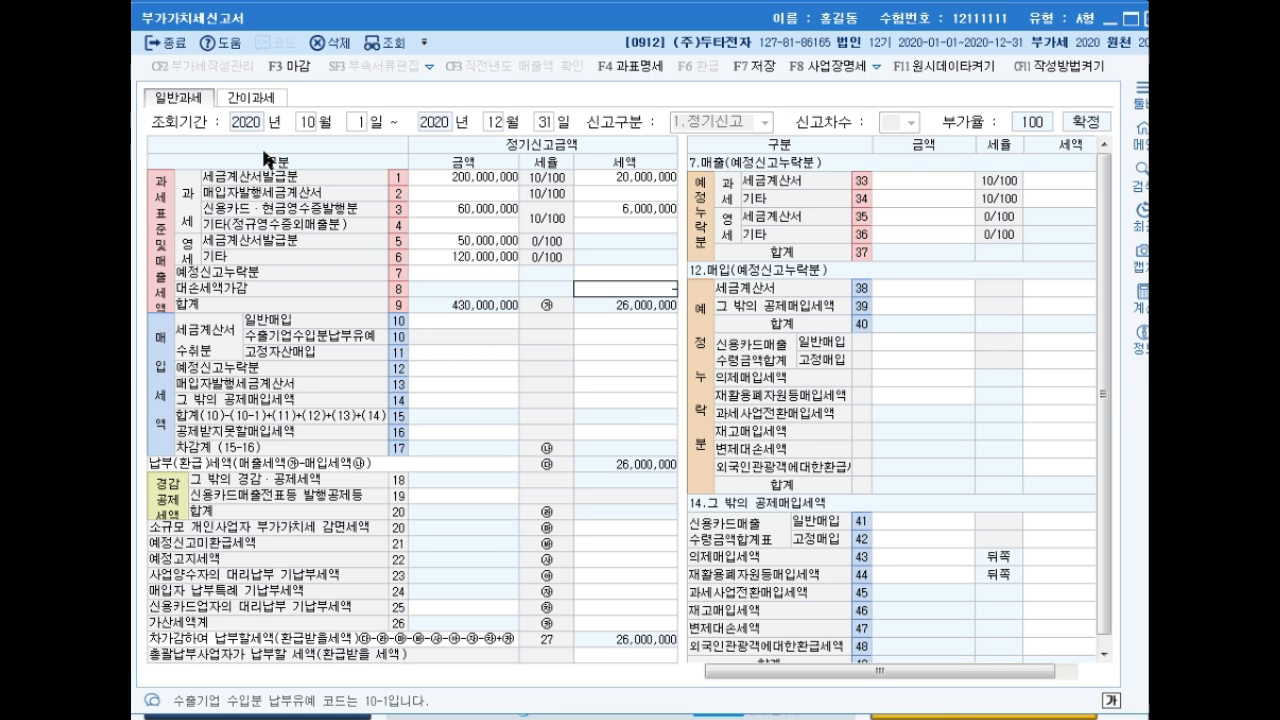
pyautogui.write('-2000000')
pyautogui.press('Return')
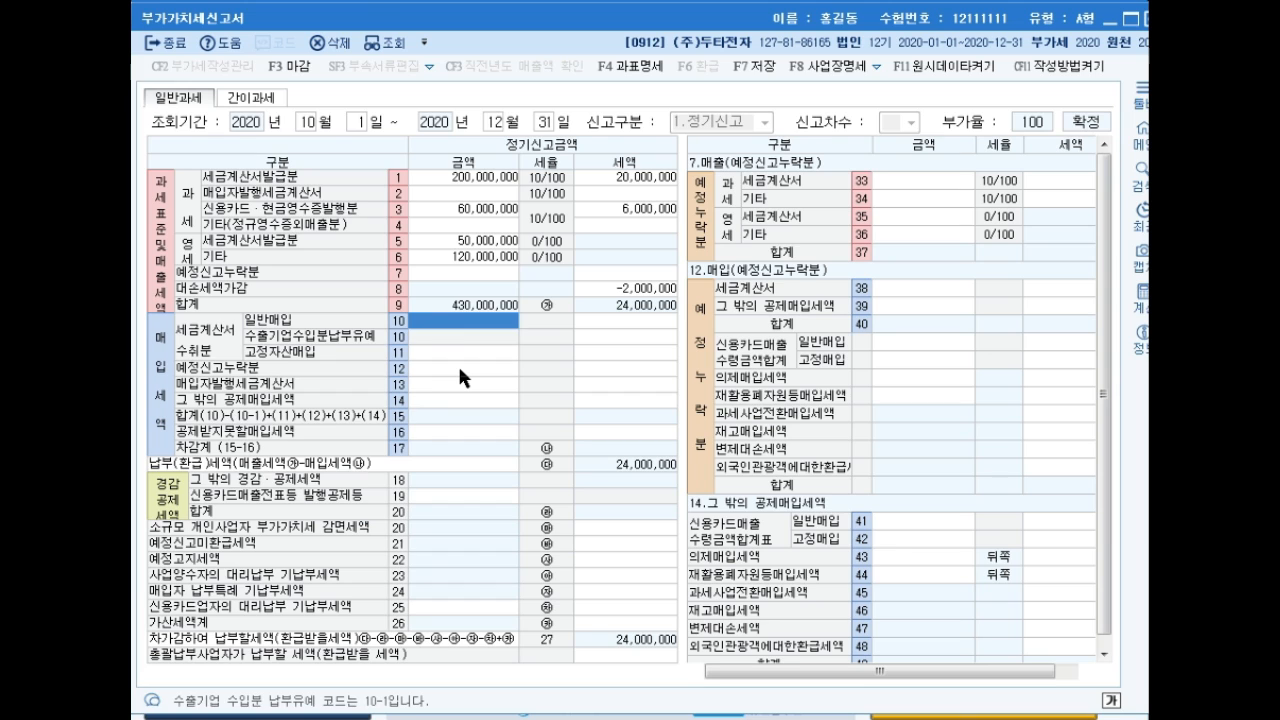
# - Enter the 세금계산서수취분 일반매입 with amount 150,000,000 and tax 15,000,000
pyautogui.write('150000000')
pyautogui.press('Return')
pyautogui.write('15000000')
pyautogui.press('Return')
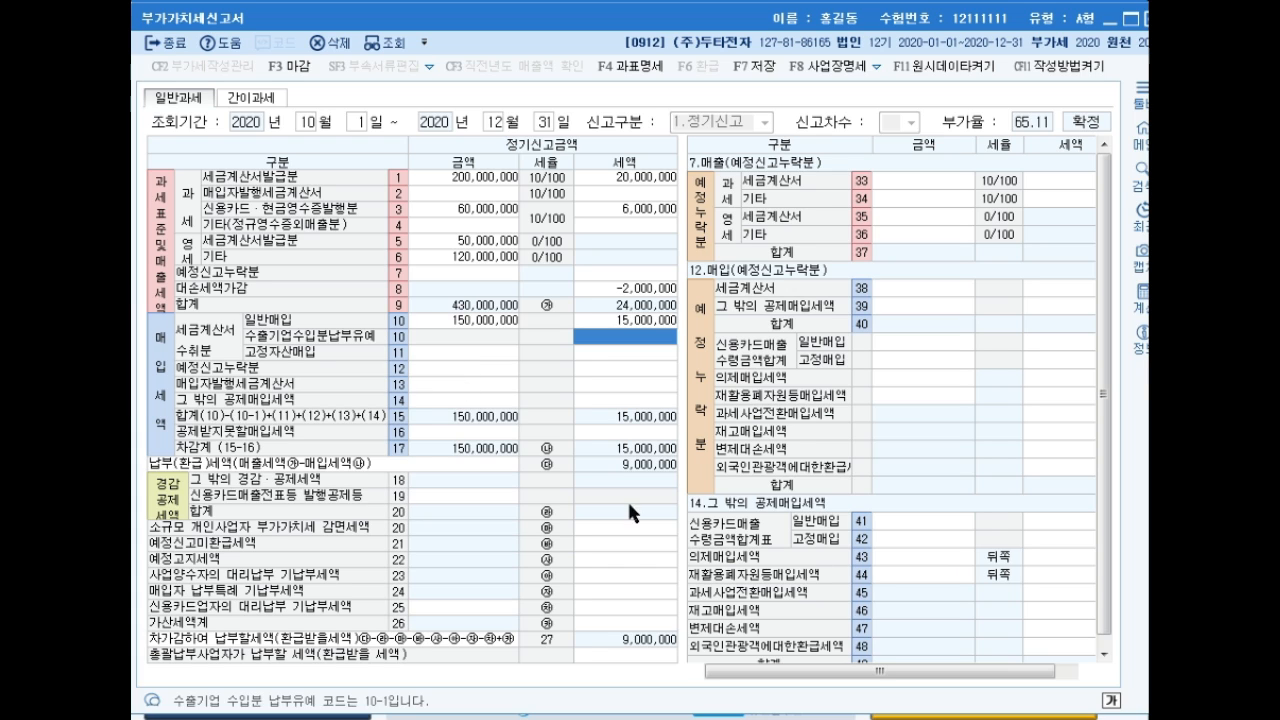
# - Under 그 밖의 공제매입세액, enter 신용카드매출수령금액합계표 일반매입 with amount 8,000,000 and tax 800,000
pyautogui.click(908, 518)
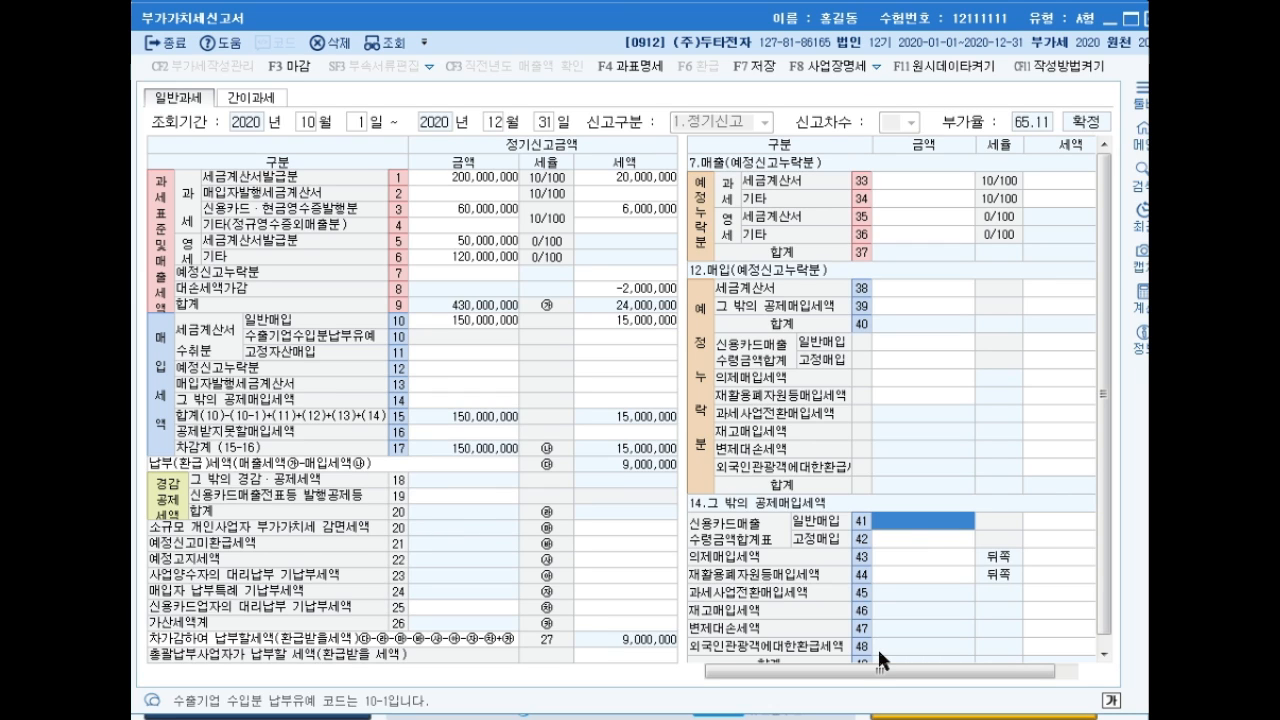
pyautogui.write('8000000')
pyautogui.press('Return')
pyautogui.write('8,000,00')
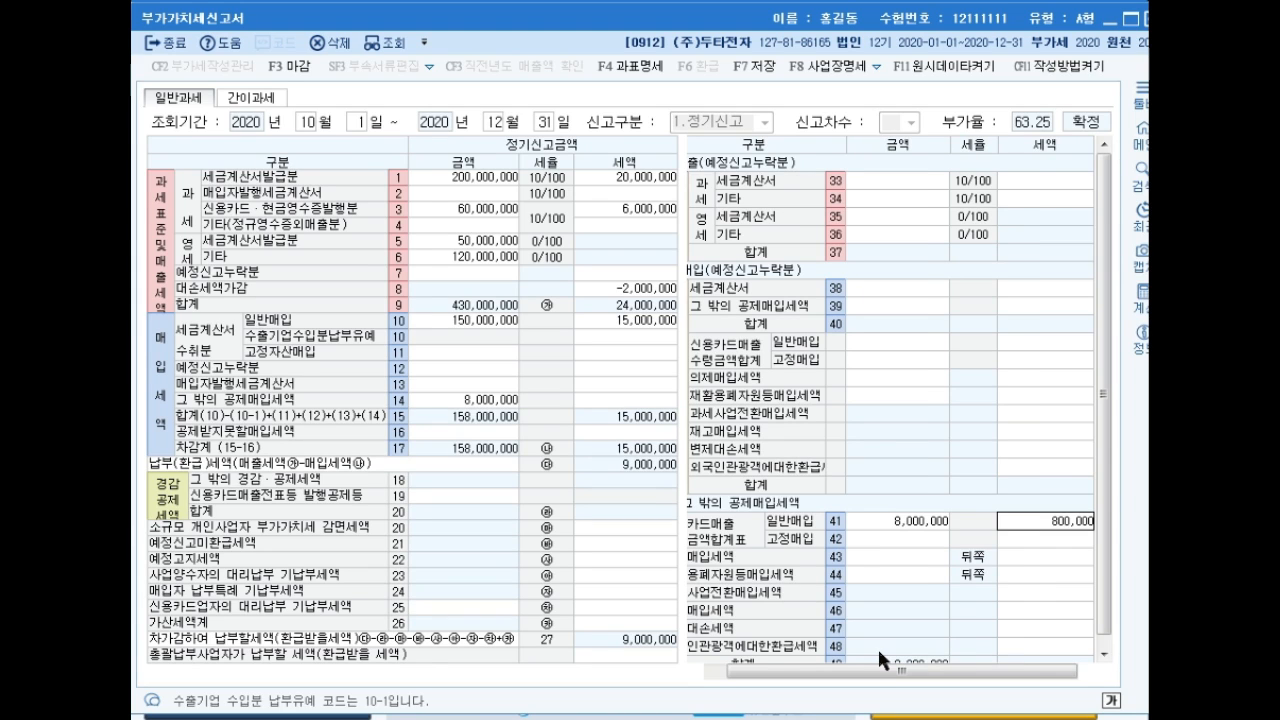
pyautogui.press('Return')
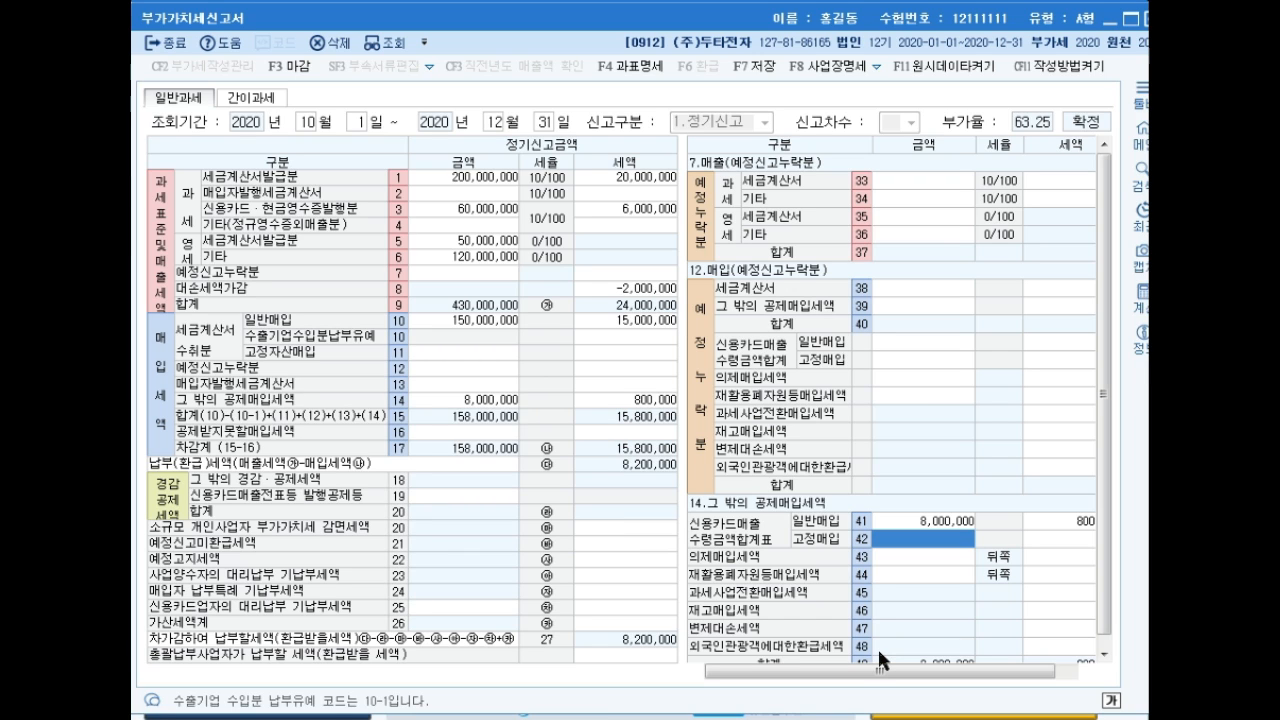
# - In the 공제받지못할매입세액 detail section, enter 공제받지못할 매입세액 with amount 7,700,000 and tax 770,000
pyautogui.click(484, 322)
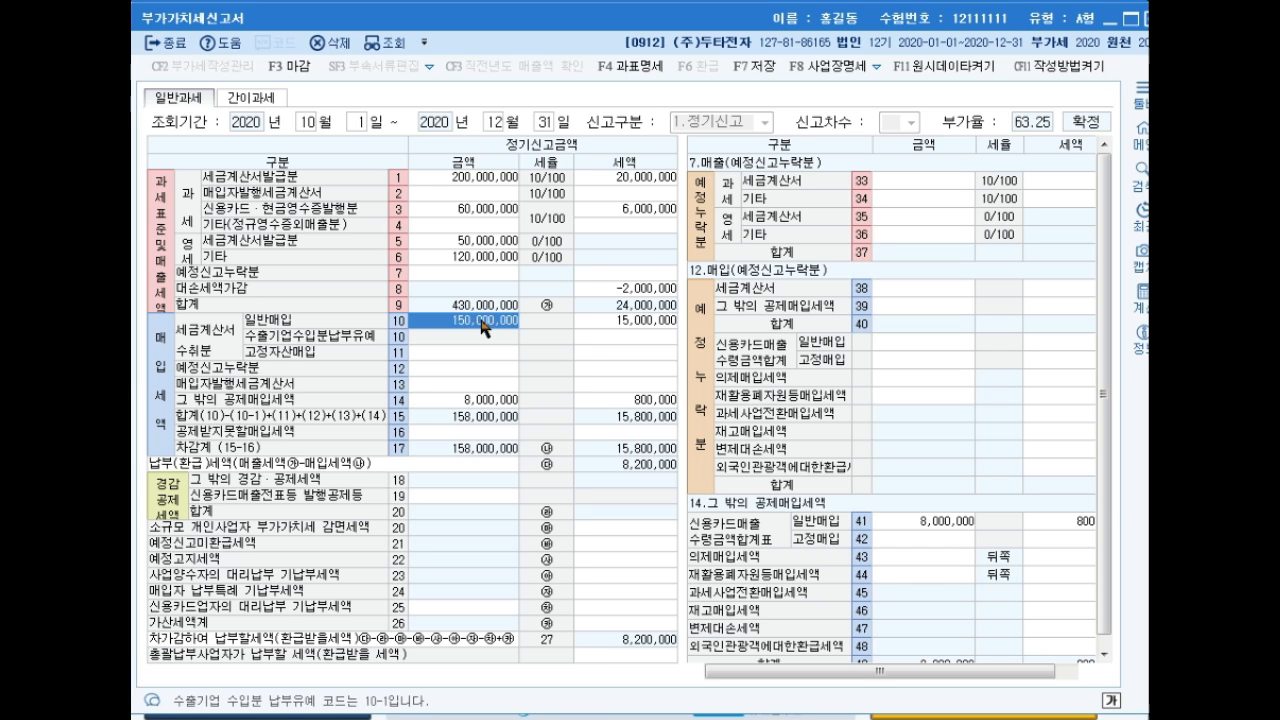
pyautogui.click(490, 440)
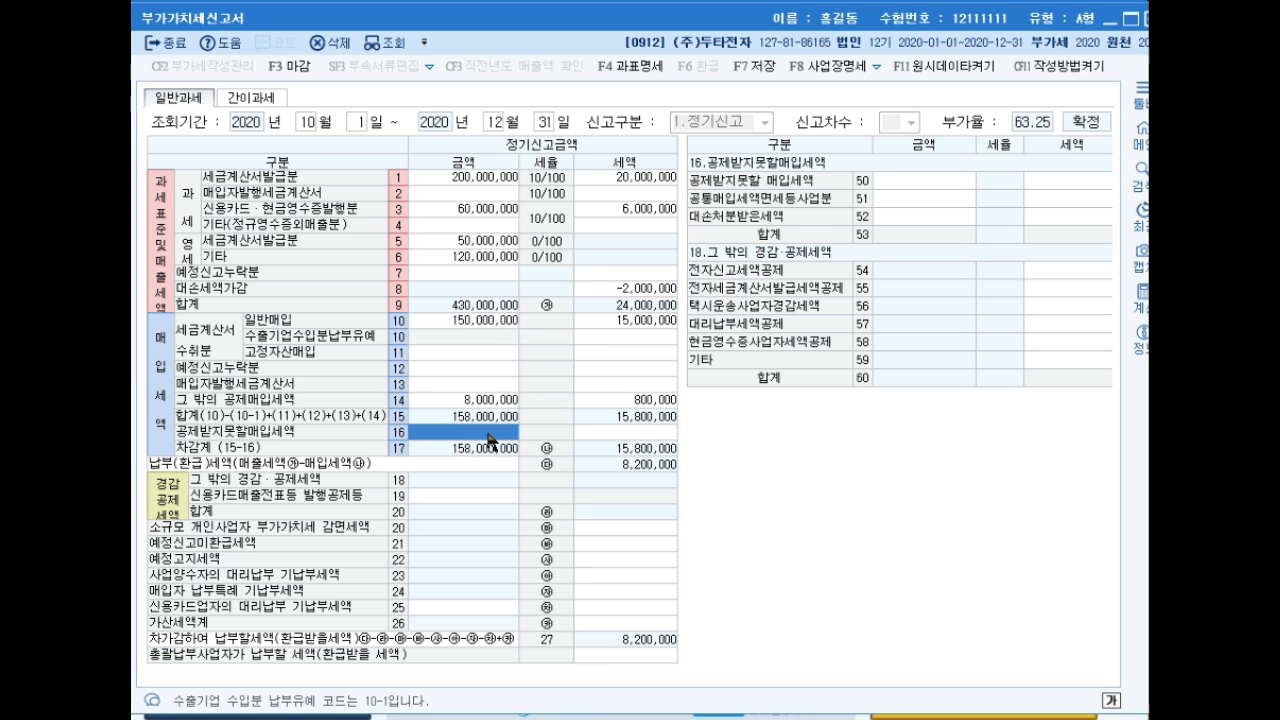
pyautogui.click(905, 182)
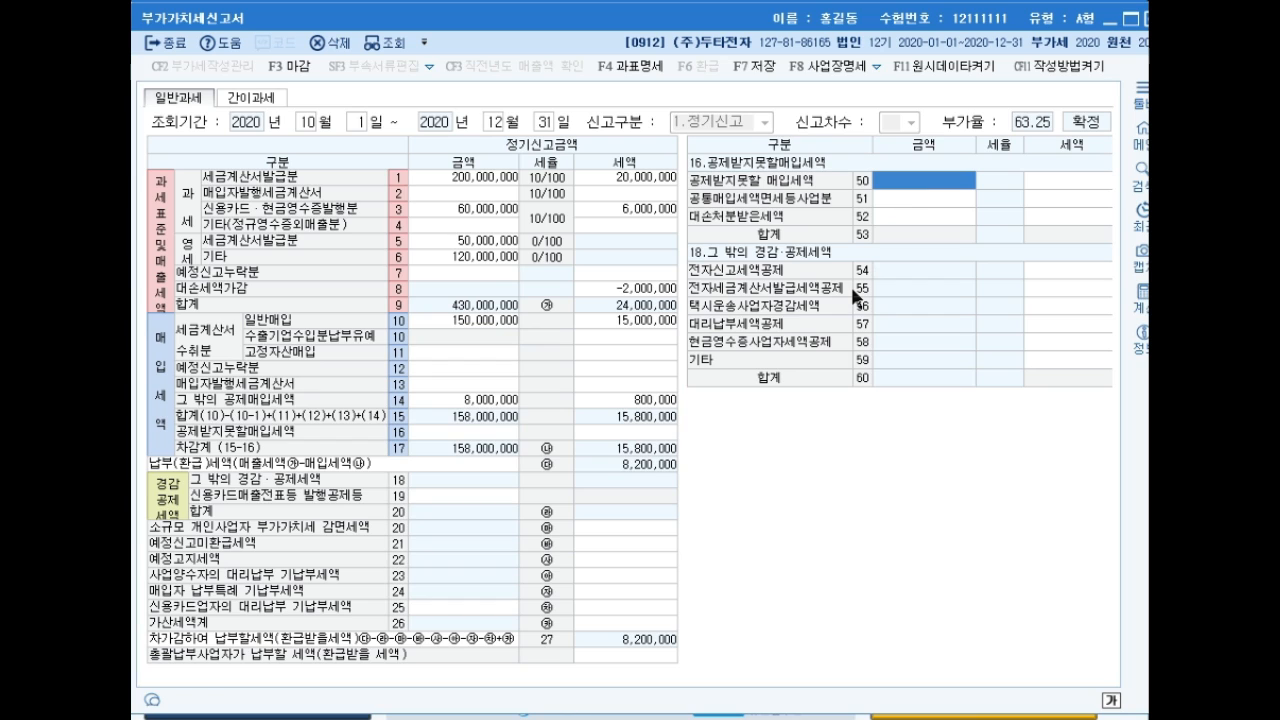
pyautogui.write('7700000')
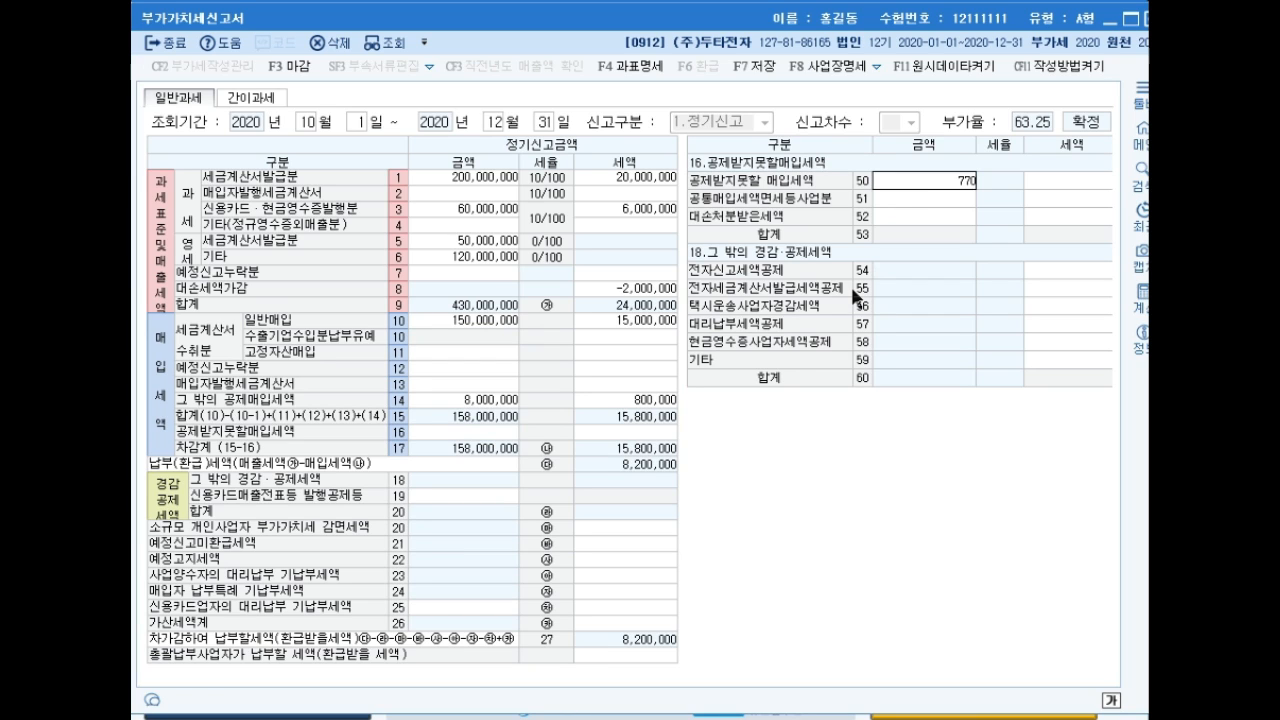
pyautogui.press('Return')
pyautogui.write('770000')
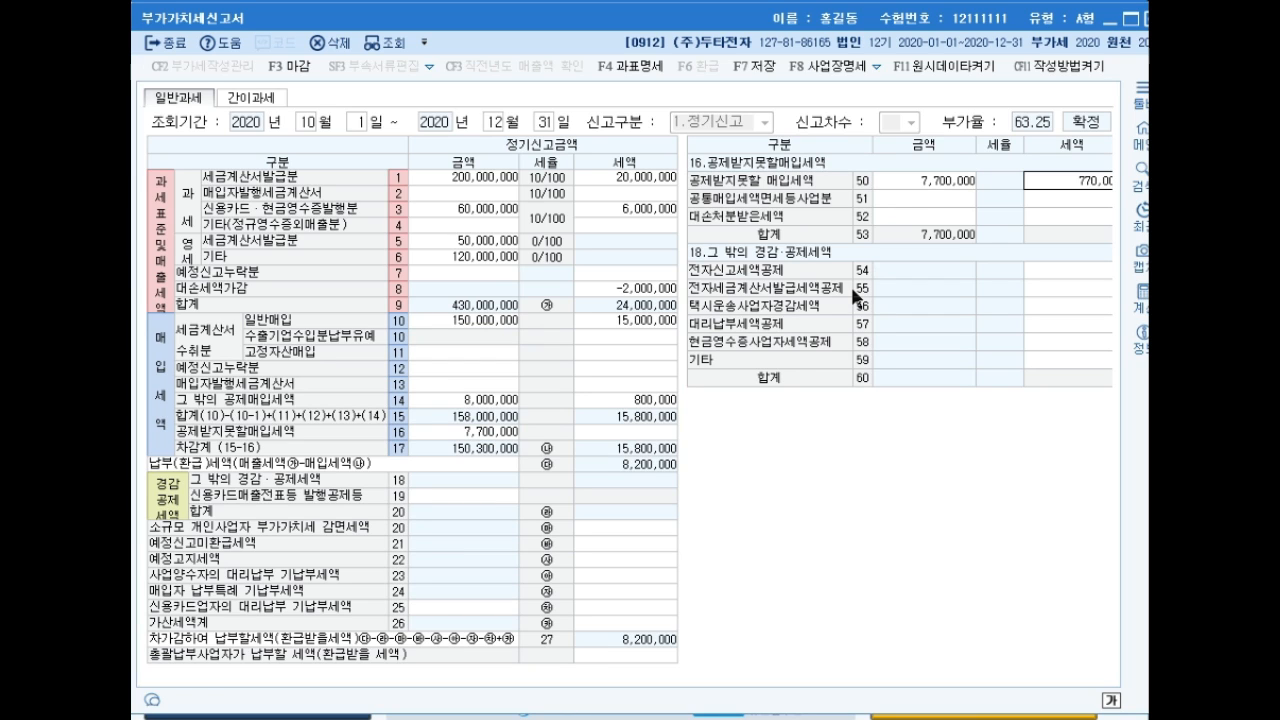
pyautogui.press('Return')
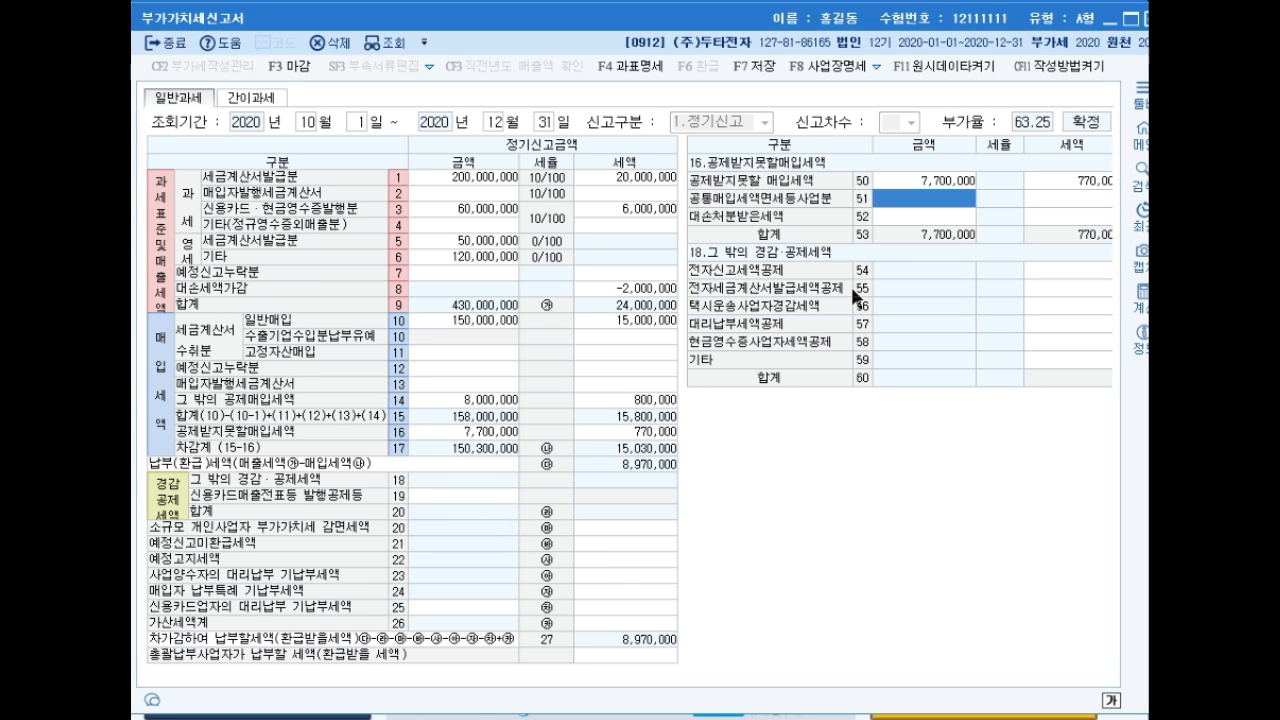
# - In the 매입(예정신고누락분) detail section, enter 세금계산서 with amount 9,000,000 and tax 900,000
pyautogui.click(413, 371)
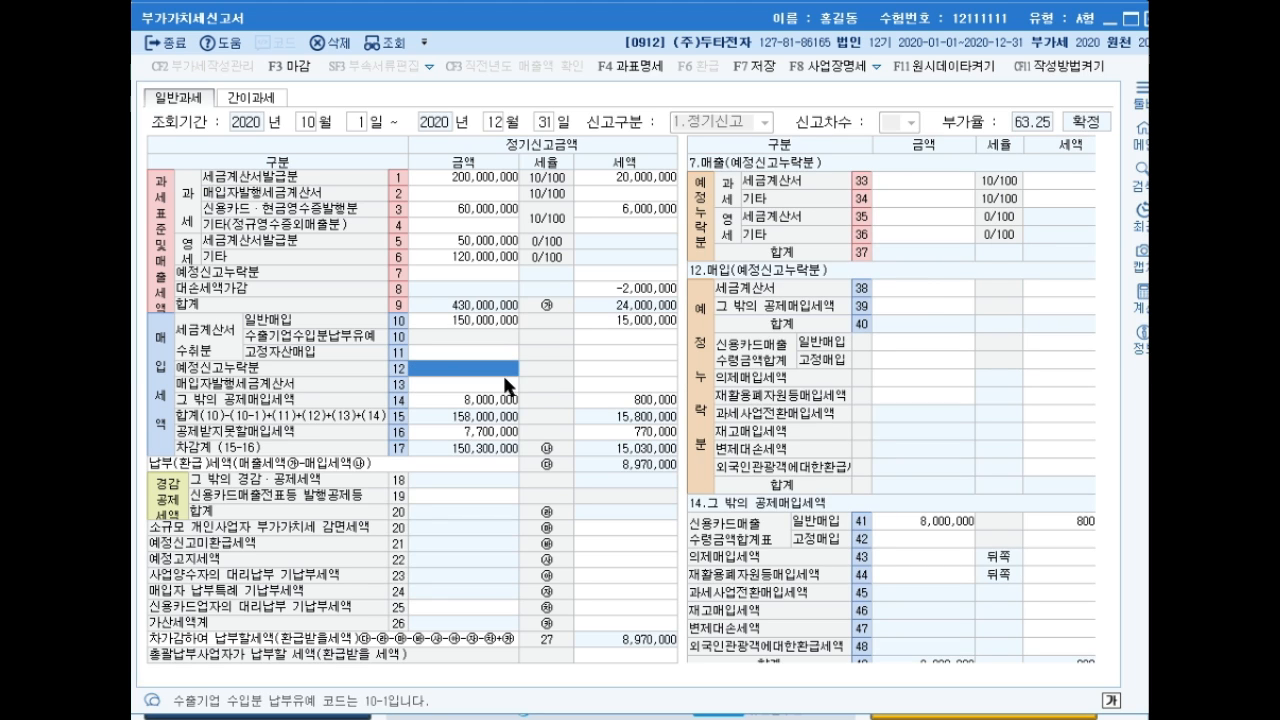
pyautogui.click(926, 288)
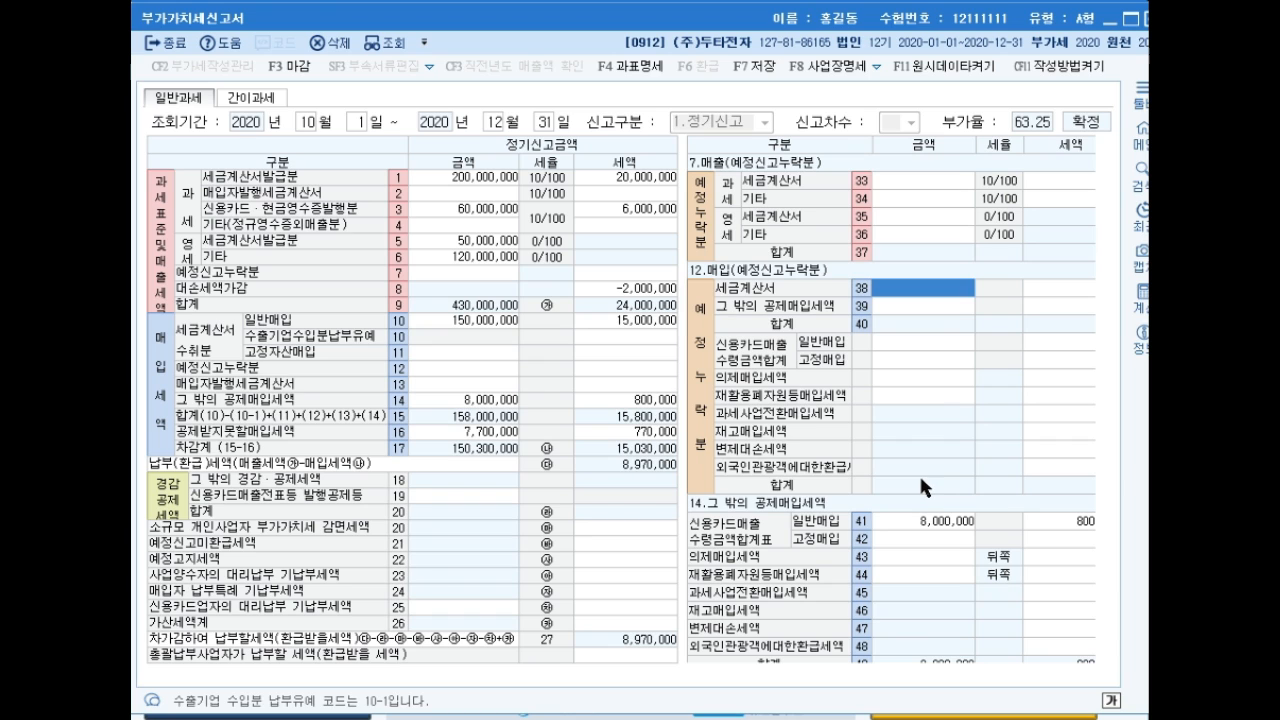
pyautogui.write('9000000')
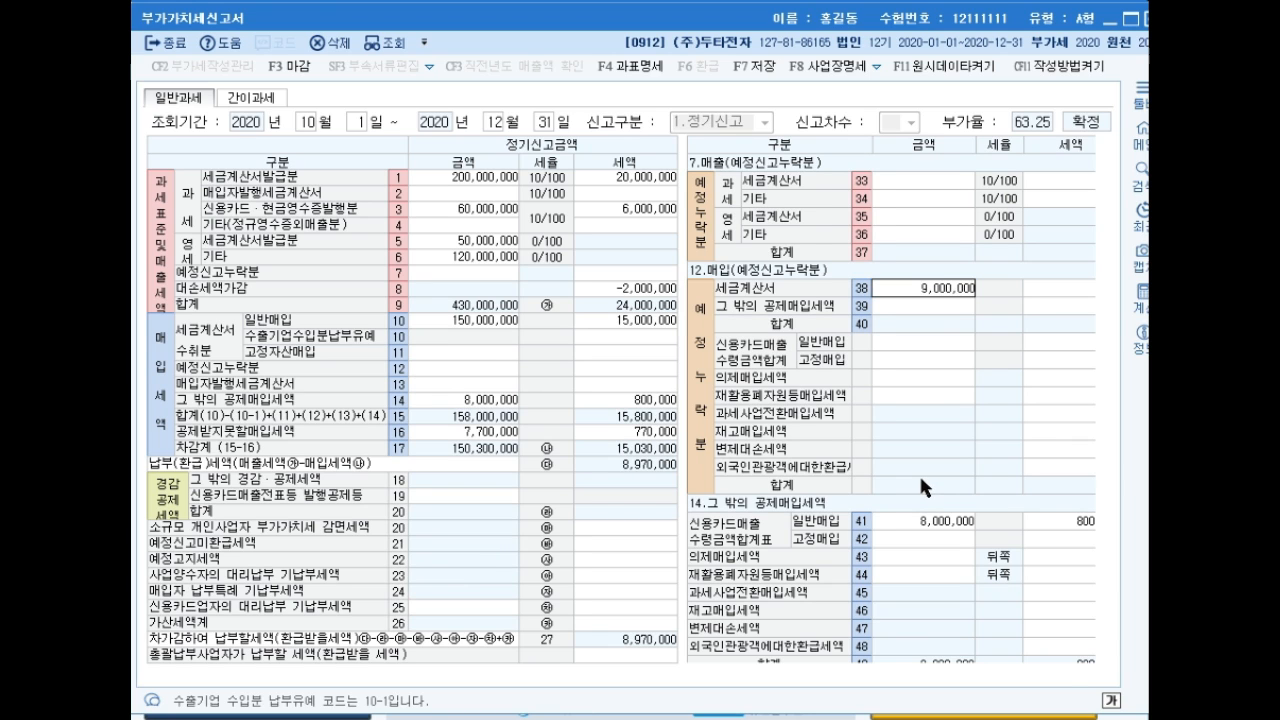
pyautogui.press('Return')
pyautogui.write('900')
pyautogui.press('Return')
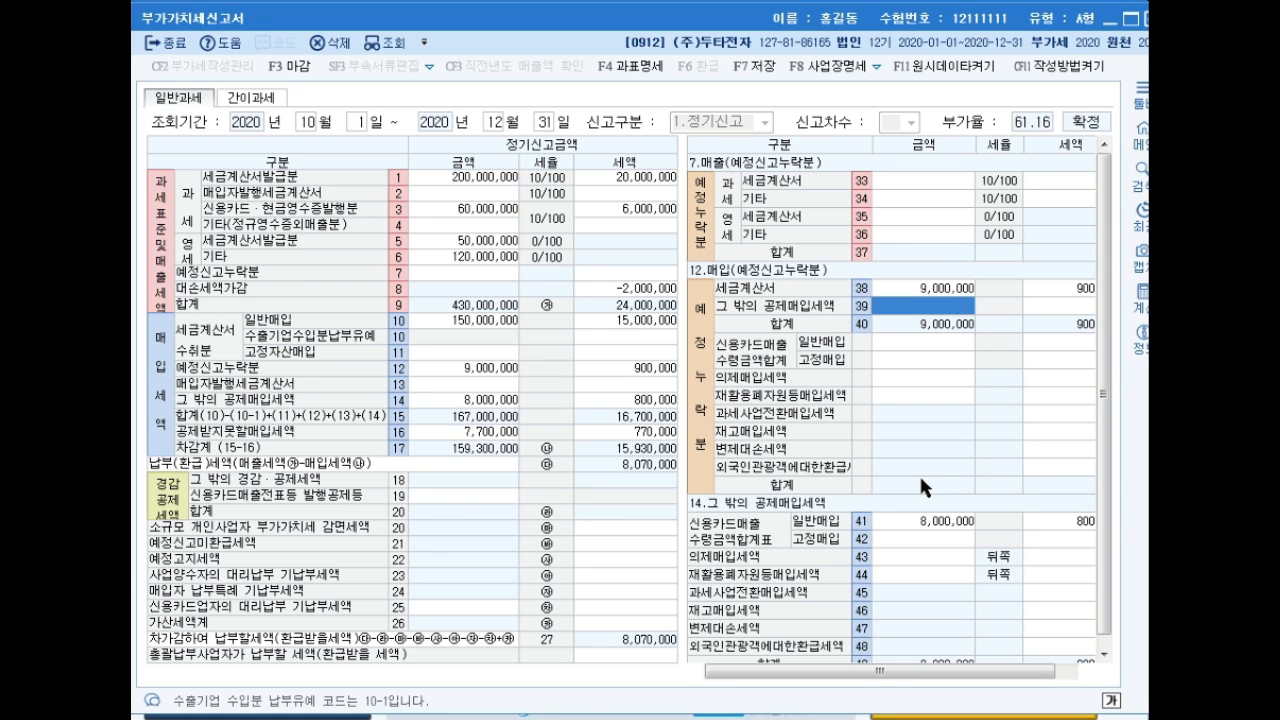
# - Set the 전자신고세액공제 to 10,000 in the 그 밖의 경감·공제세액 detail section
pyautogui.click(487, 491)
pyautogui.click(1043, 271)
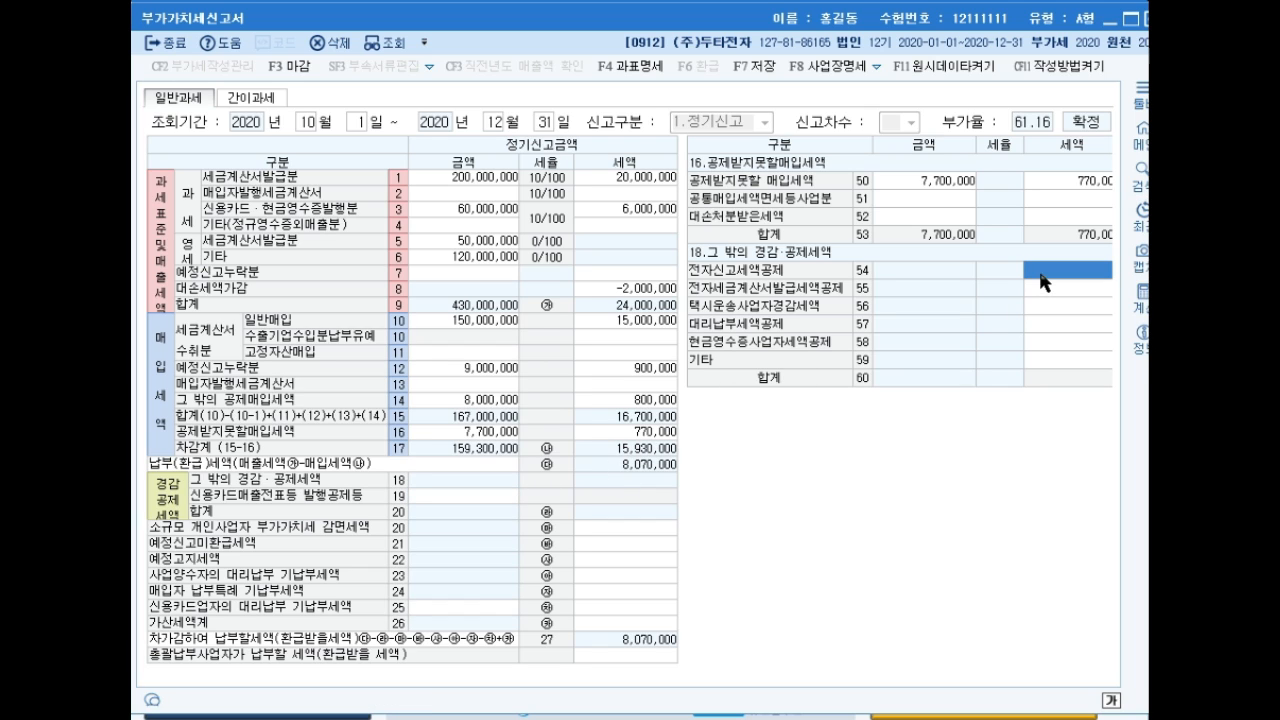
pyautogui.write('10000')
pyautogui.press('Return')
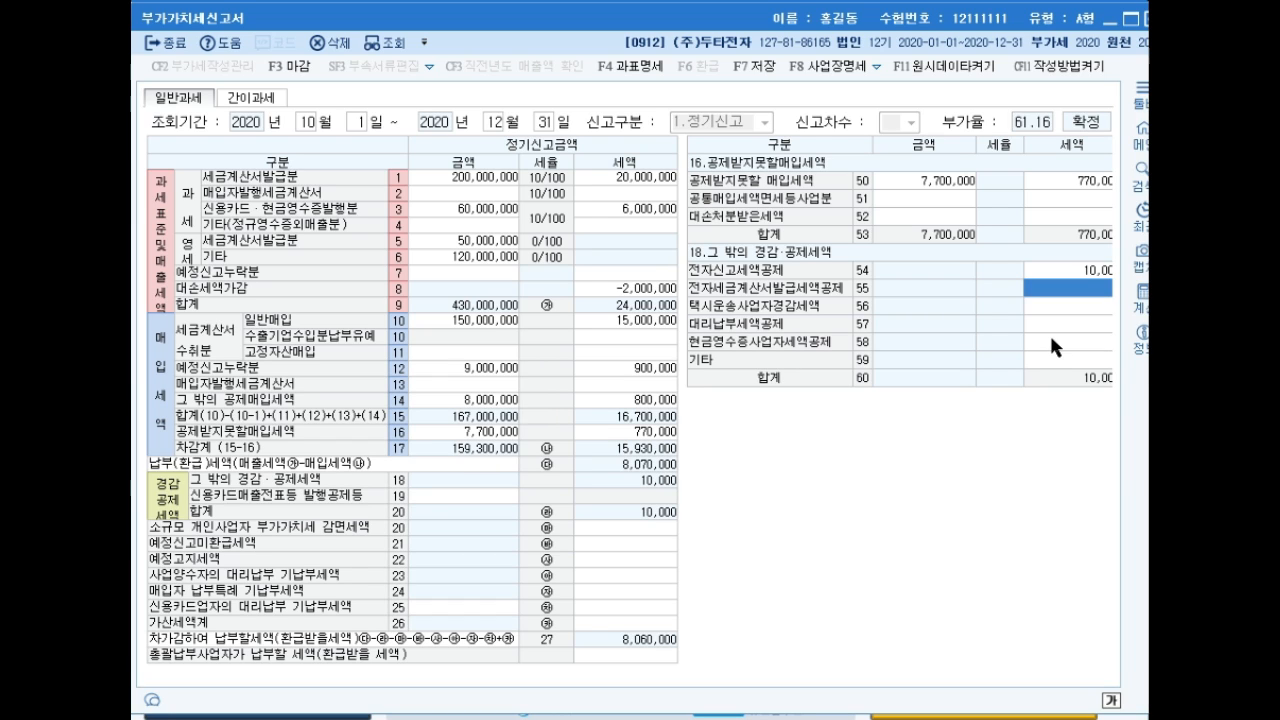
# - Close the 부가가치세신고서 and open 일반전표입력 in the accounting module
pyautogui.click(521, 318)
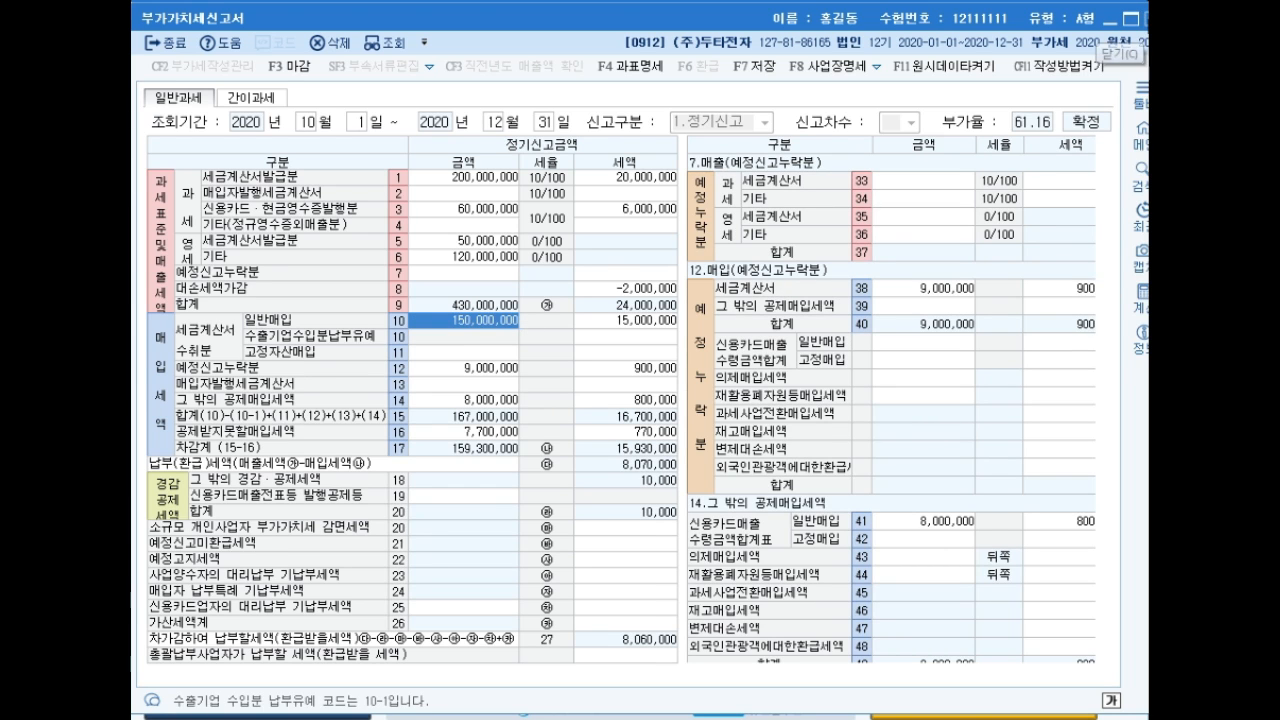
pyautogui.click(1148, 18)
pyautogui.click(684, 392)
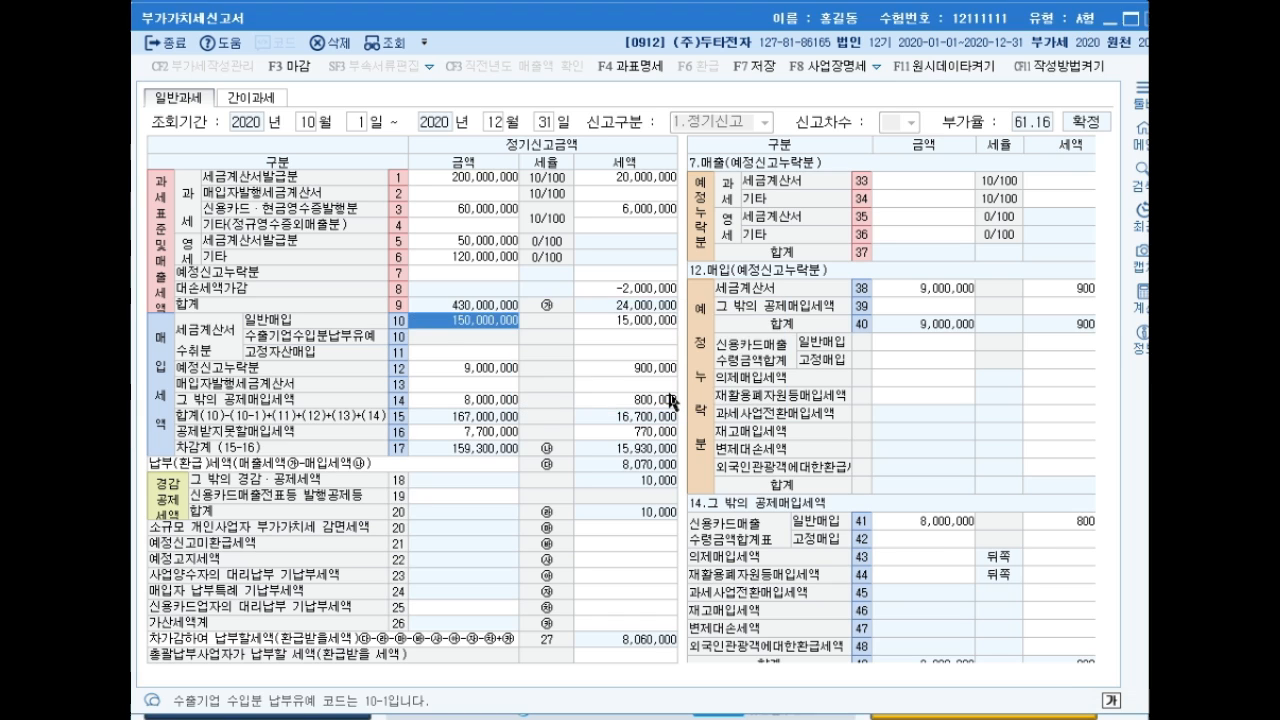
pyautogui.click(668, 392)
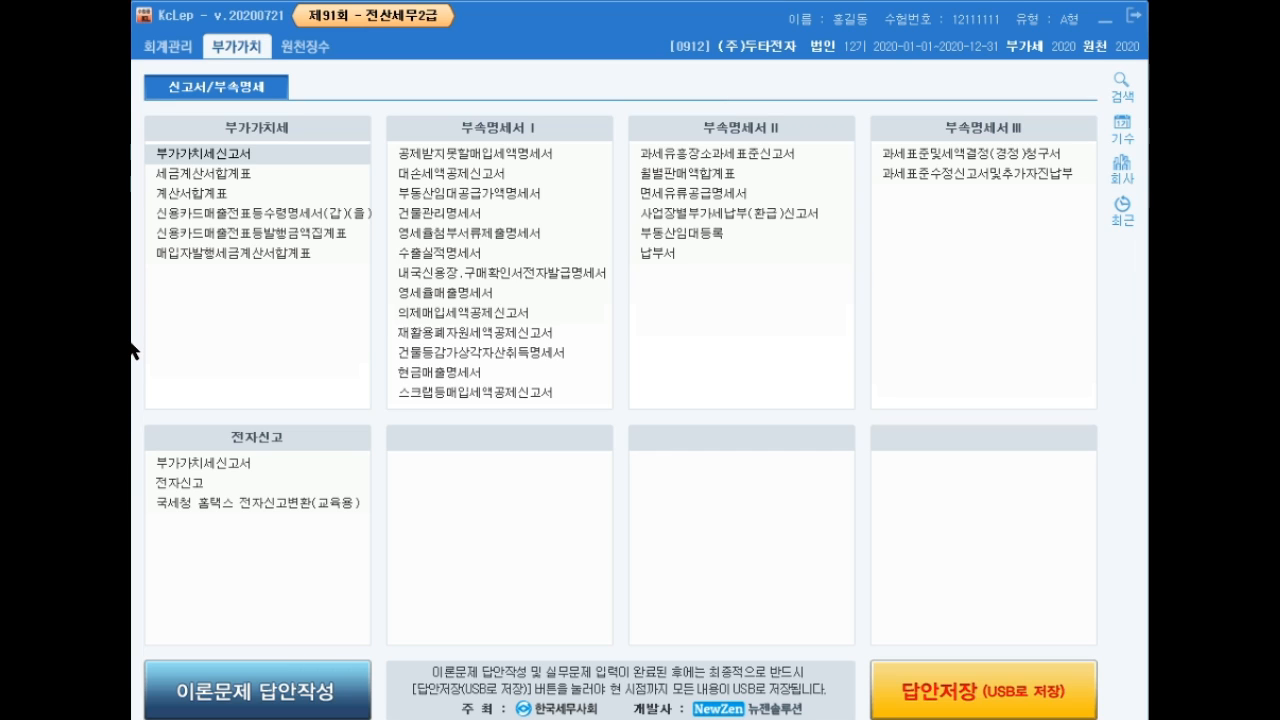
pyautogui.click(181, 49)
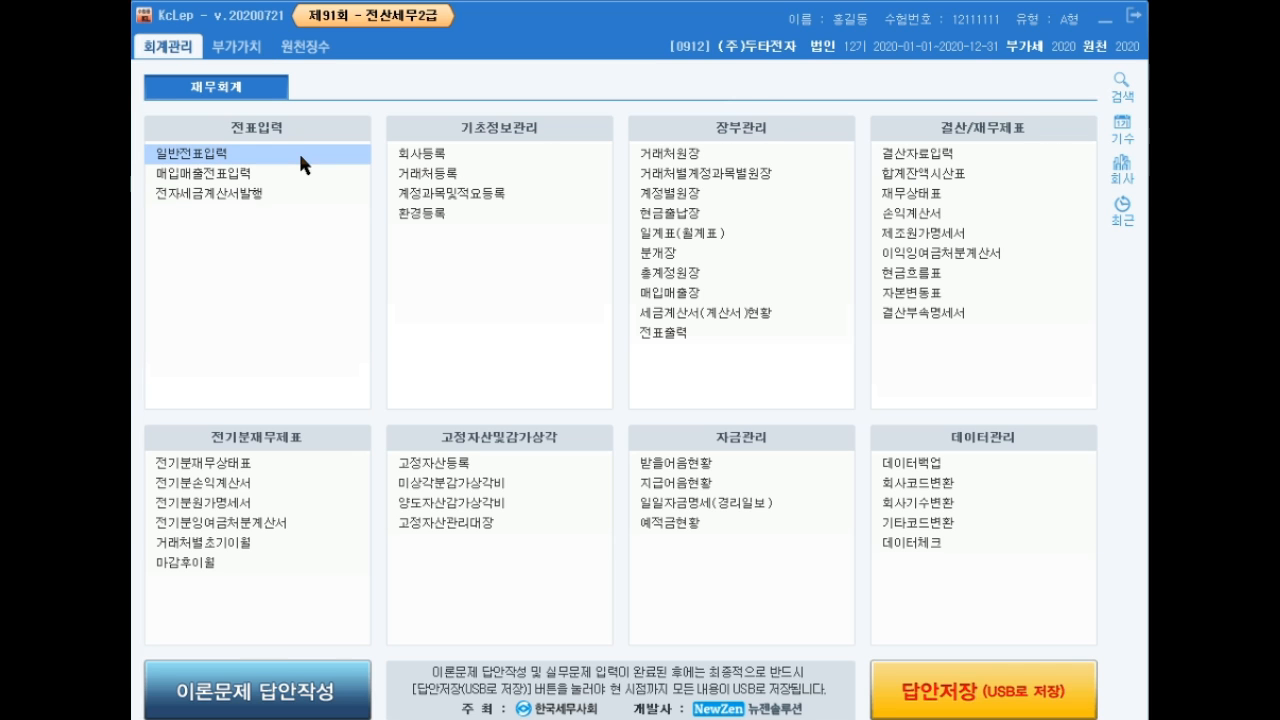
pyautogui.click(300, 157)
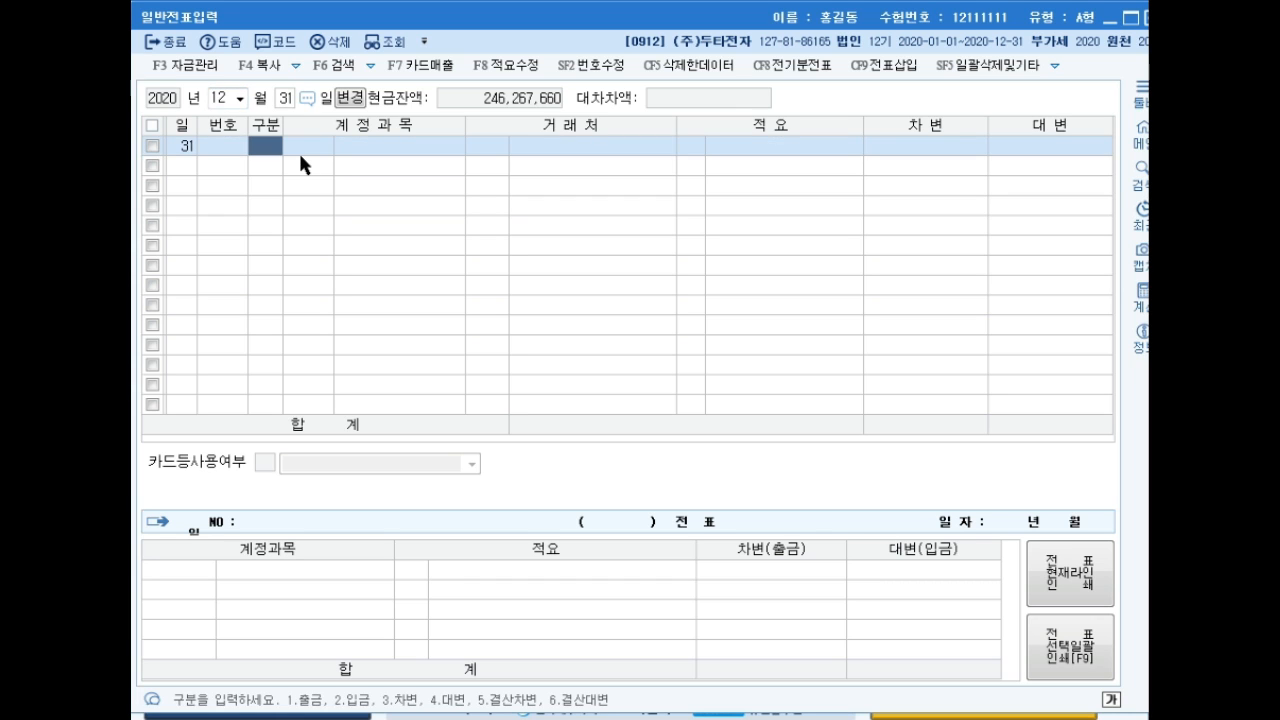
# - Enter a 대변 line dated December 31 for account 0135 부가세대급금 with amount 12,000,000 and no 거래처
pyautogui.write('4')
pyautogui.press('Return')
pyautogui.write('부가세')
pyautogui.press('Return')
pyautogui.press('Return')
pyautogui.press('Return')
pyautogui.press('Return')
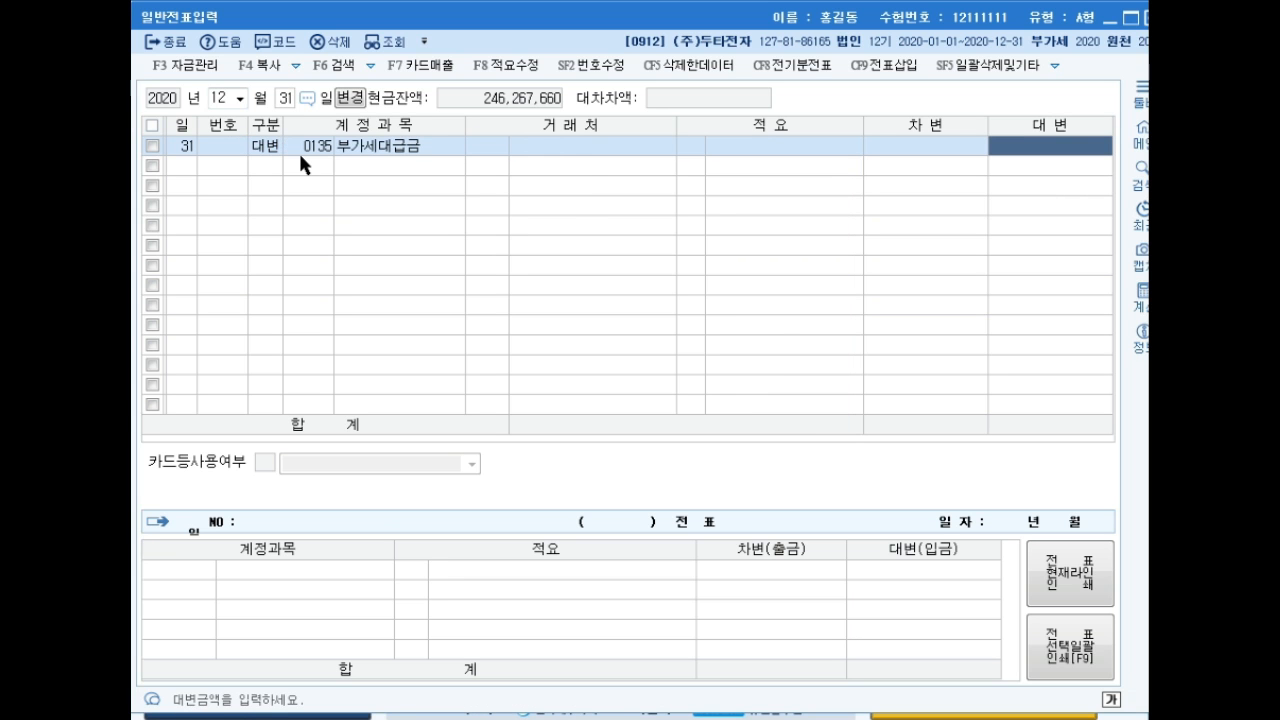
pyautogui.write('12000000')
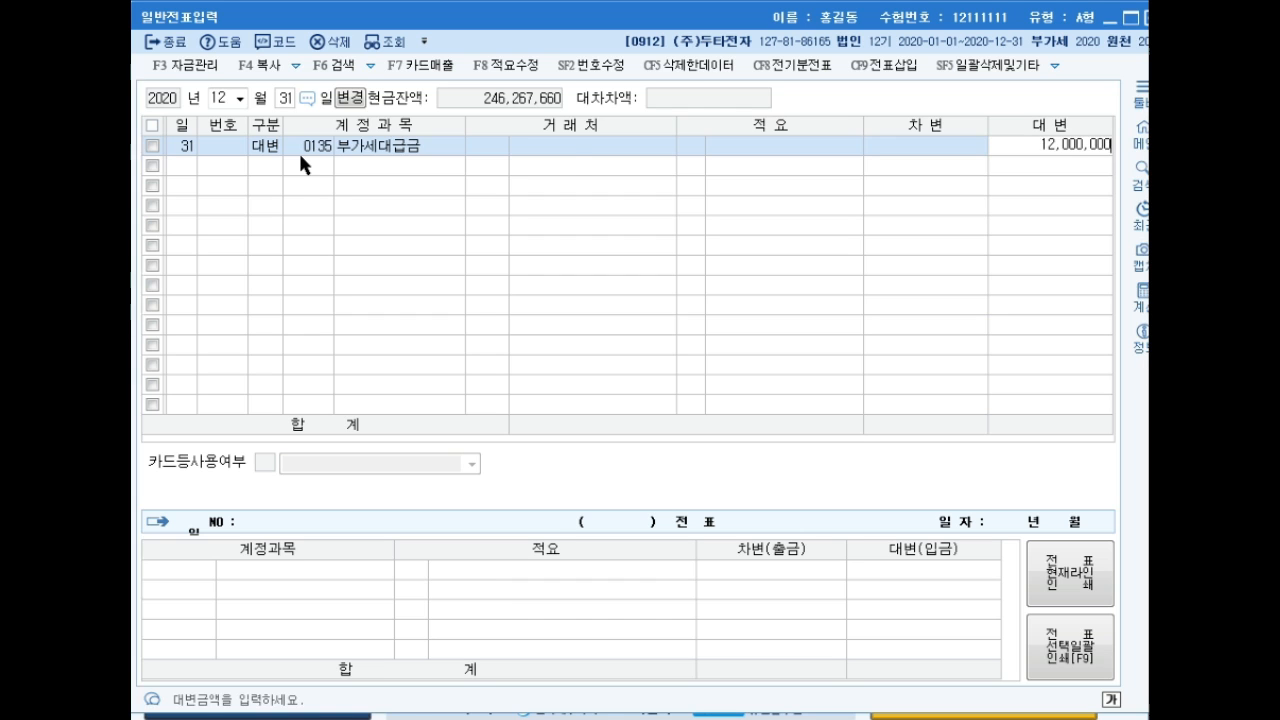
pyautogui.press('Return')
# - Add a 차변 line dated December 31 for account 0255 부가세예수금 with amount 20,000,000 and no 거래처
pyautogui.write('3')
pyautogui.press('Return')
pyautogui.write('ㅂㅜ가세')
pyautogui.press('Return')
pyautogui.press('Down')
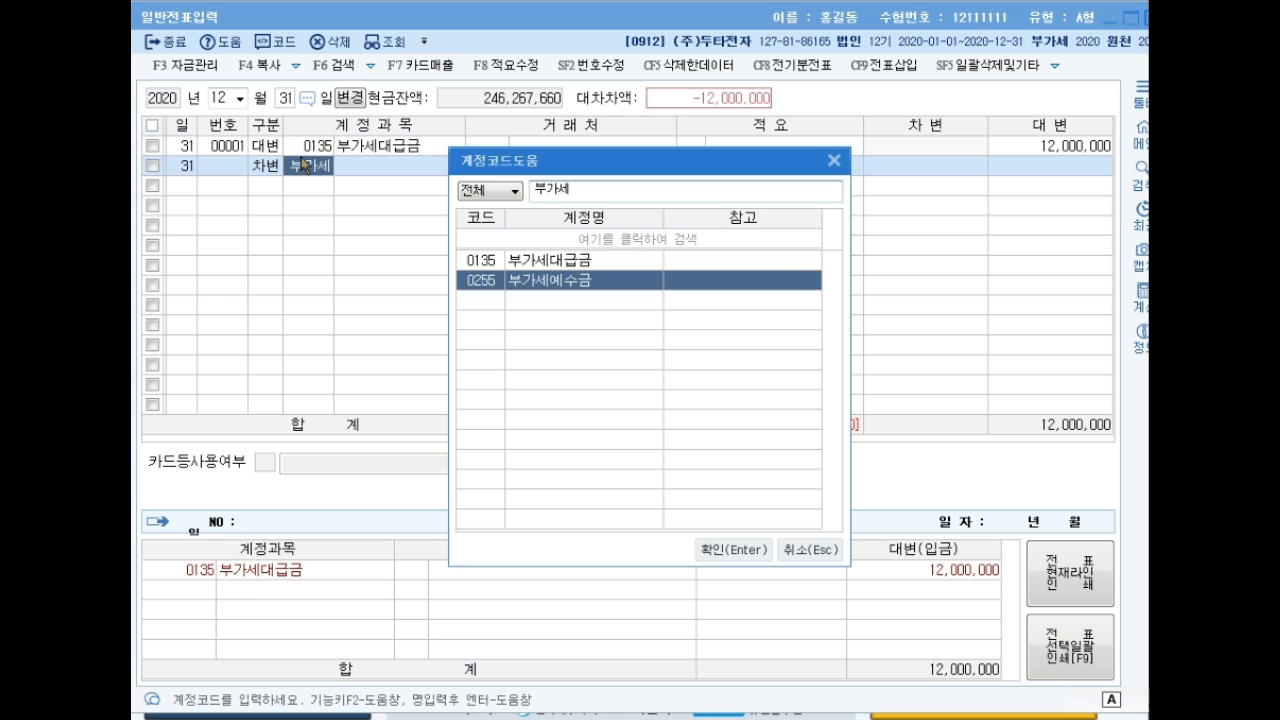
pyautogui.press('Return')
pyautogui.press('Return')
pyautogui.press('Return')
pyautogui.write('20,000,000')
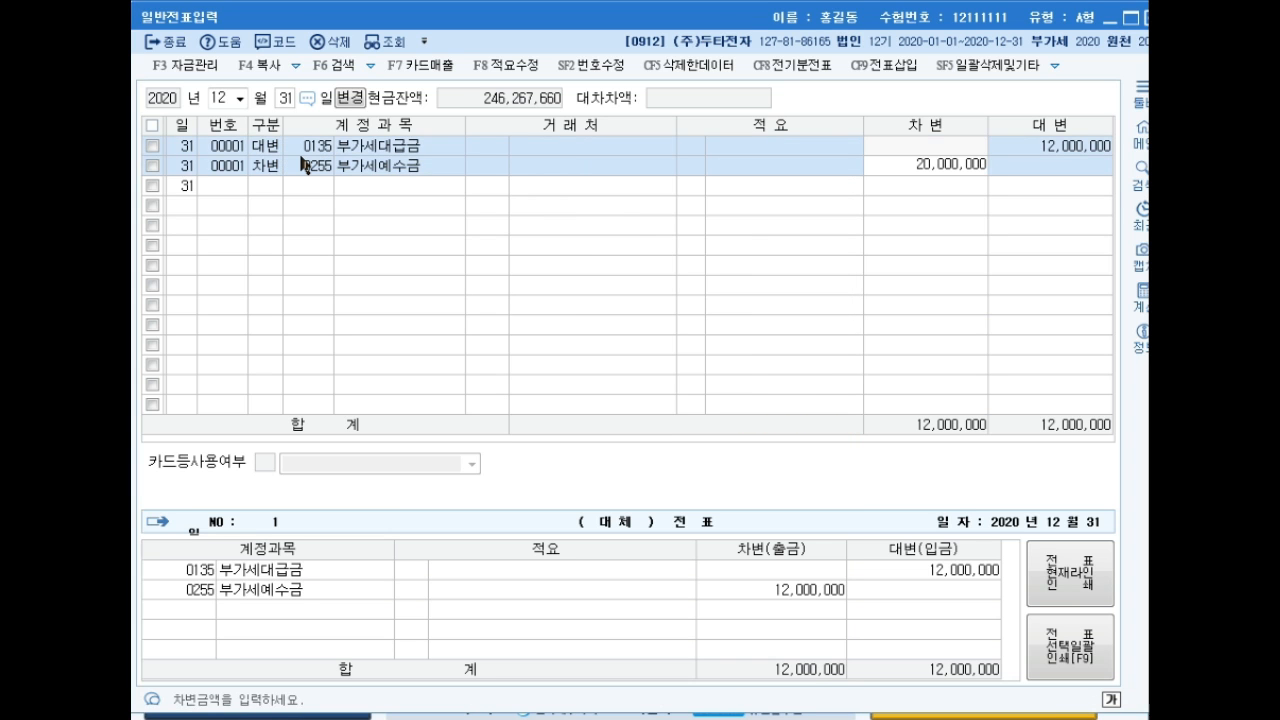
pyautogui.press('Return')
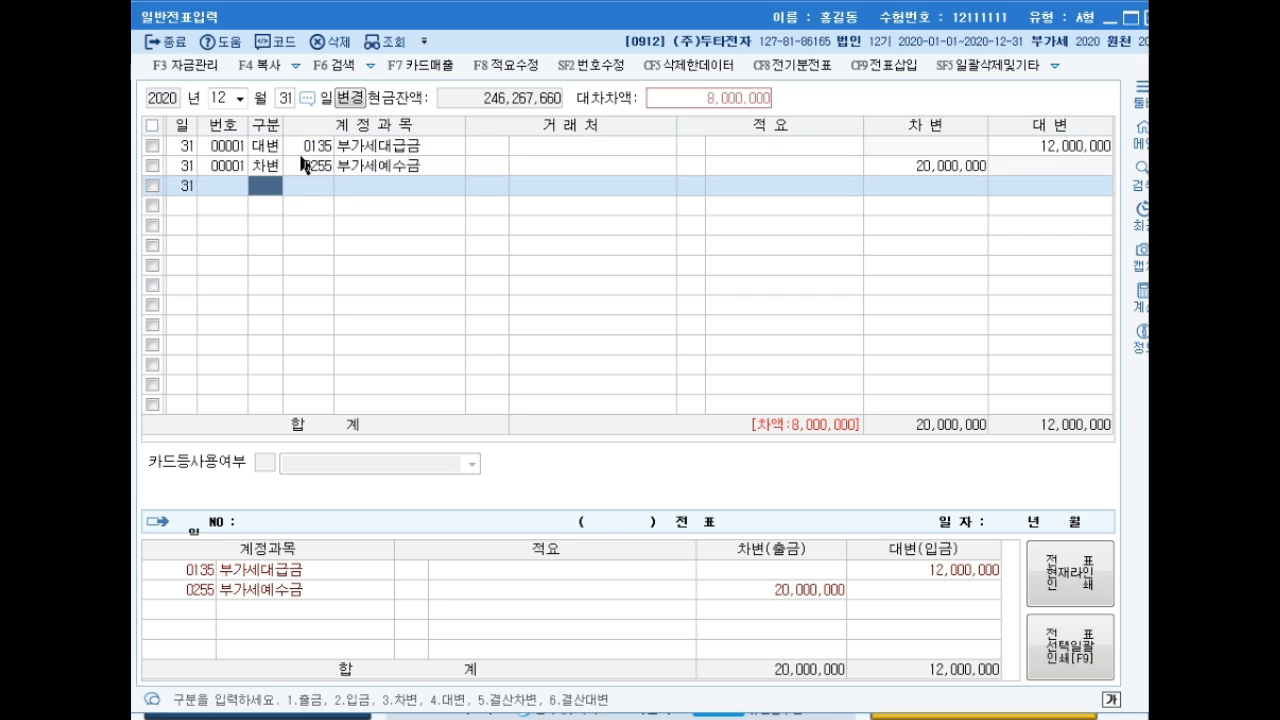
# - Add a 대변 line for account 0930 잡이익 with amount 10,000 and no 거래처
pyautogui.press('Hangul')
pyautogui.write('4930')
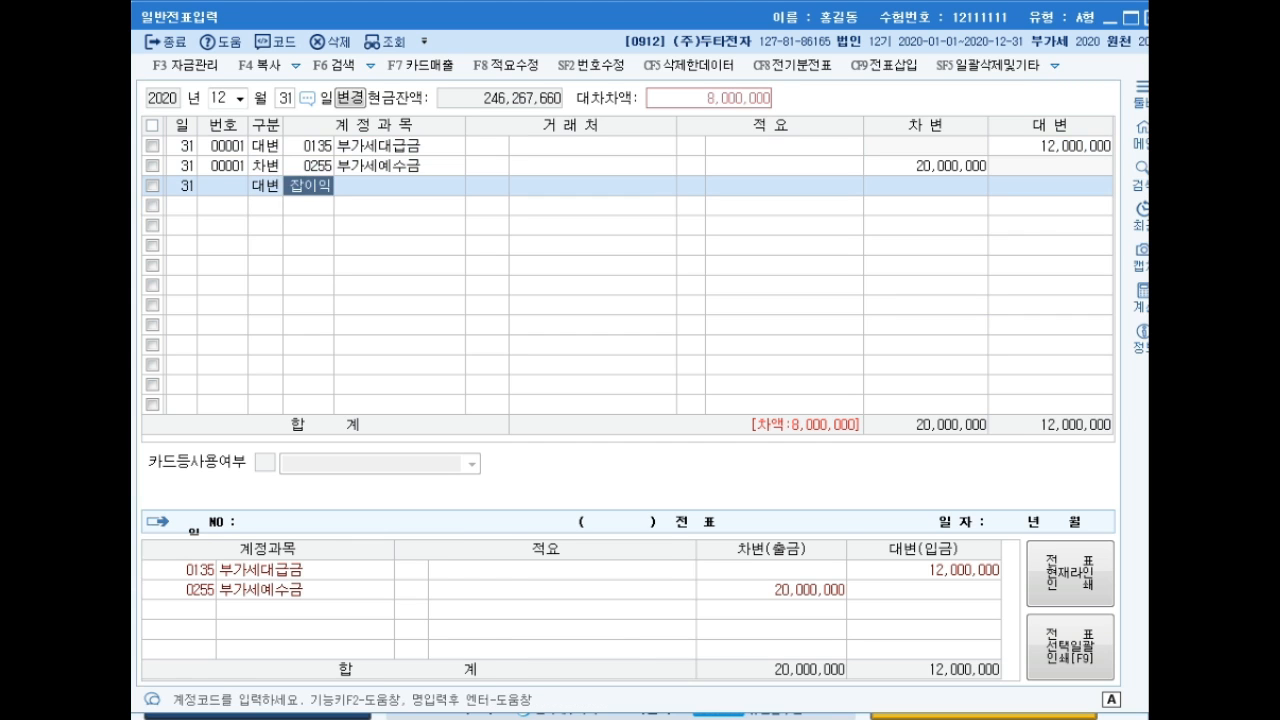
pyautogui.press('Return')
pyautogui.press('Return')
pyautogui.press('Return')
pyautogui.write('100000')
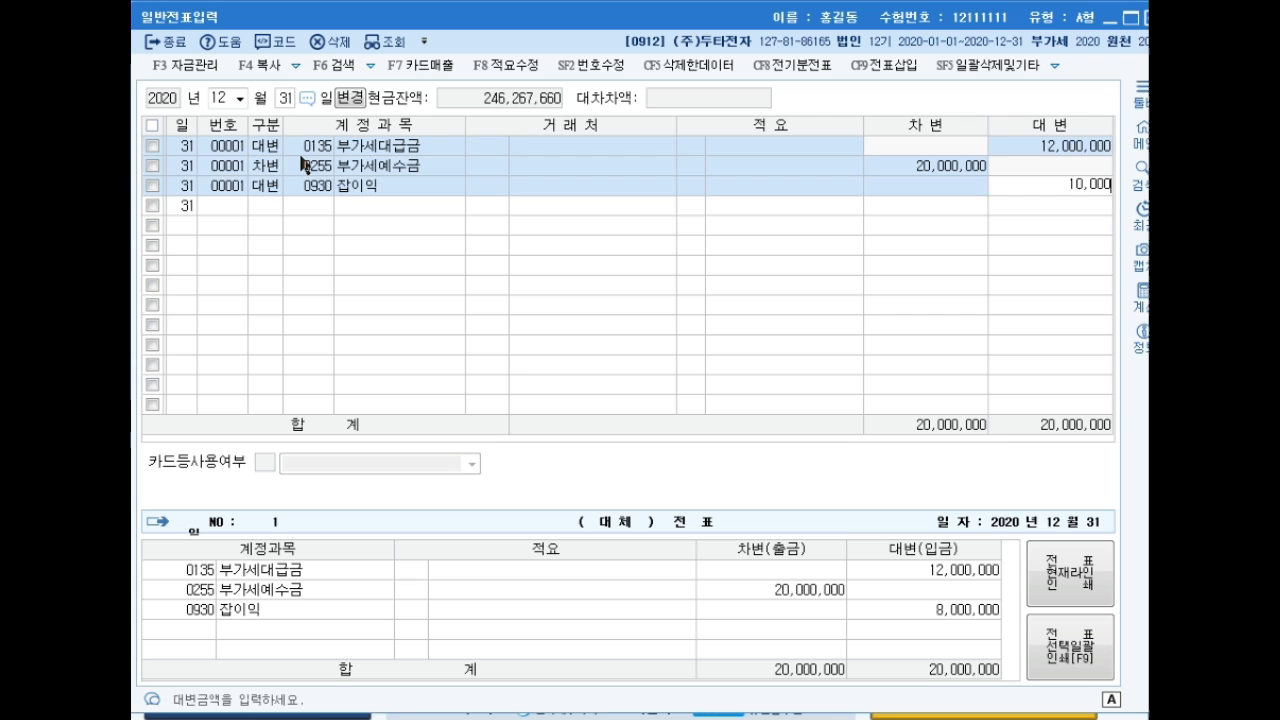
pyautogui.press('Return')
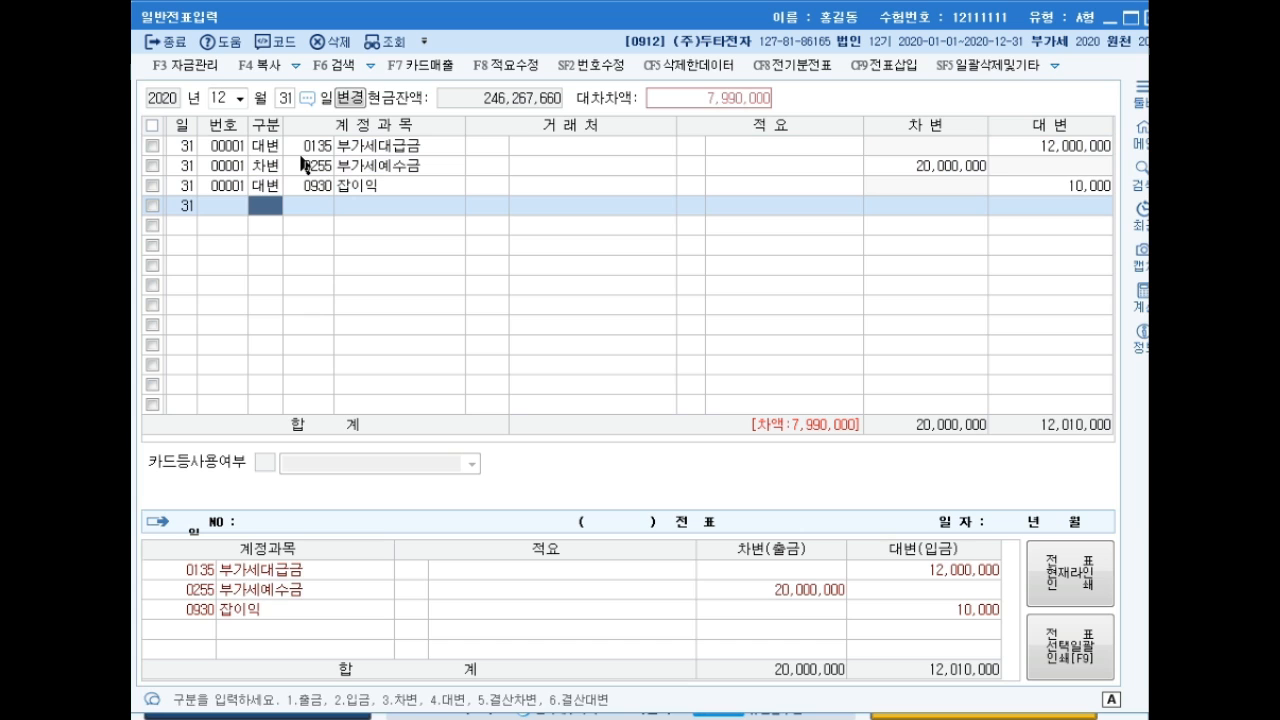
# - Complete the VAT entry with a 대변 line for account 0261 미지급세금, accepting the balancing amount of 7,990,000
pyautogui.write('4')
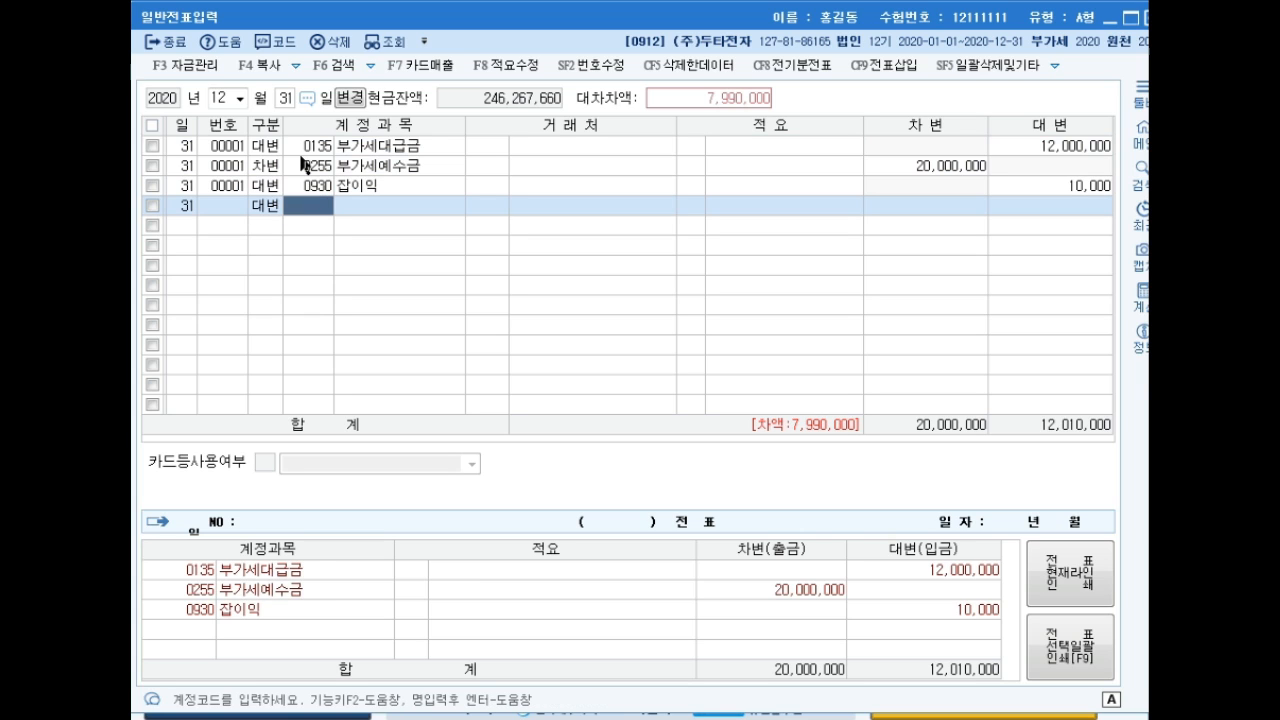
pyautogui.write('미ㅣ지급')
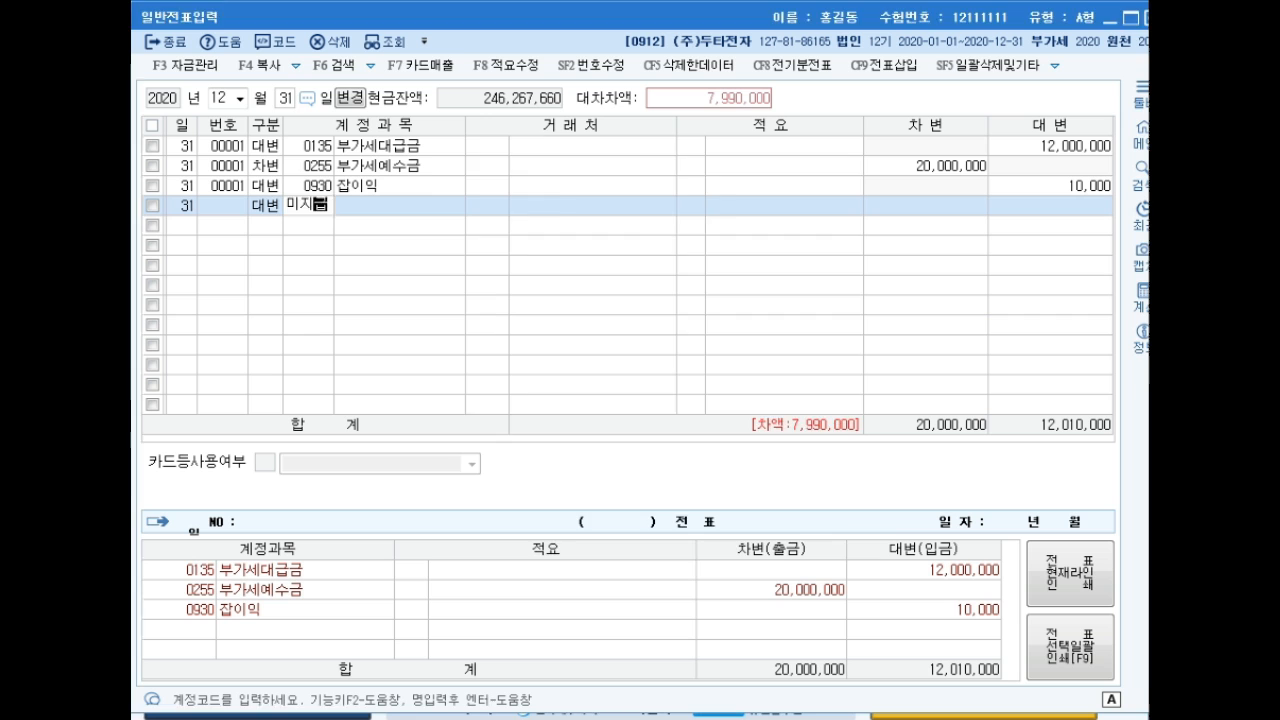
pyautogui.press('Return')
pyautogui.press('Down')
pyautogui.press('Down')
pyautogui.press('Up')
pyautogui.press('Return')
pyautogui.press('Return')
pyautogui.press('Return')
pyautogui.press('Return')
pyautogui.press('Up')
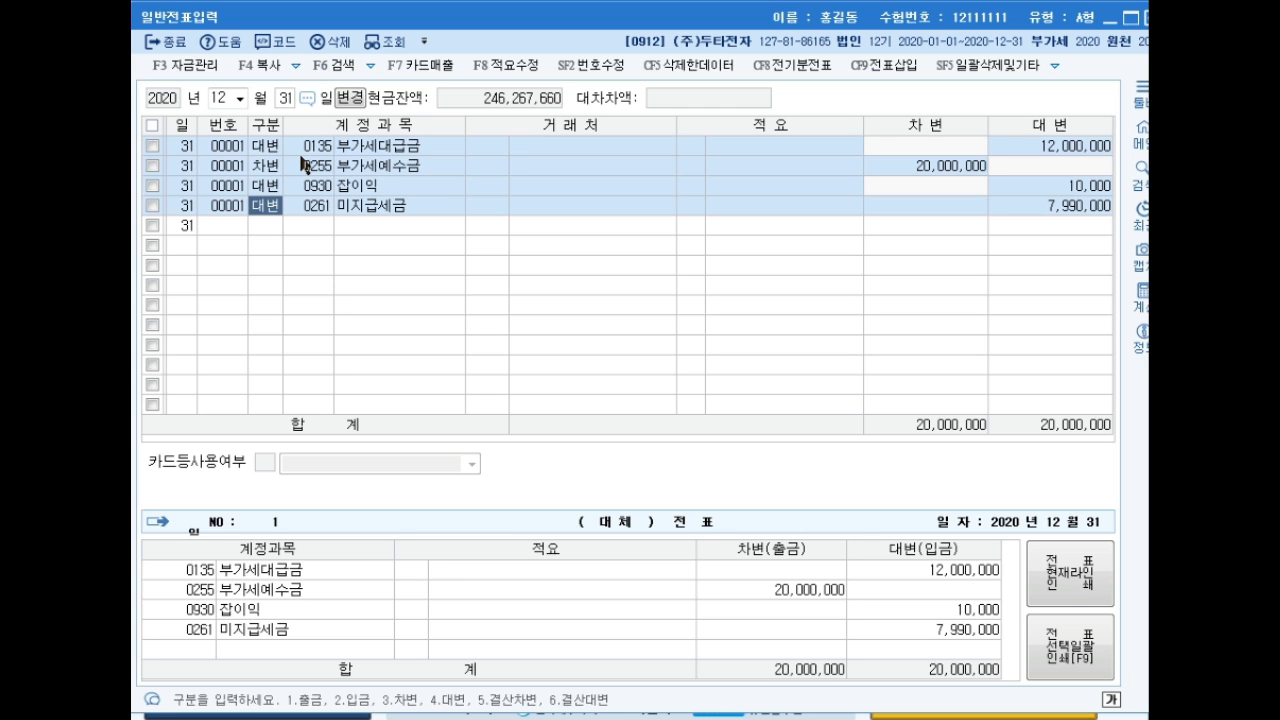
pyautogui.press('Down')
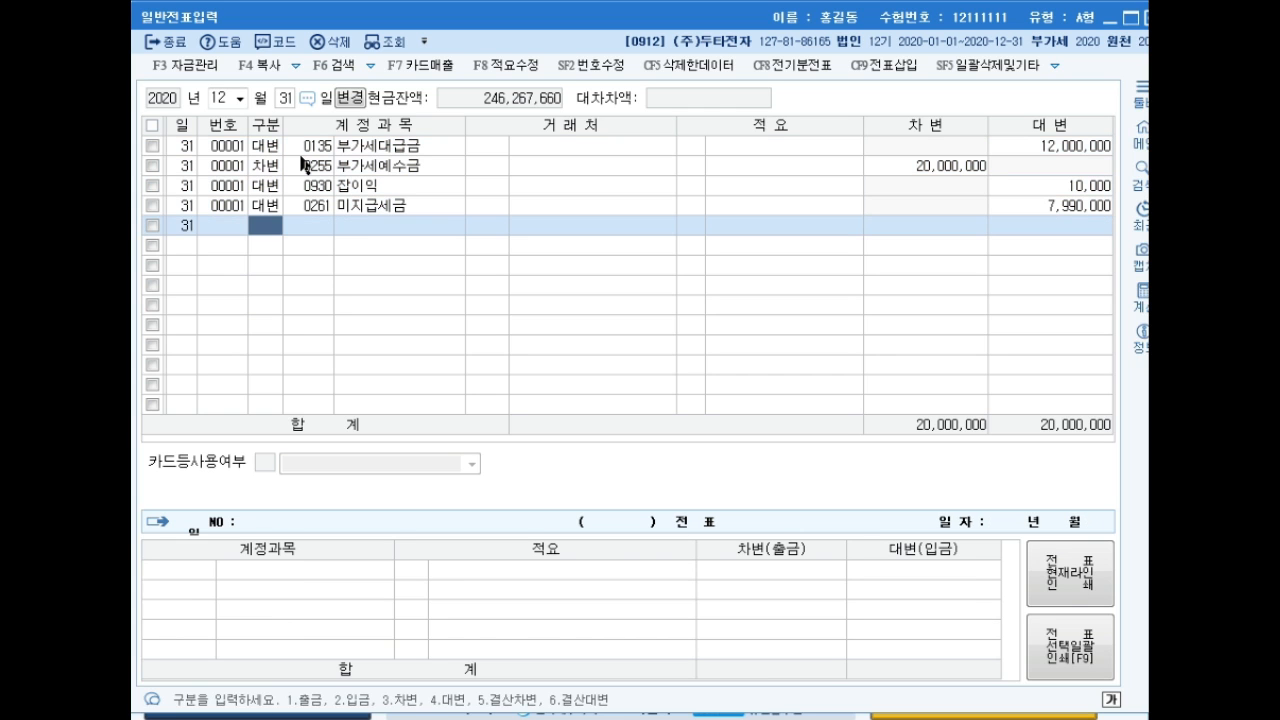
# - Start a second December 31 entry with a 차변 line for account 0411 임대료수입 with amount 800,000
pyautogui.write('3')
pyautogui.write('임')
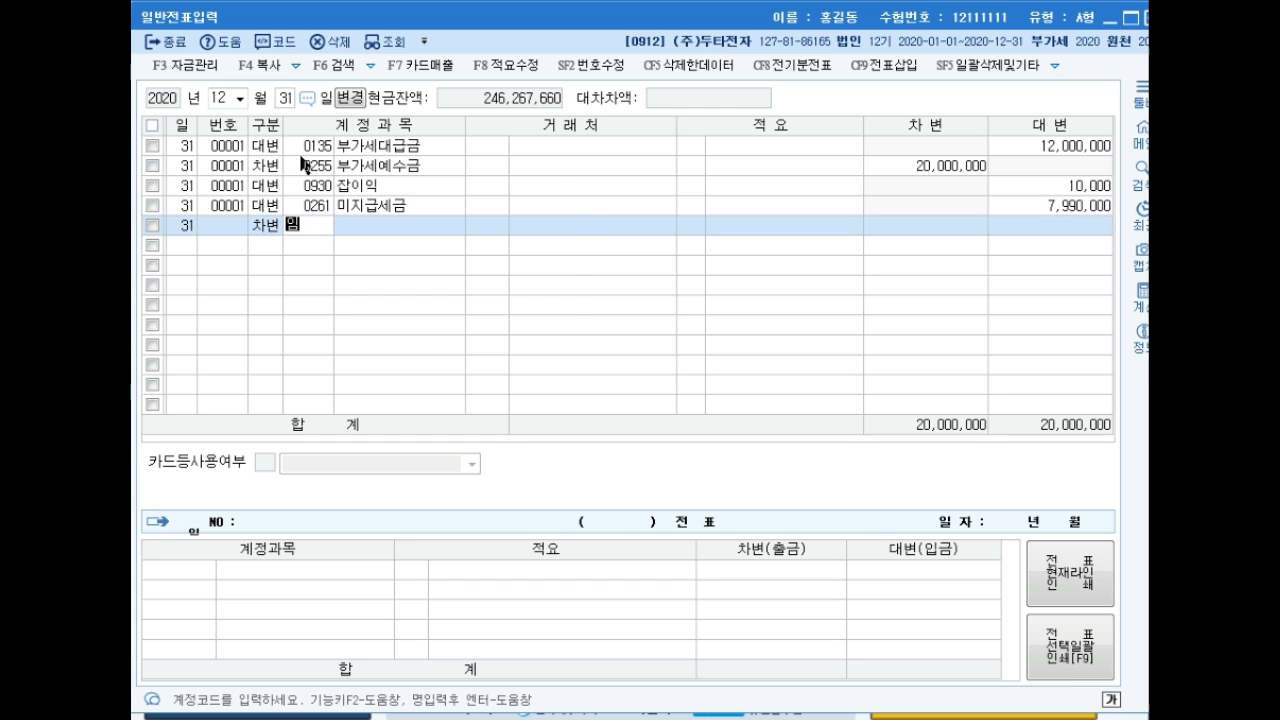
pyautogui.write('대')
pyautogui.press('Return')
pyautogui.press('Down')
pyautogui.press('Down')
pyautogui.press('Down')
pyautogui.press('Down')
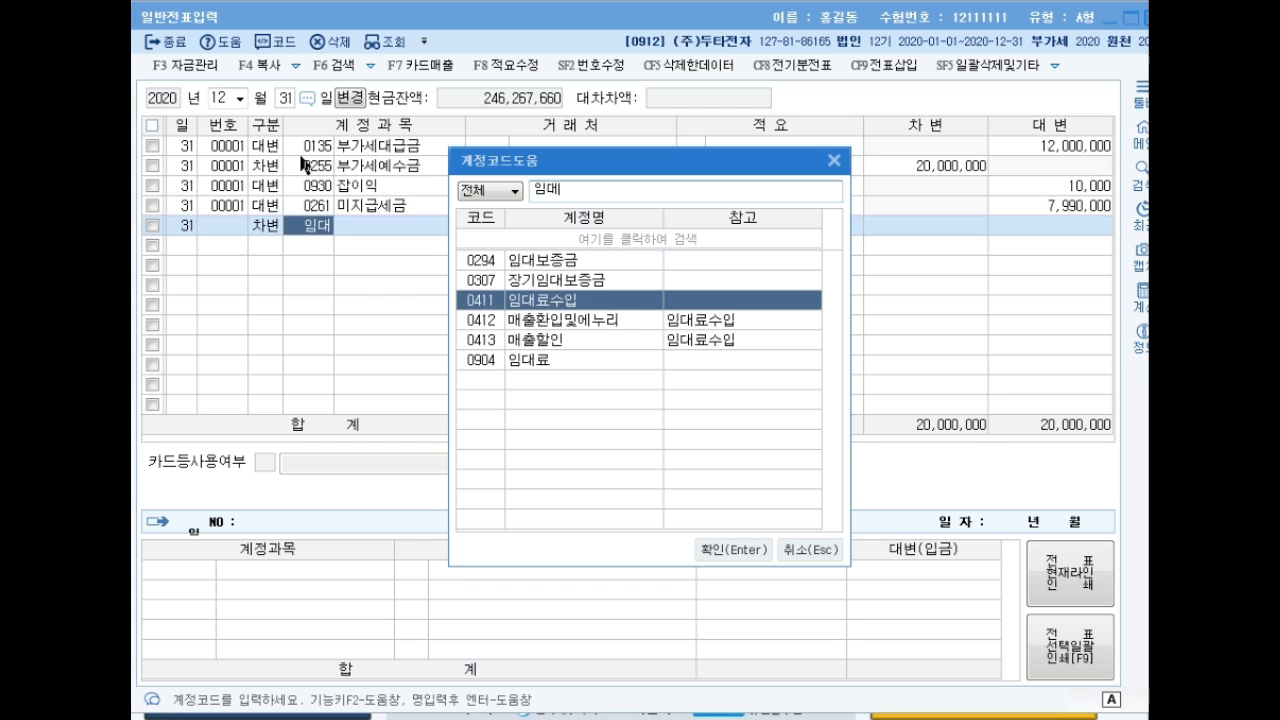
pyautogui.press('Up')
pyautogui.press('Up')
pyautogui.press('Return')
pyautogui.press('Return')
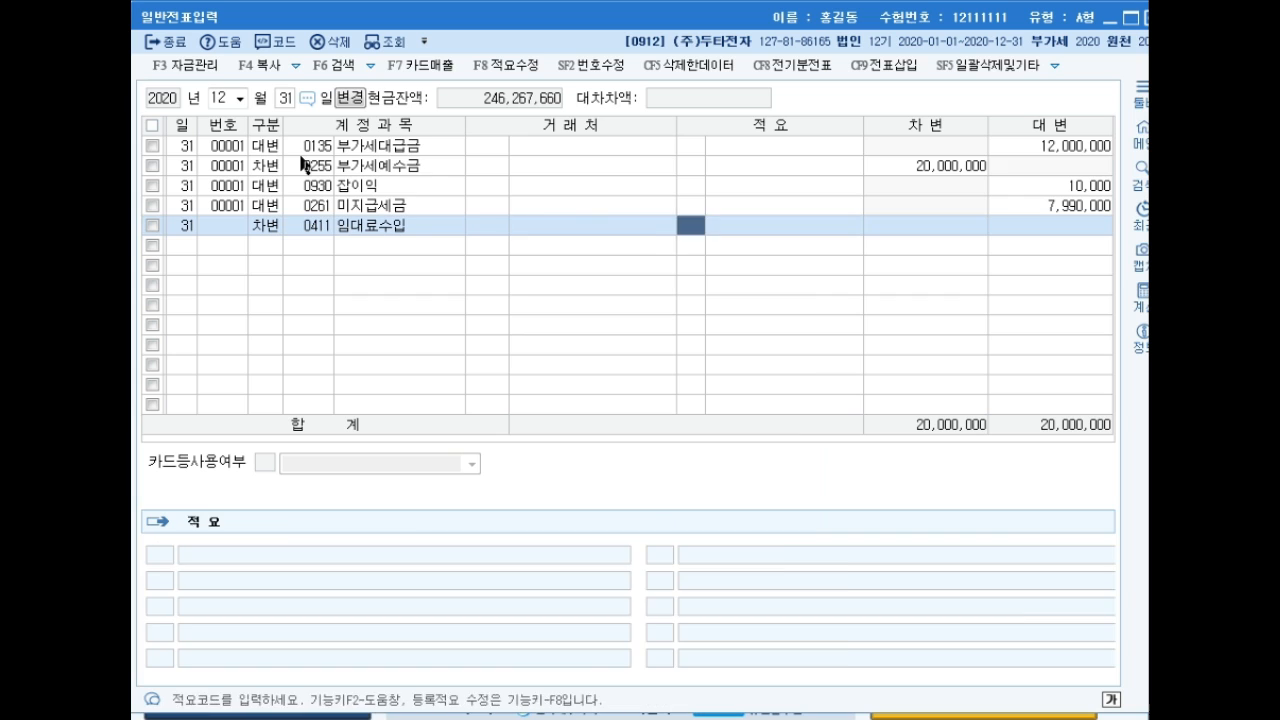
pyautogui.press('Return')
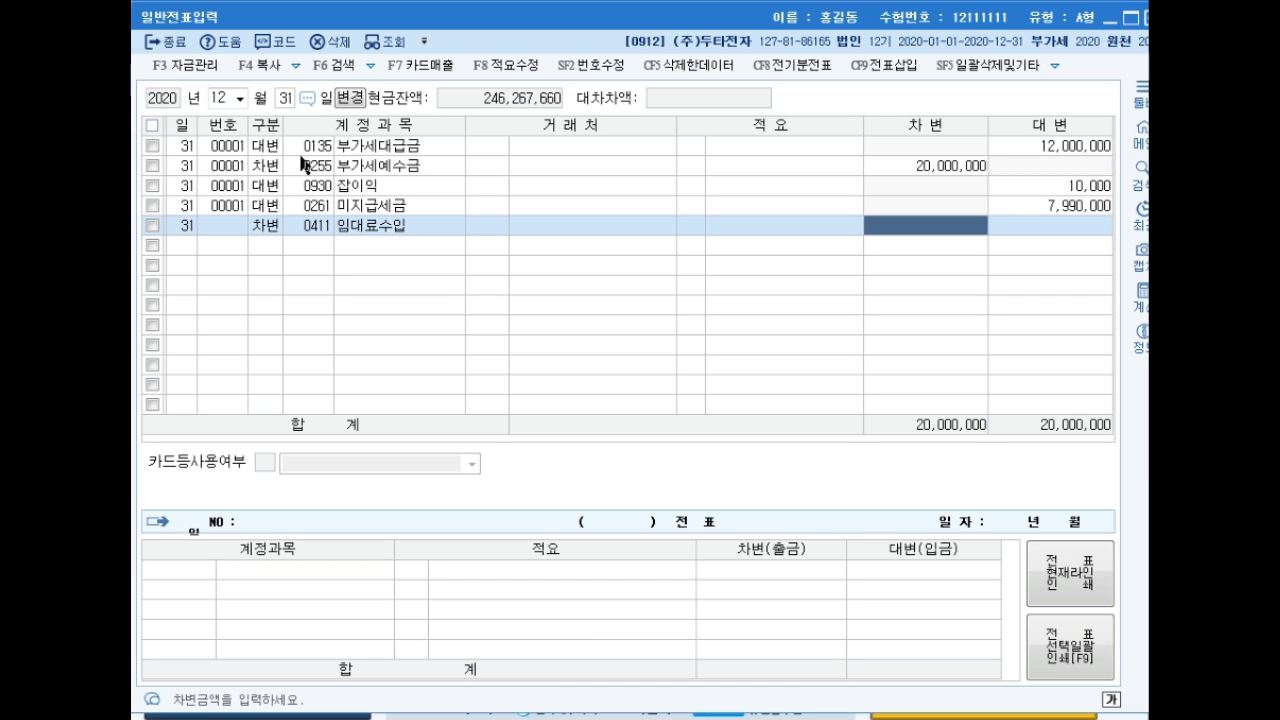
pyautogui.write('8000000')
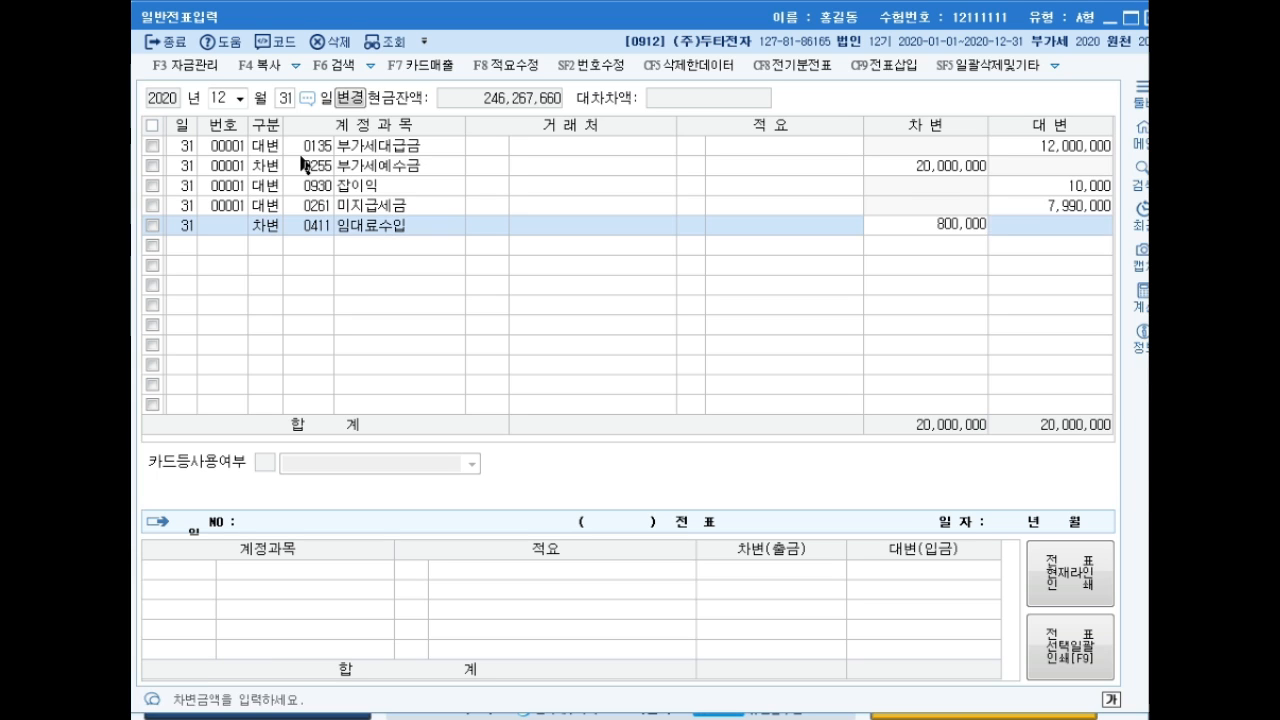
pyautogui.press('Return')
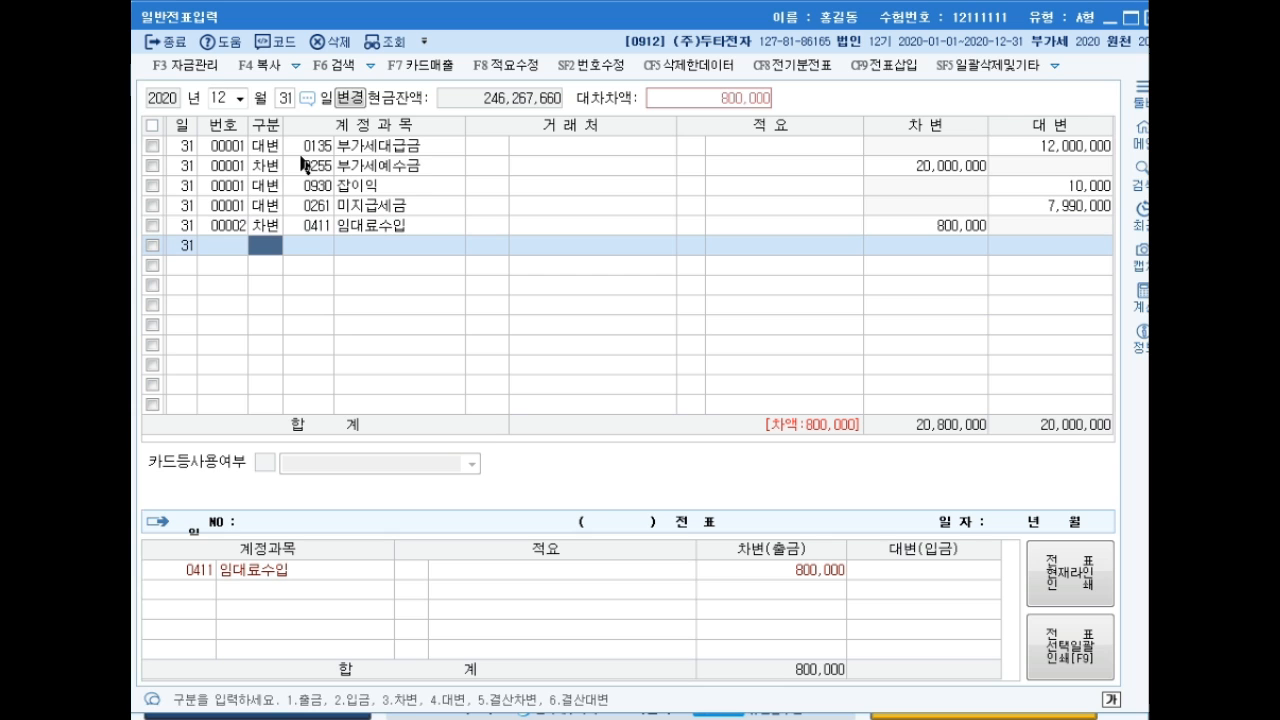
# - Balance the 임대료수입 entry with a 대변 line for account 0263 선수수익 of 800,000
pyautogui.write('4')
pyautogui.press('Return')
pyautogui.write('선수')
pyautogui.press('Return')
pyautogui.press('Down')
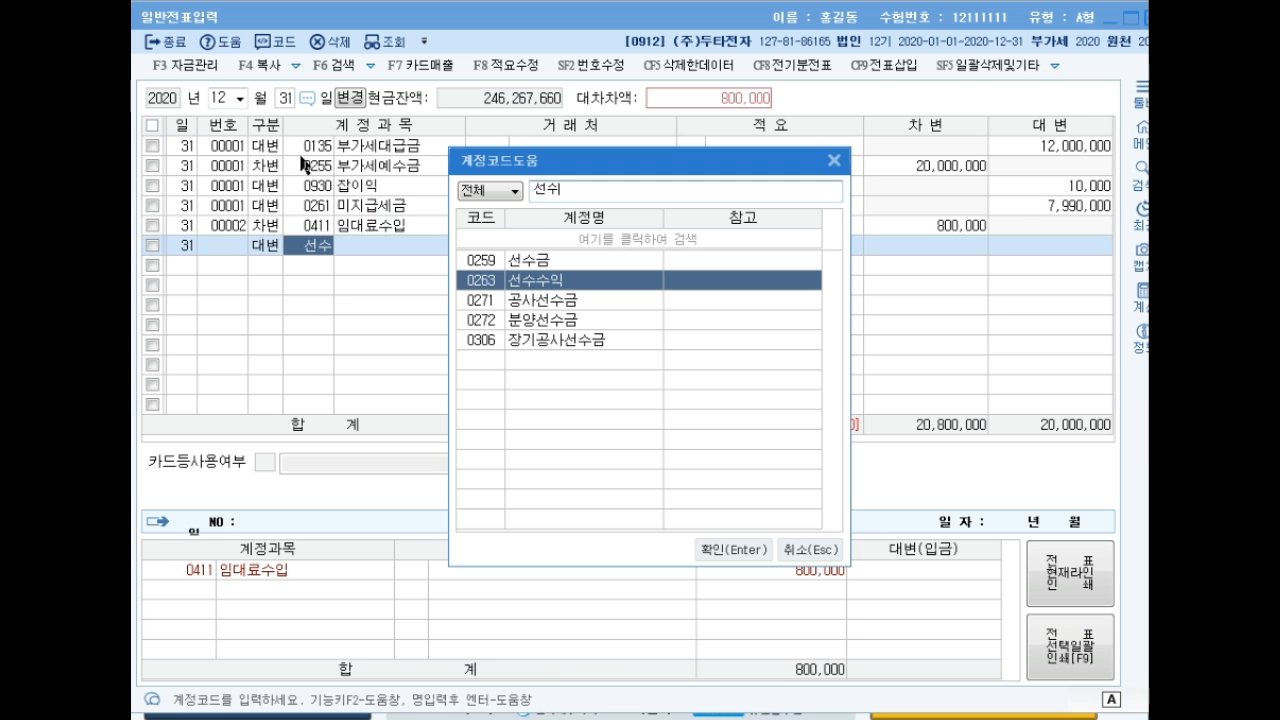
pyautogui.press('Return')
pyautogui.press('Return')
pyautogui.press('Up')
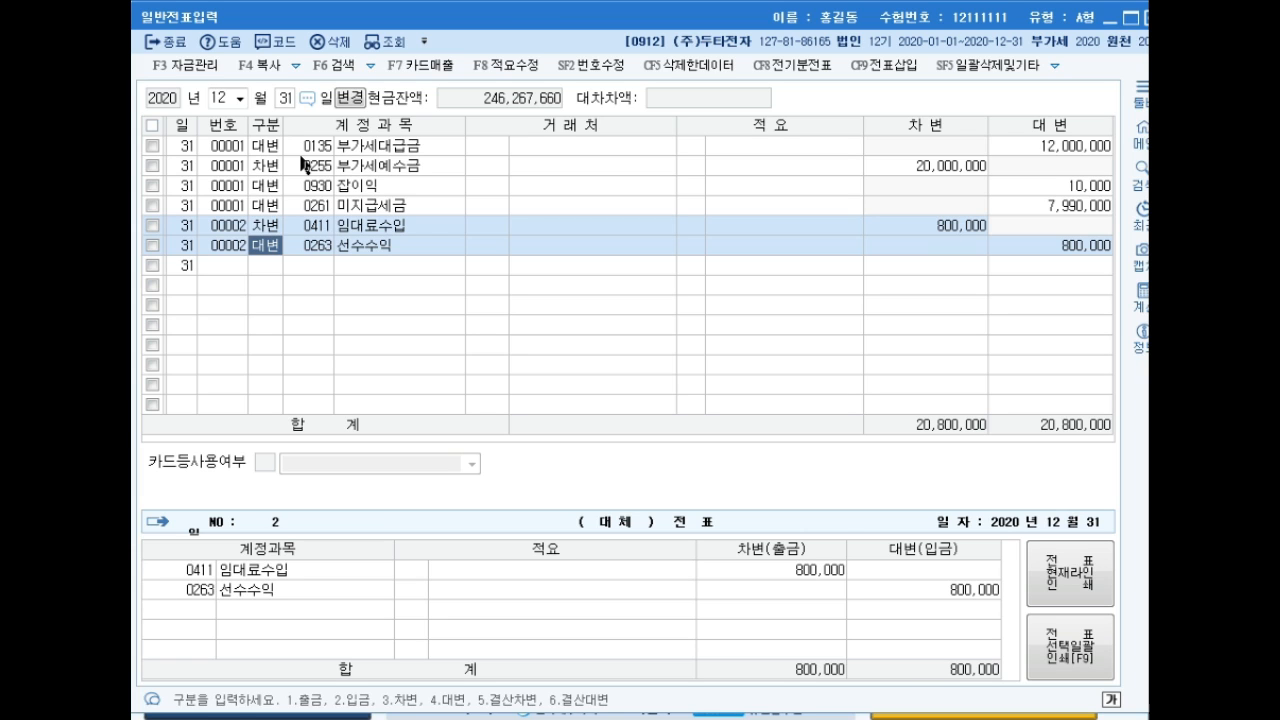
pyautogui.press('Down')
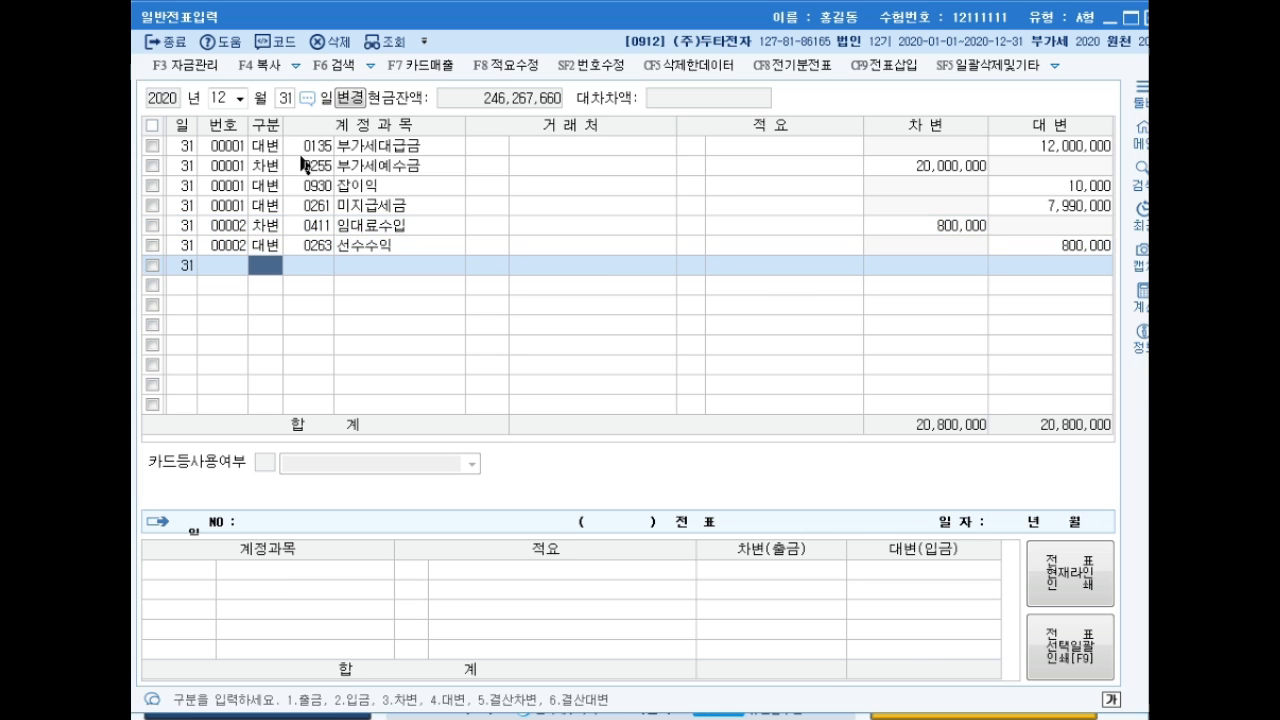
# - Start a third December 31 entry with a 대변 line for account 0103 보통예금 with amount 550,000 and no 거래처
pyautogui.write('4')
pyautogui.press('Return')
pyautogui.write('보통예')
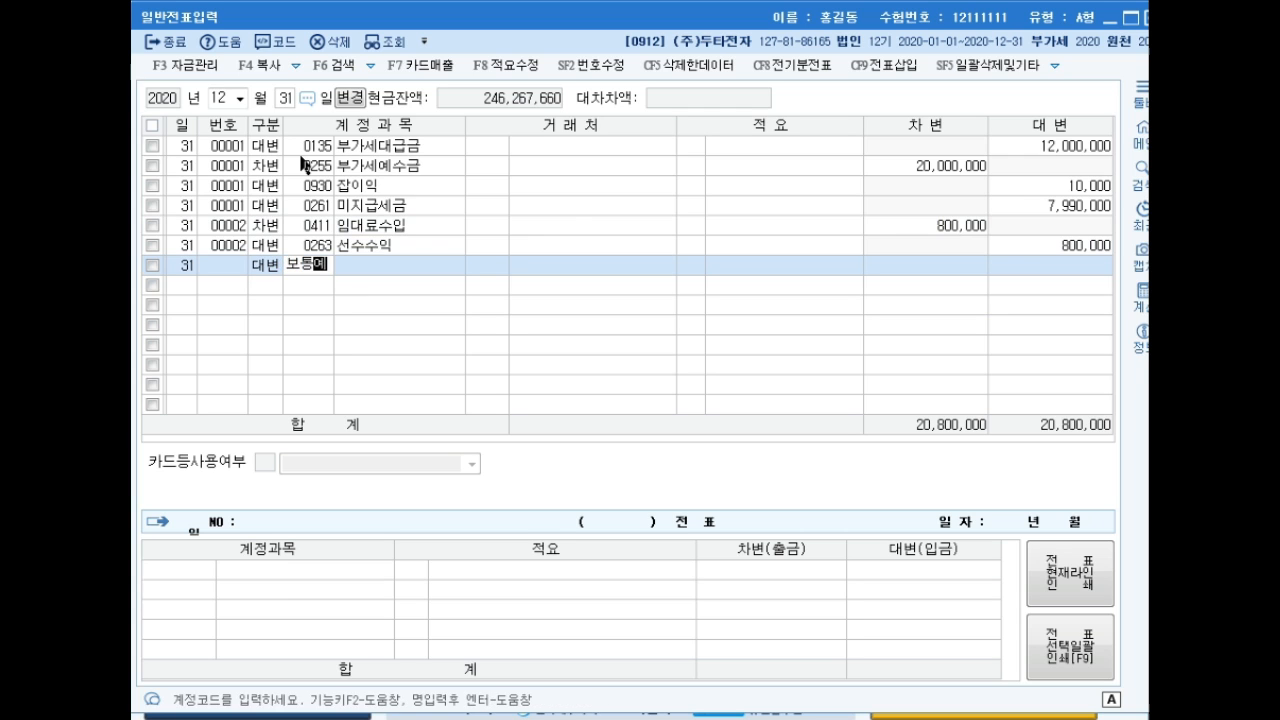
pyautogui.press('Return')
pyautogui.press('Return')
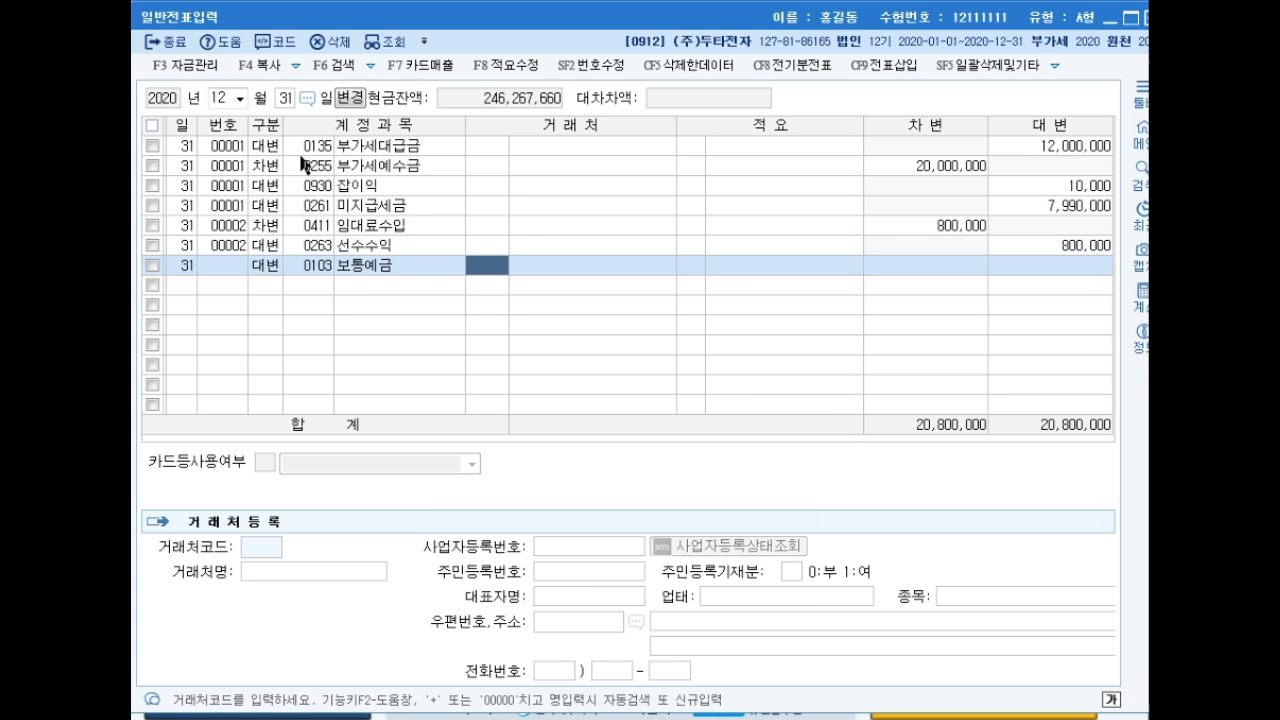
pyautogui.press('Return')
pyautogui.press('Return')
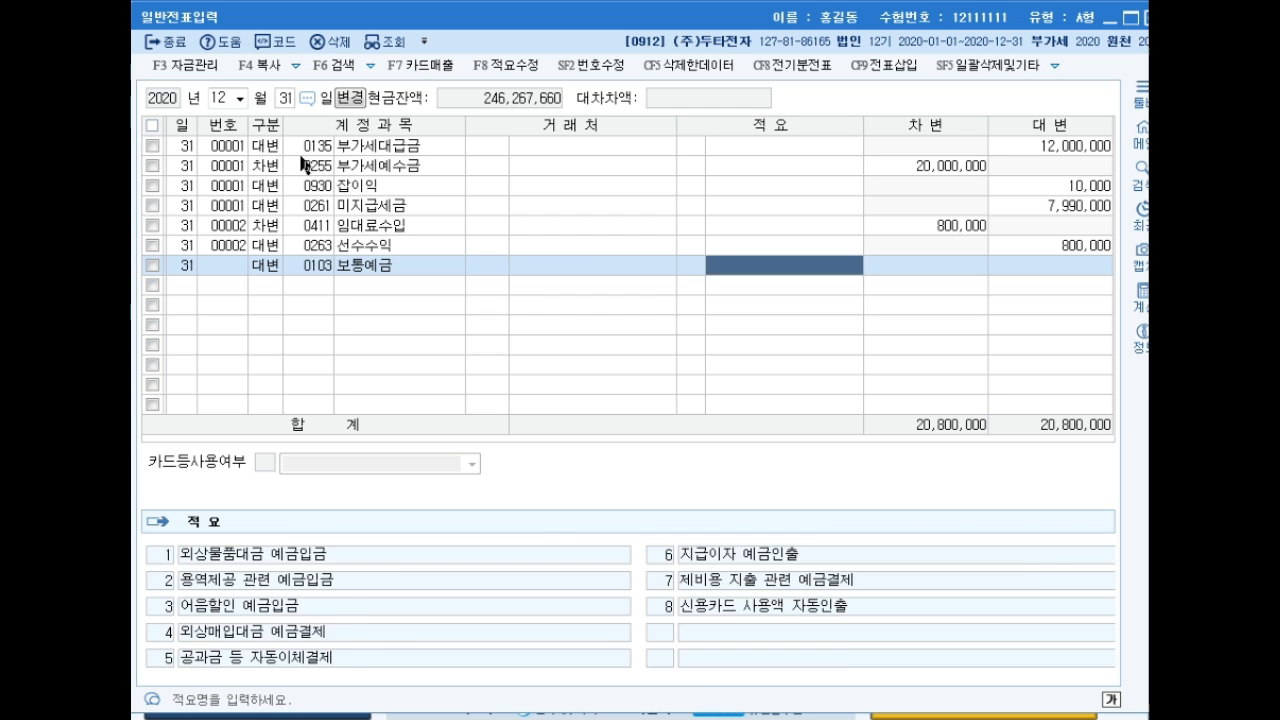
pyautogui.press('Return')
pyautogui.write('5500000')
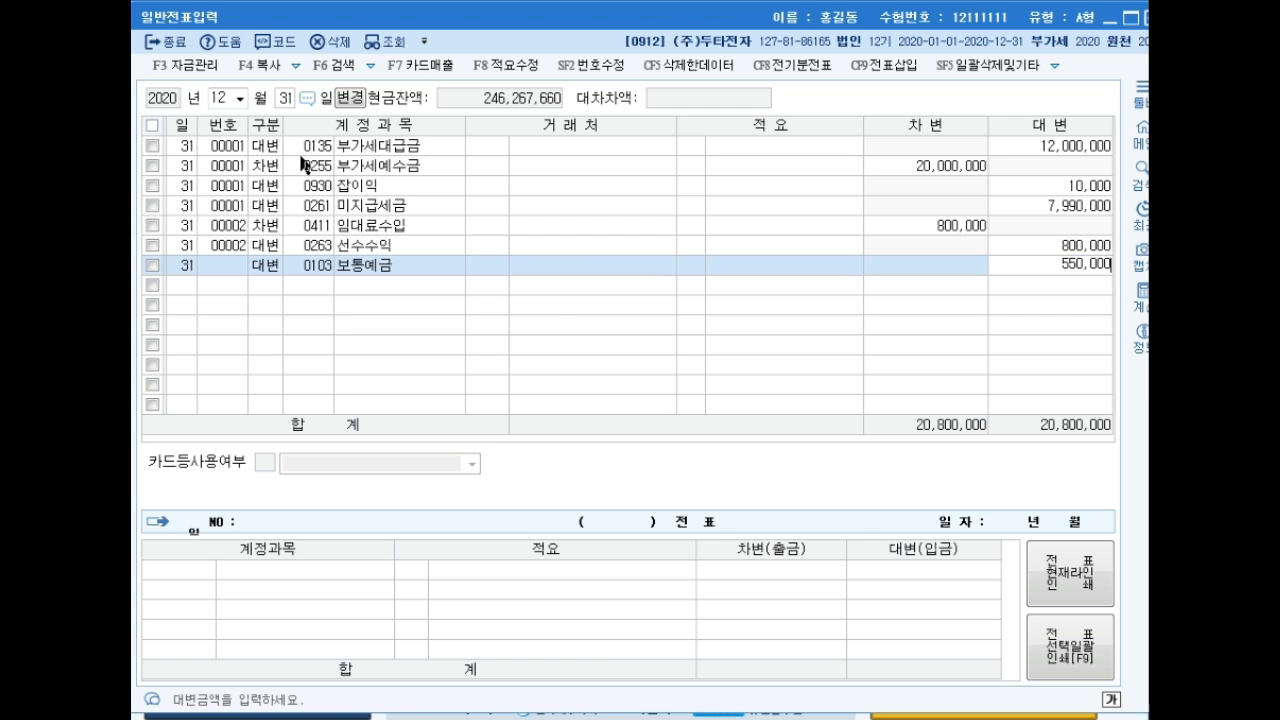
pyautogui.press('Return')
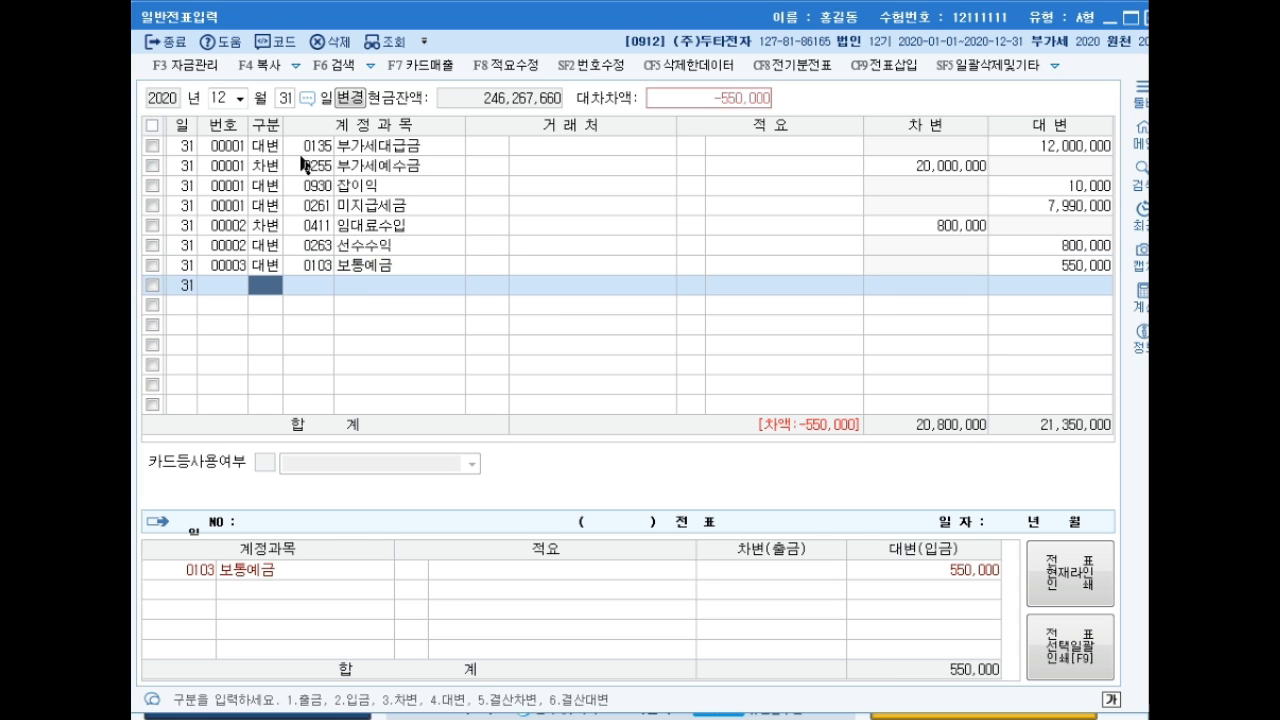
# - Add a 차변 line to the 보통예금 entry for account 0313 사채할증발행차금 with amount 215,300 and no 거래처
pyautogui.write('3')
pyautogui.press('Return')
pyautogui.write('사채')
pyautogui.press('Return')
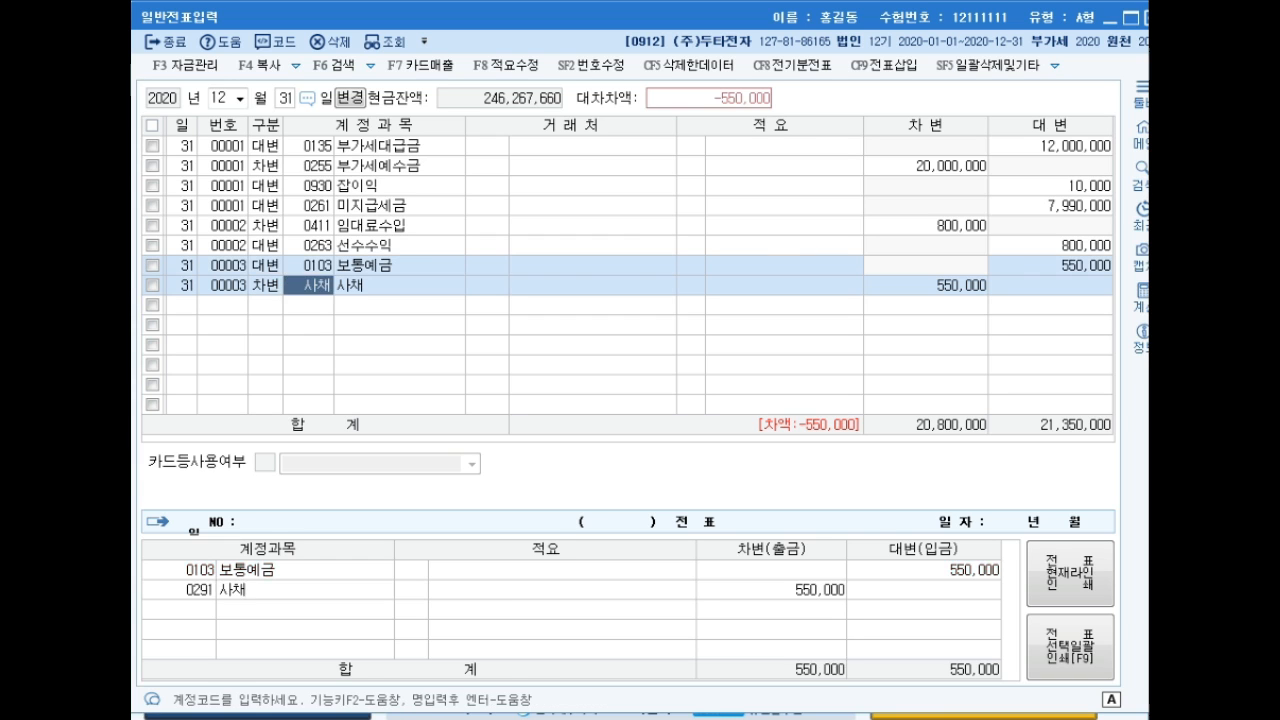
pyautogui.press('Left')
pyautogui.write('쇌')
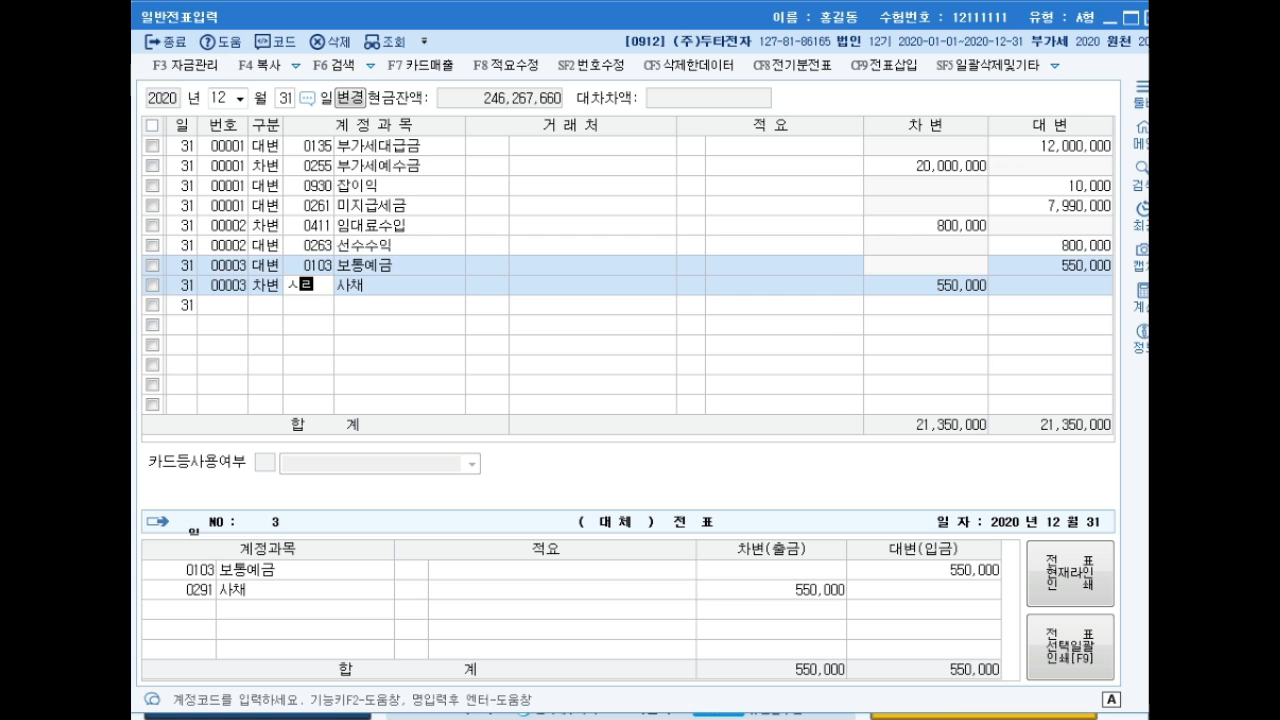
pyautogui.write('채할')
pyautogui.press('Return')
pyautogui.press('Down')
pyautogui.press('Return')
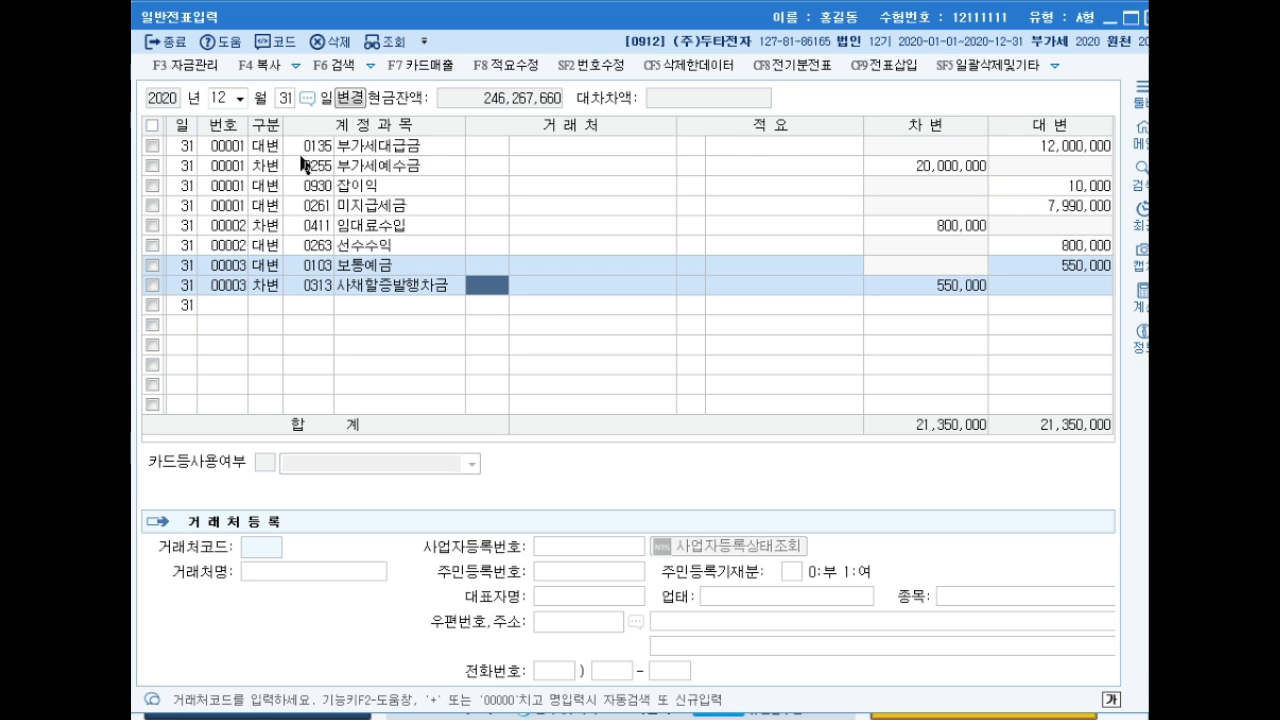
pyautogui.press('Return')
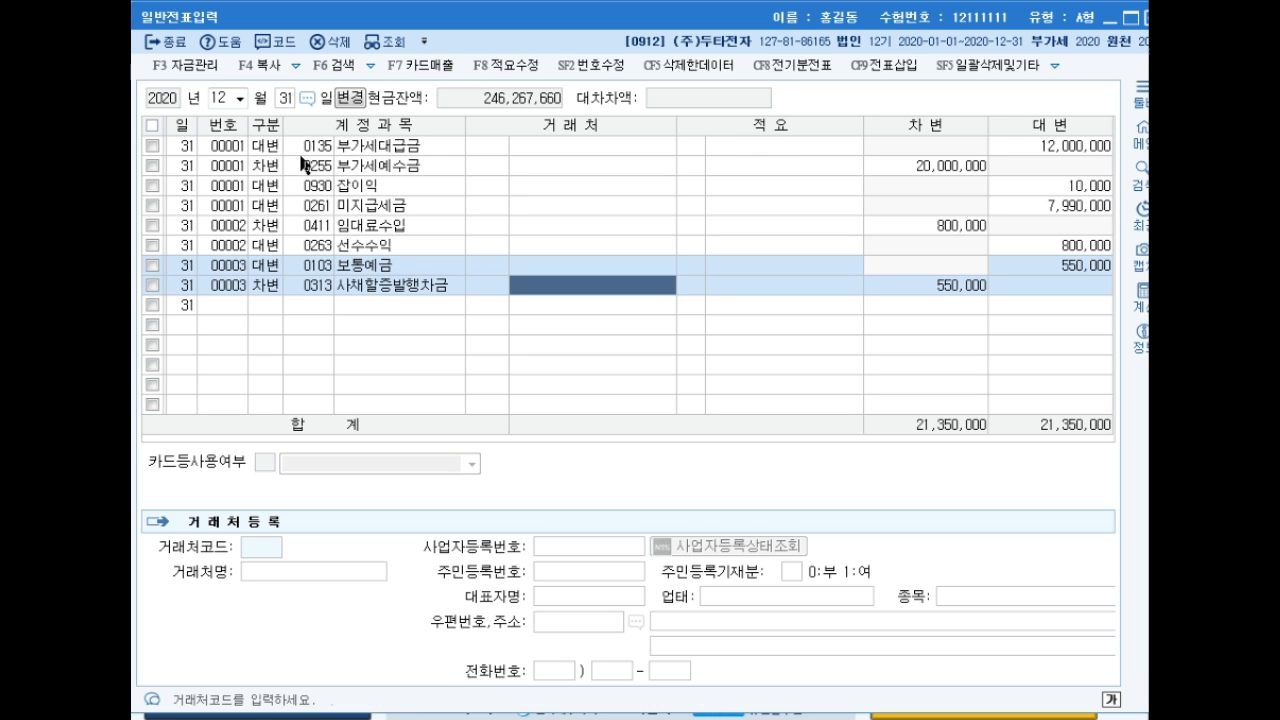
pyautogui.press('Return')
pyautogui.press('Return')
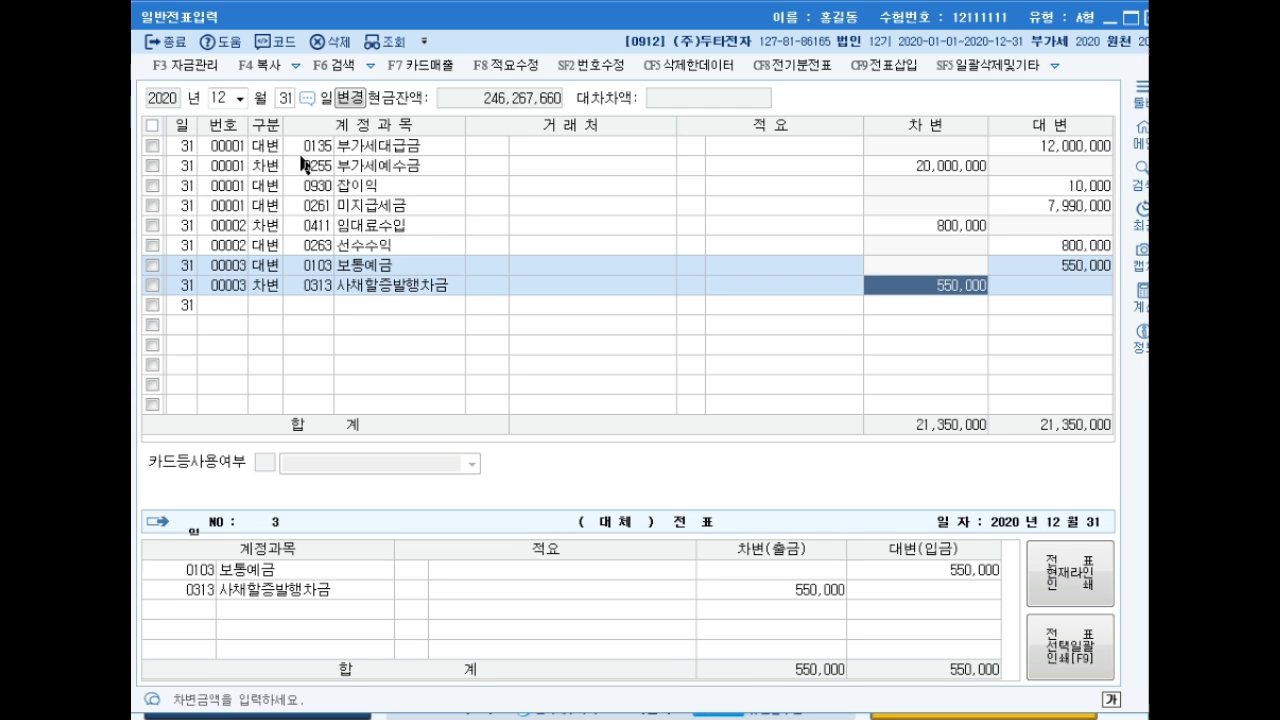
pyautogui.write('215300')
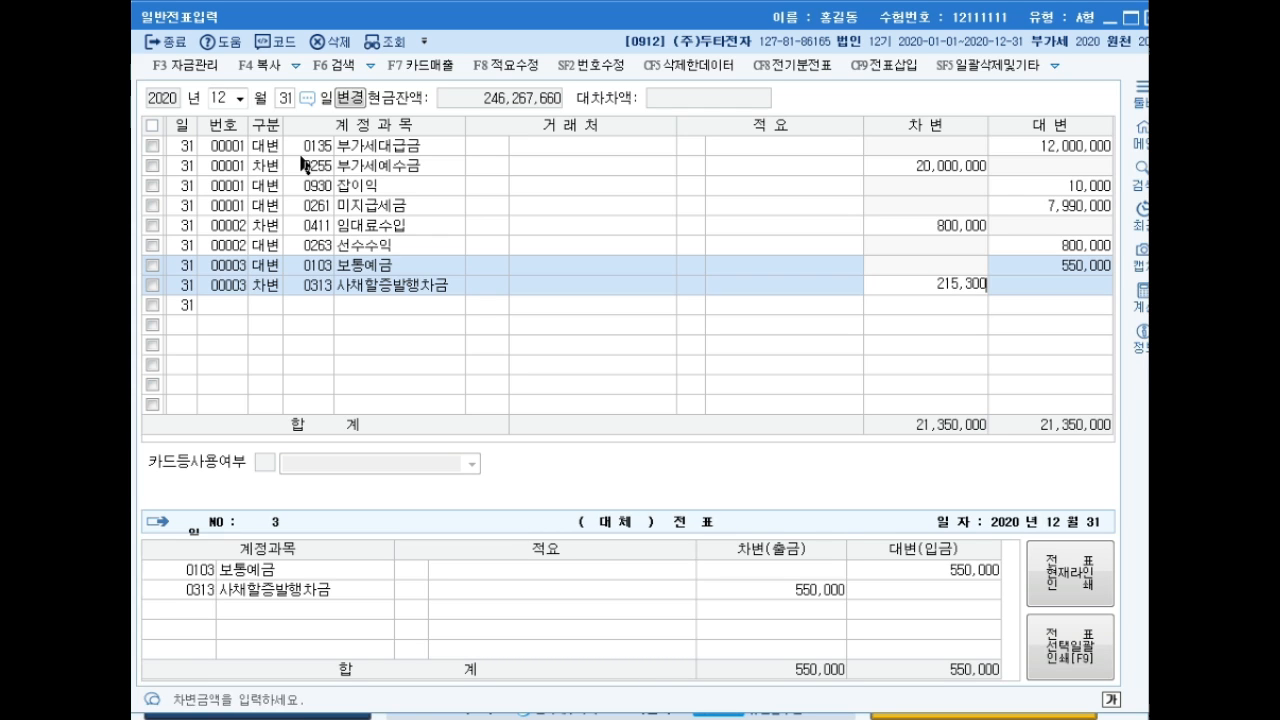
pyautogui.press('Return')
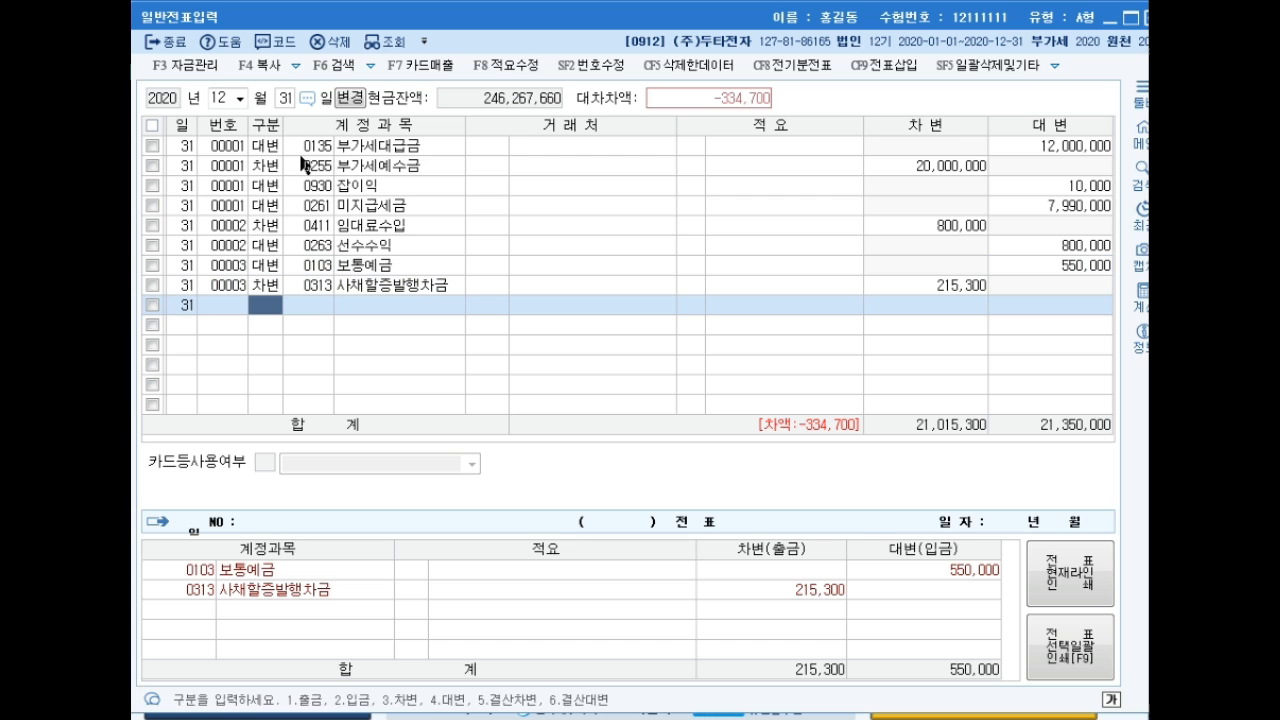
# - Complete the 보통예금 entry with a 차변 line for account 0951 이자비용, accepting the balancing amount of 334,700
pyautogui.write('3')
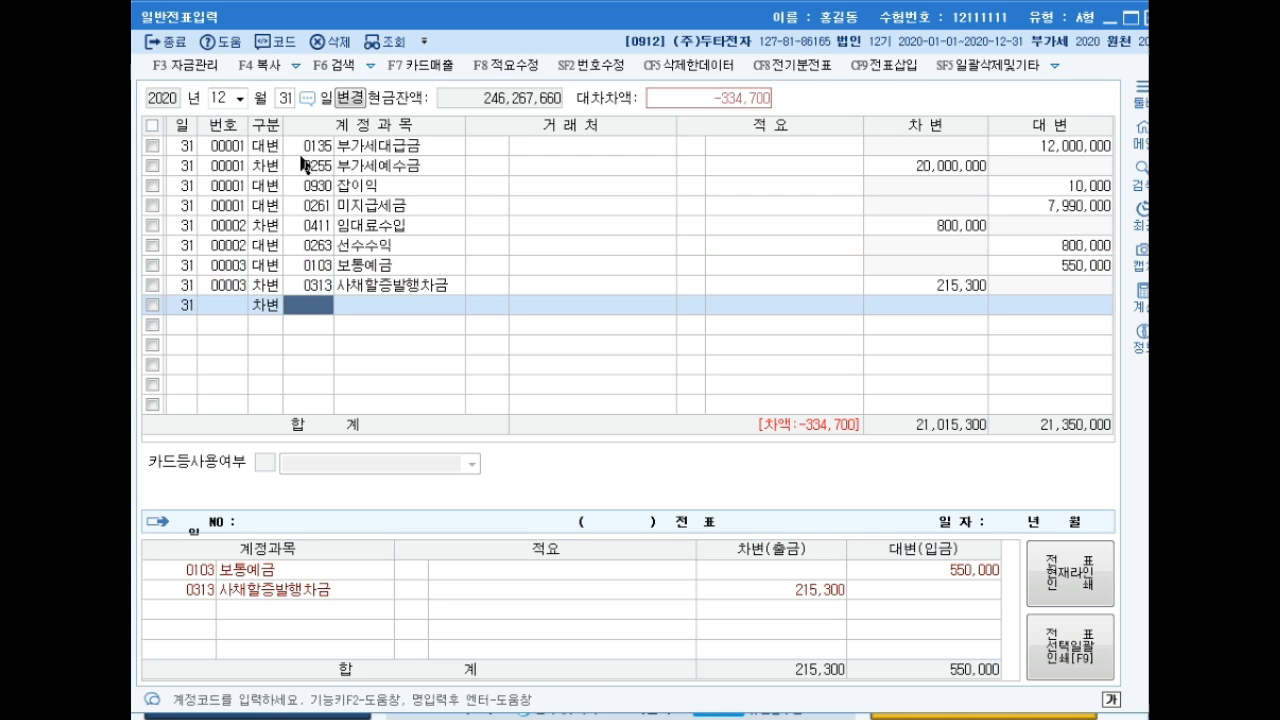
pyautogui.write('이자비')
pyautogui.press('Return')
pyautogui.press('Return')
pyautogui.press('Return')
pyautogui.press('Return')
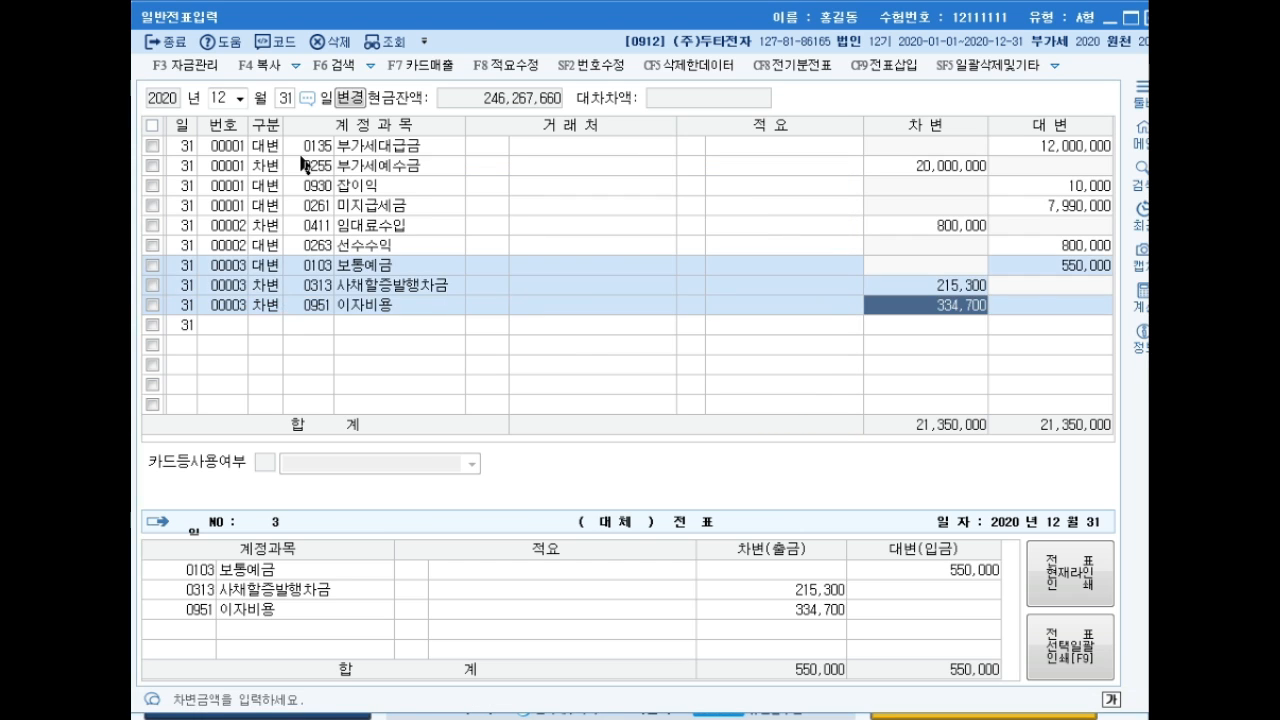
pyautogui.press('Return')
pyautogui.press('Up')
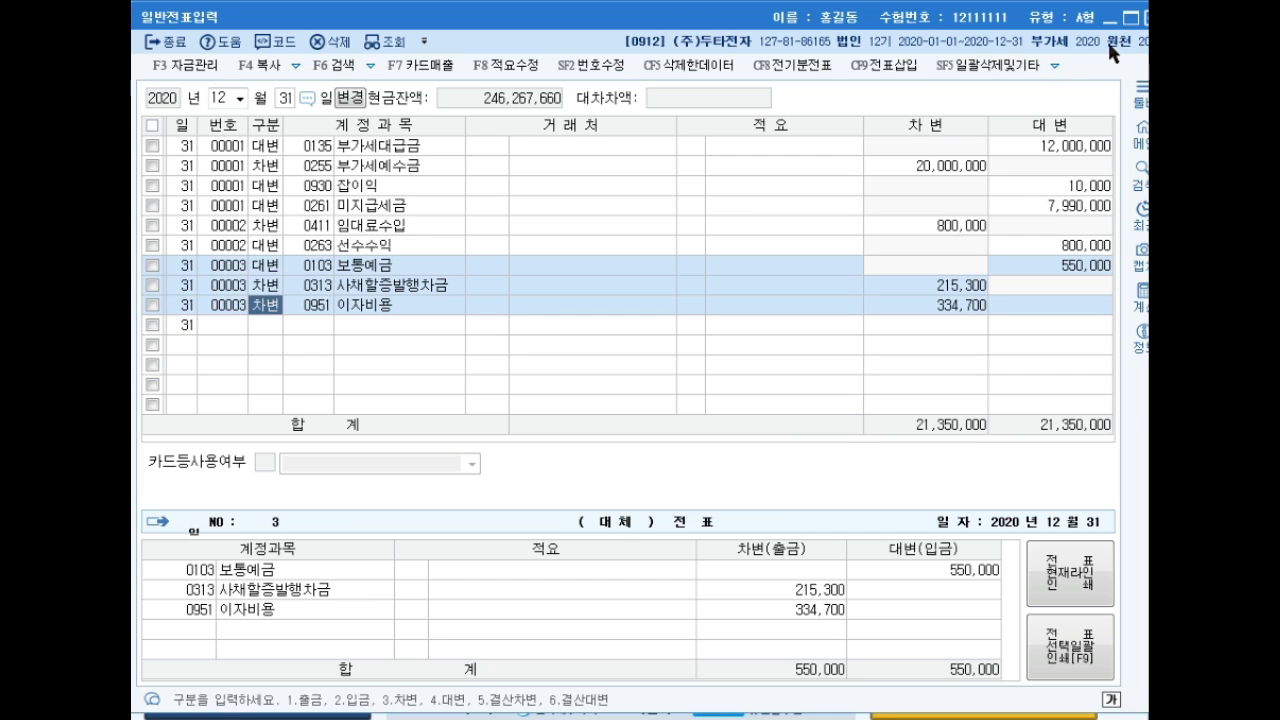
# - Close 일반전표입력 and open 결산자료입력 in the accounting module
pyautogui.click(1143, 17)
pyautogui.click(926, 155)
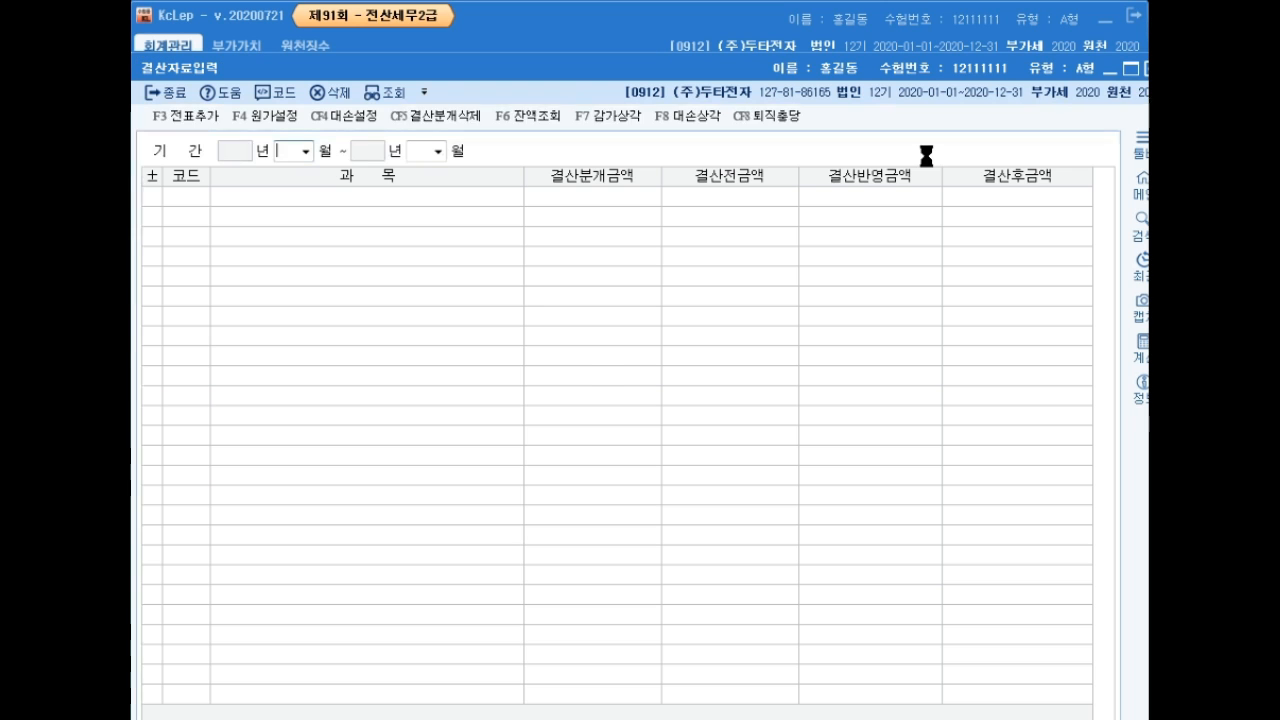
# - Set the closing period to January–December 2020 and enter 50,000,000 as the 결산반영금액 for manufacturing 퇴직급여(전입액), code 0508
pyautogui.write('01')
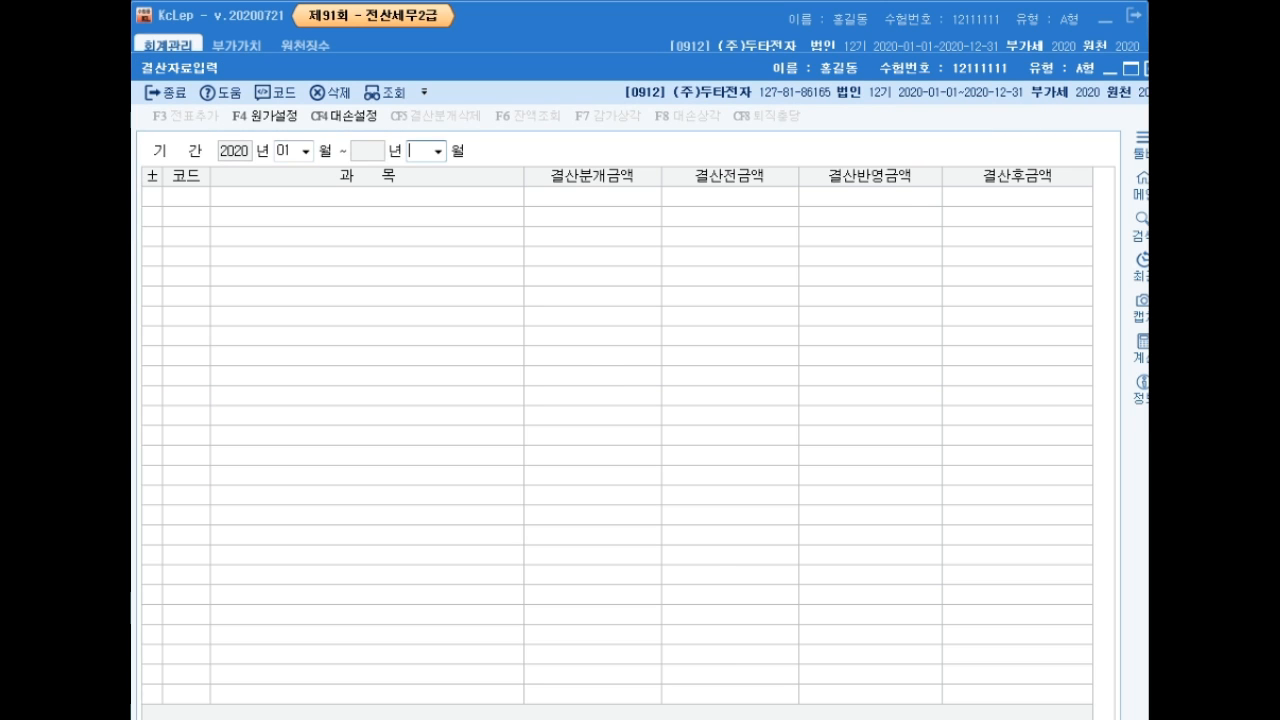
pyautogui.write('12')
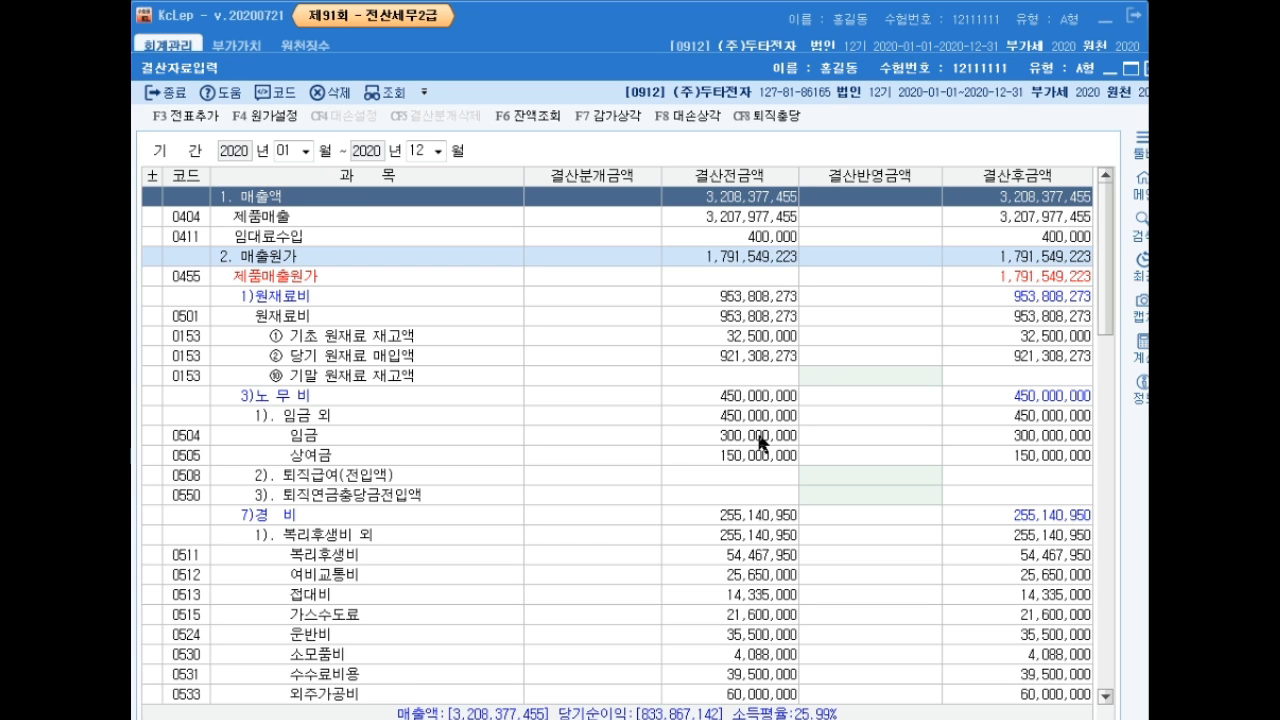
pyautogui.moveTo(1106, 286); pyautogui.dragTo(1113, 316)
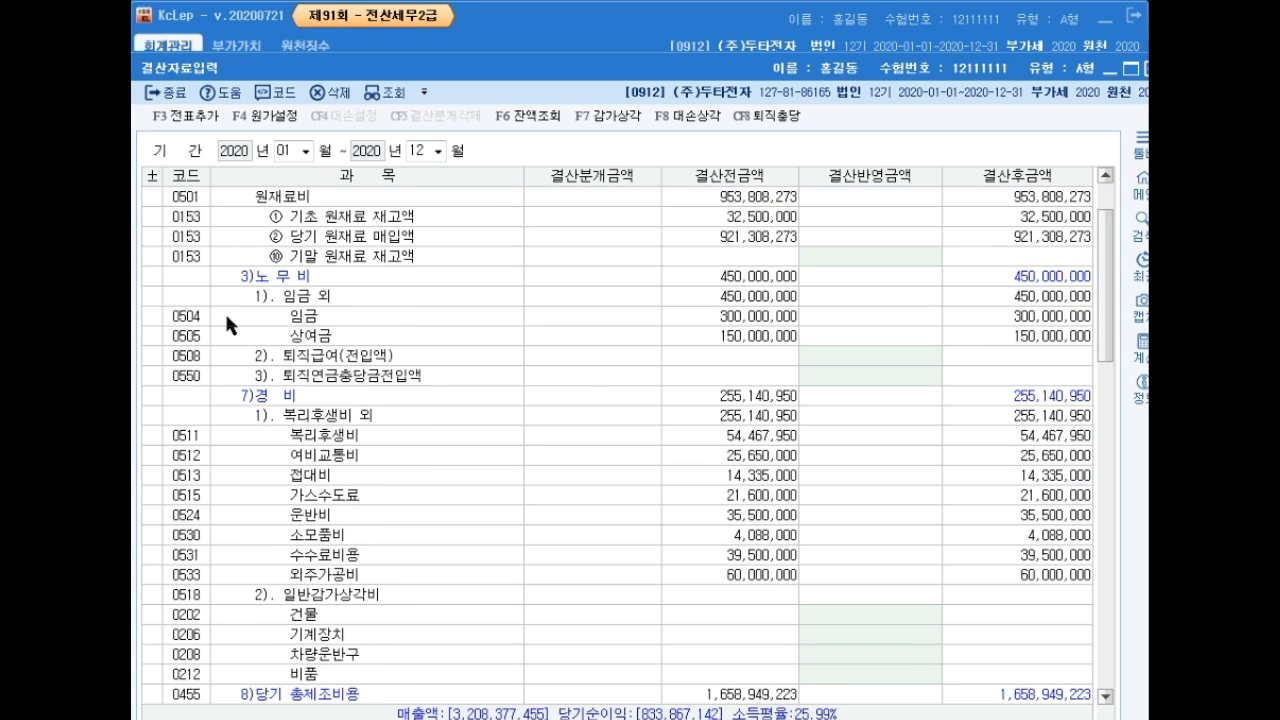
pyautogui.click(258, 279)
pyautogui.click(279, 360)
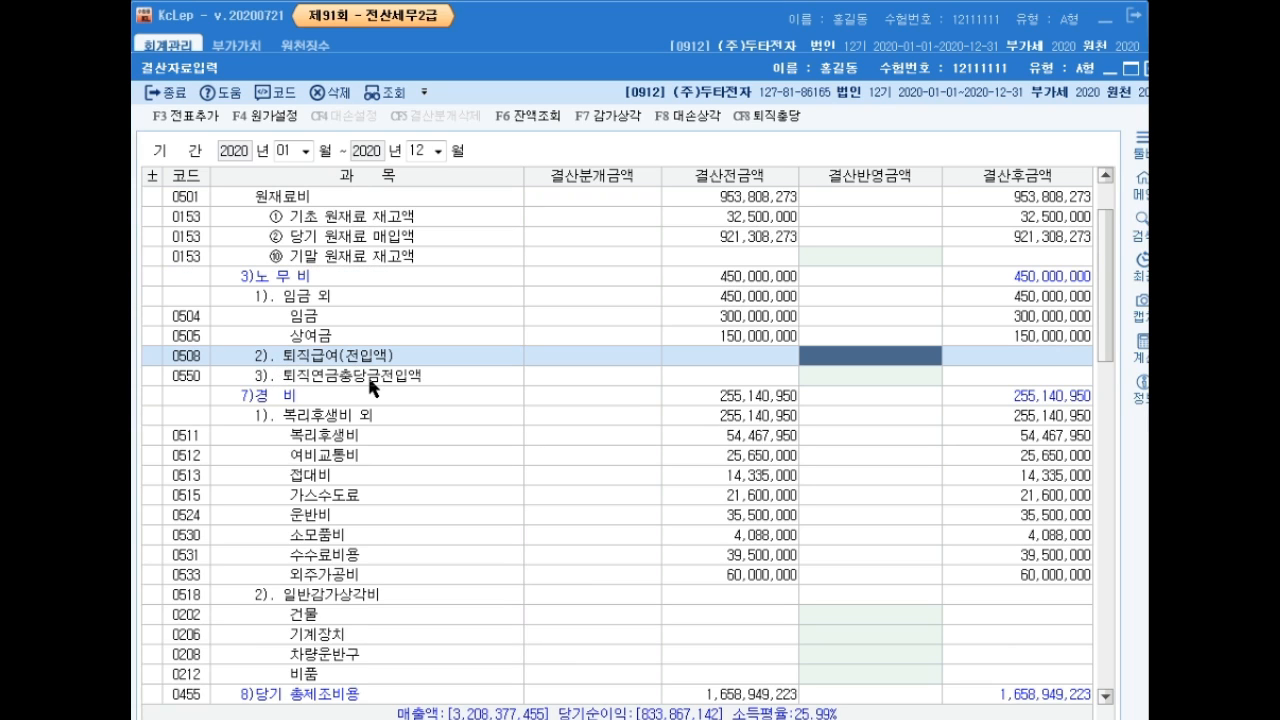
pyautogui.write('50000000')
pyautogui.press('Return')
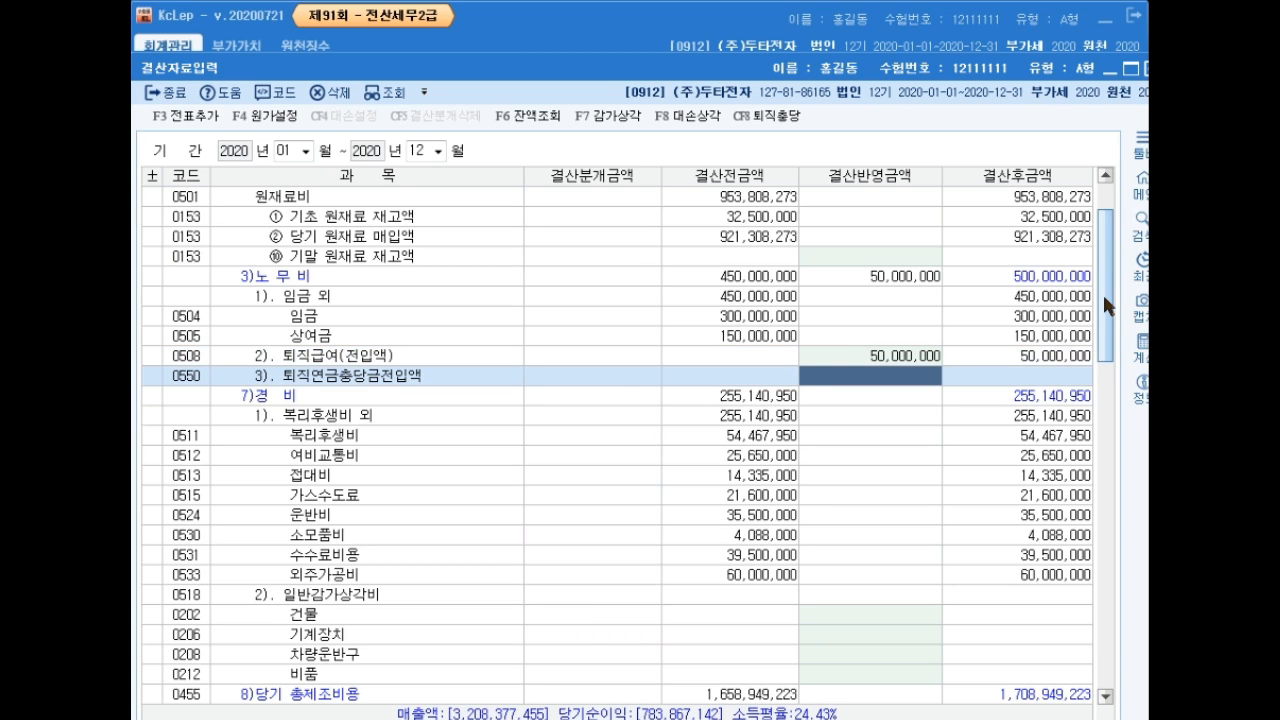
# - Enter 35,000,000 as the 결산반영금액 for 퇴직급여(전입액), code 0806, under 판매비와 일반관리비
pyautogui.scroll(-7, 1106, 305)
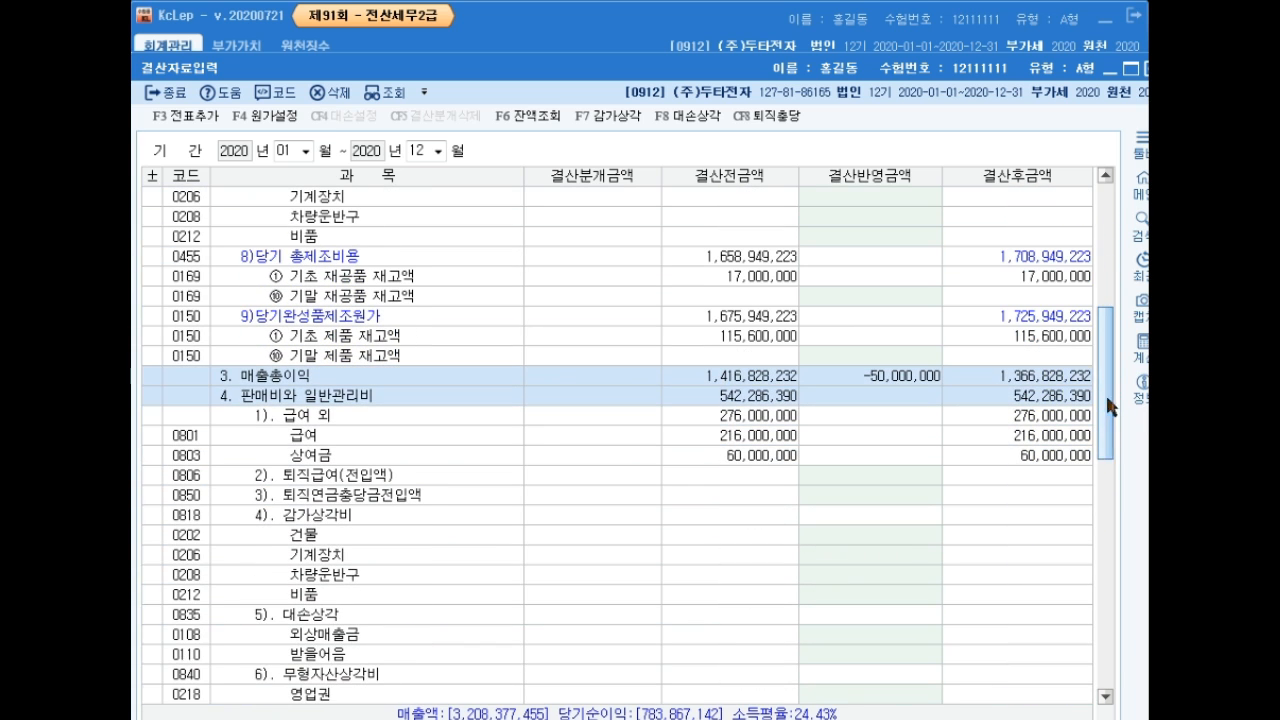
pyautogui.click(276, 479)
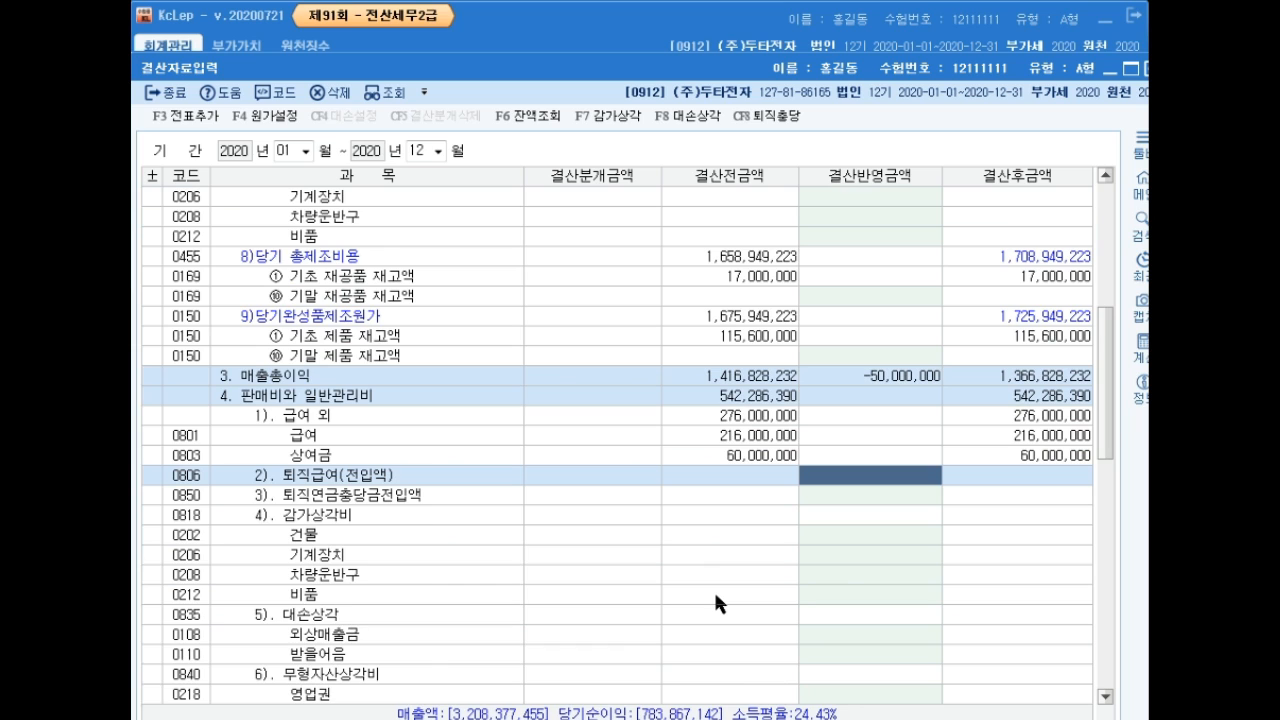
pyautogui.write('35000000')
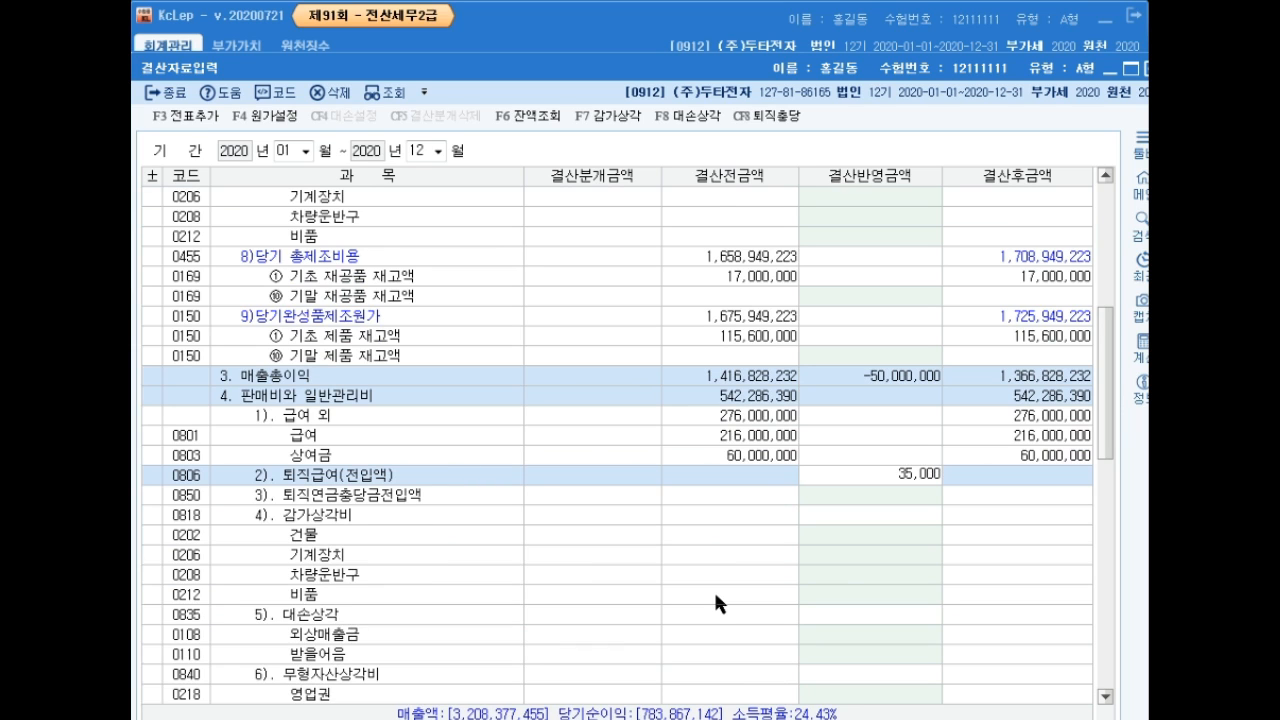
pyautogui.press('Return')
pyautogui.press('Return')
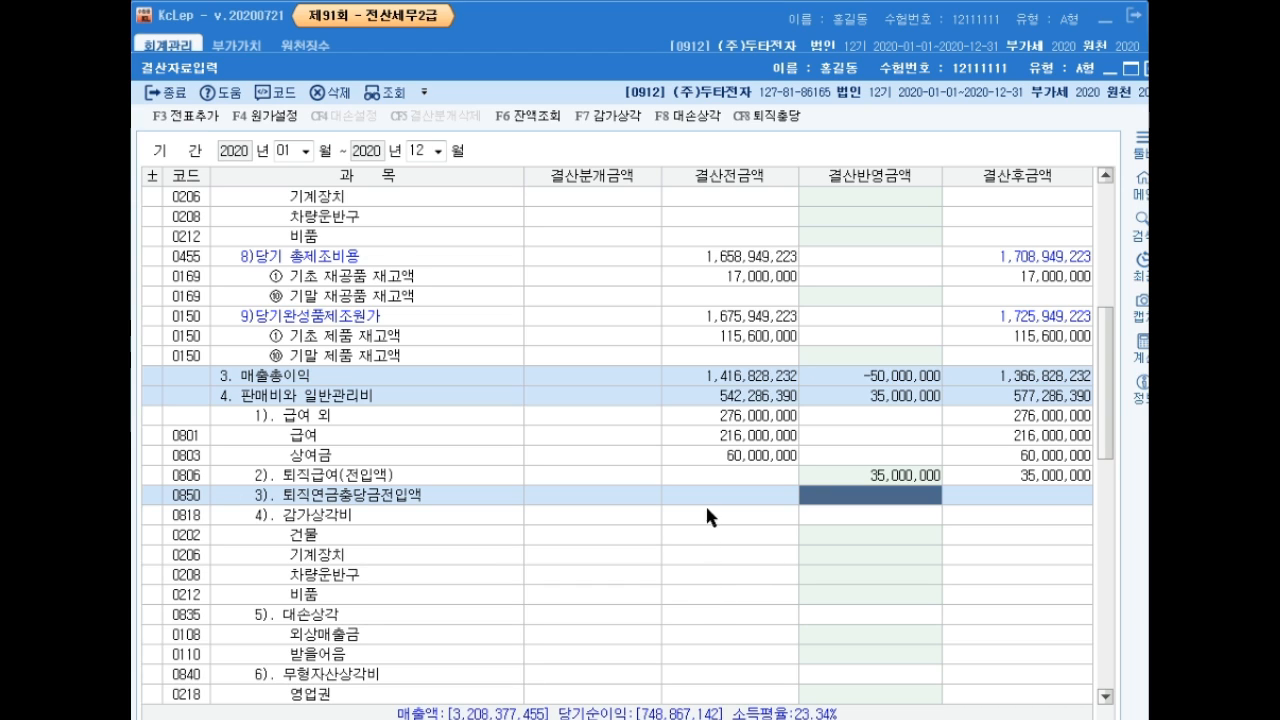
# - Open the 대손상각 calculation and set 대손율 to 3.00%
pyautogui.click(687, 117)
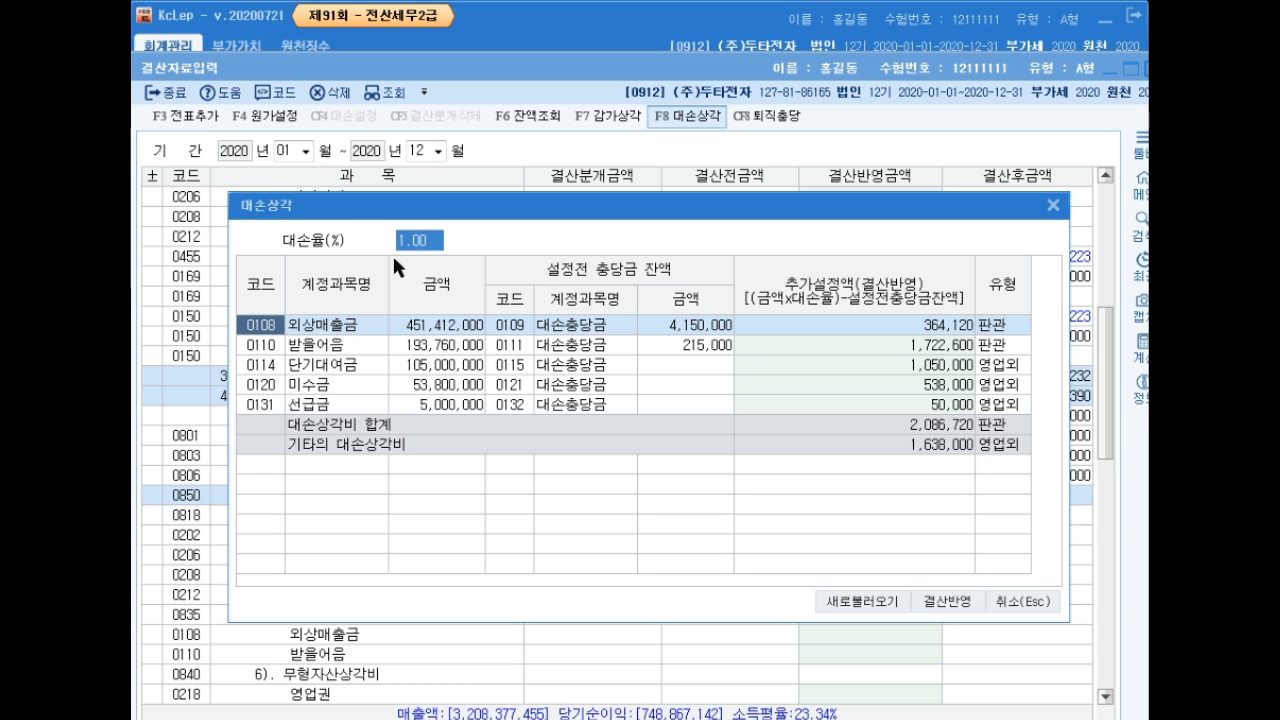
pyautogui.write('2')
pyautogui.press('Return')
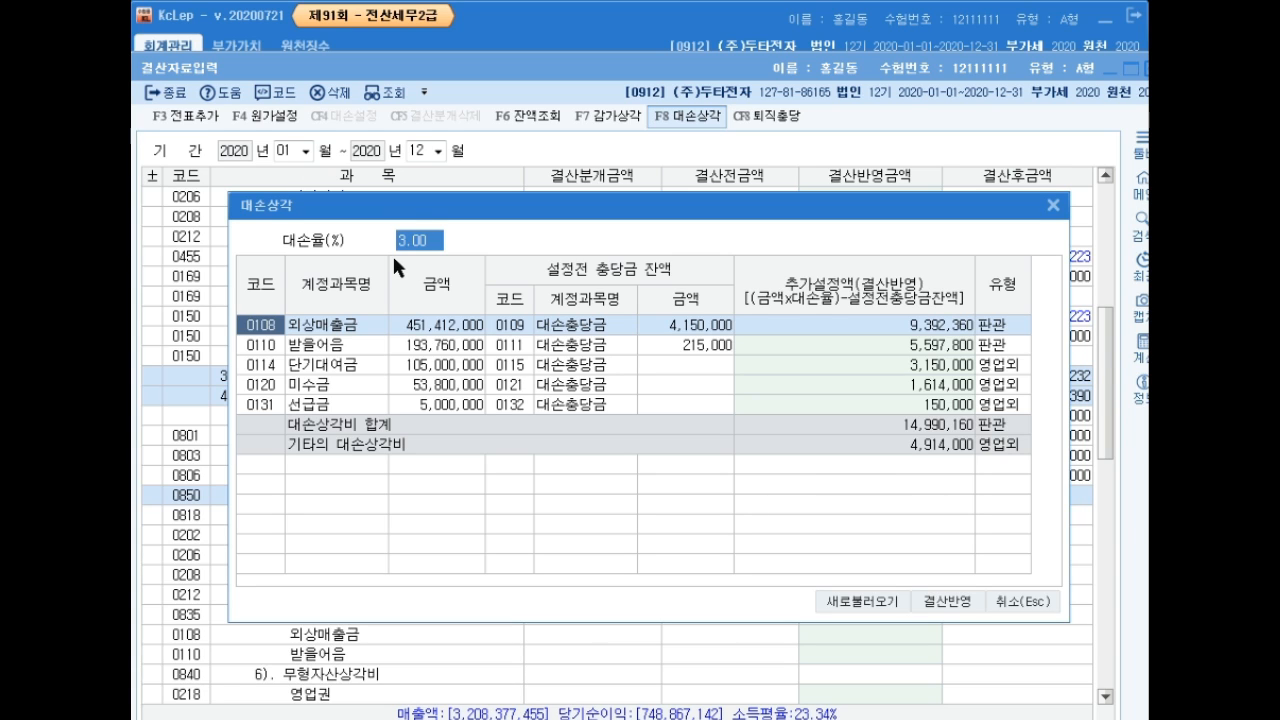
# - Clear the 추가설정액 for 받을어음, 단기대여금 and 선급금, keeping 외상매출금 and 미수금, and apply the 대손상각 amounts to the closing data
pyautogui.click(862, 348)
pyautogui.press('Delete')
pyautogui.press('Return')
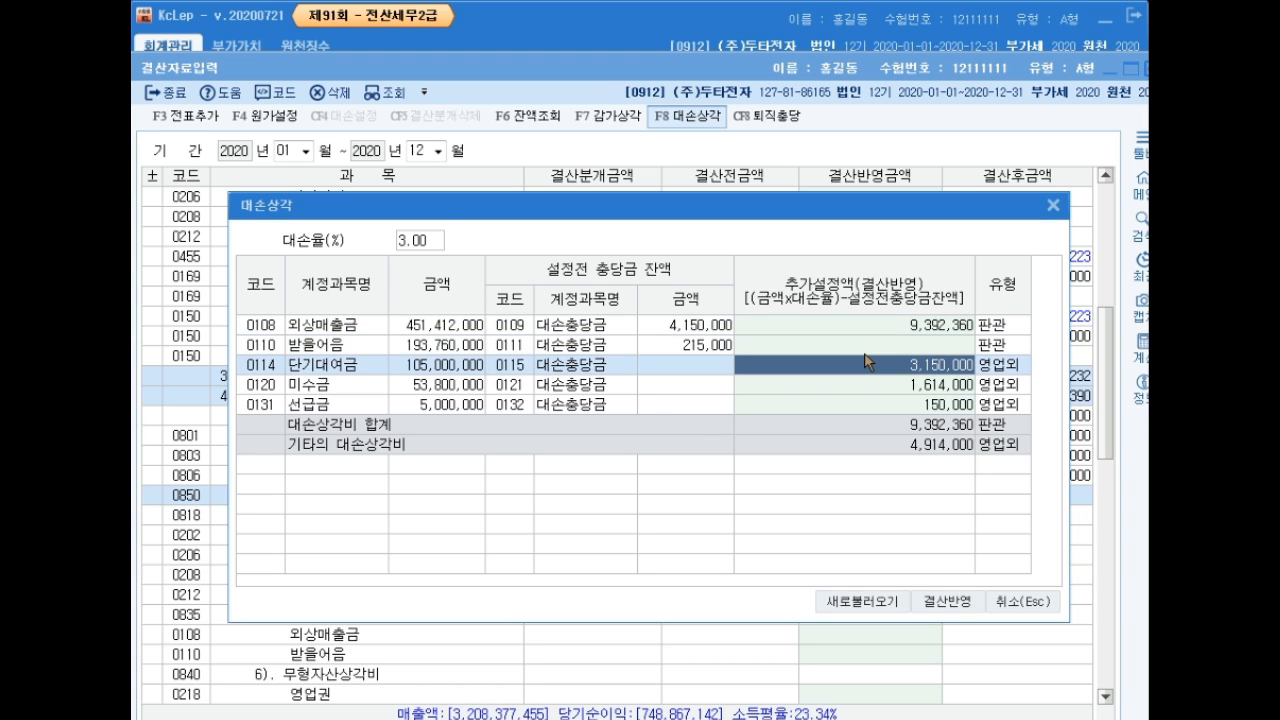
pyautogui.press('Delete')
pyautogui.press('Return')
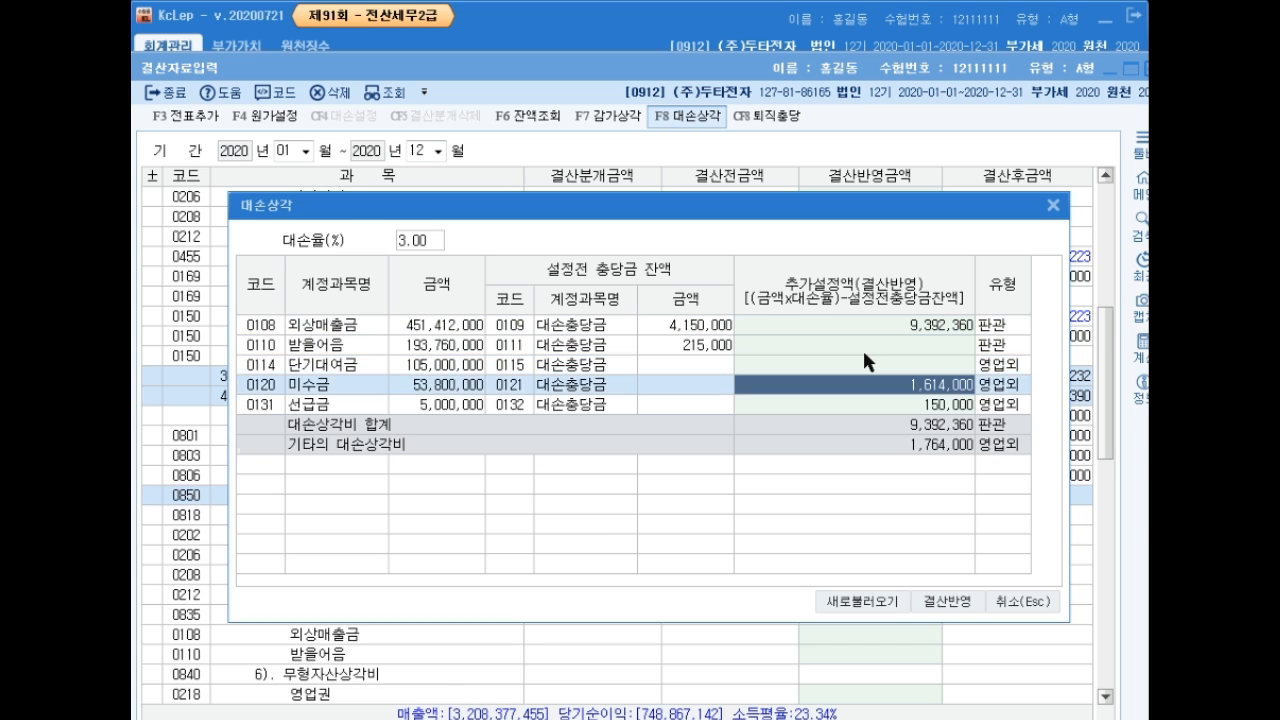
pyautogui.press('Return')
pyautogui.press('Delete')
pyautogui.press('Return')
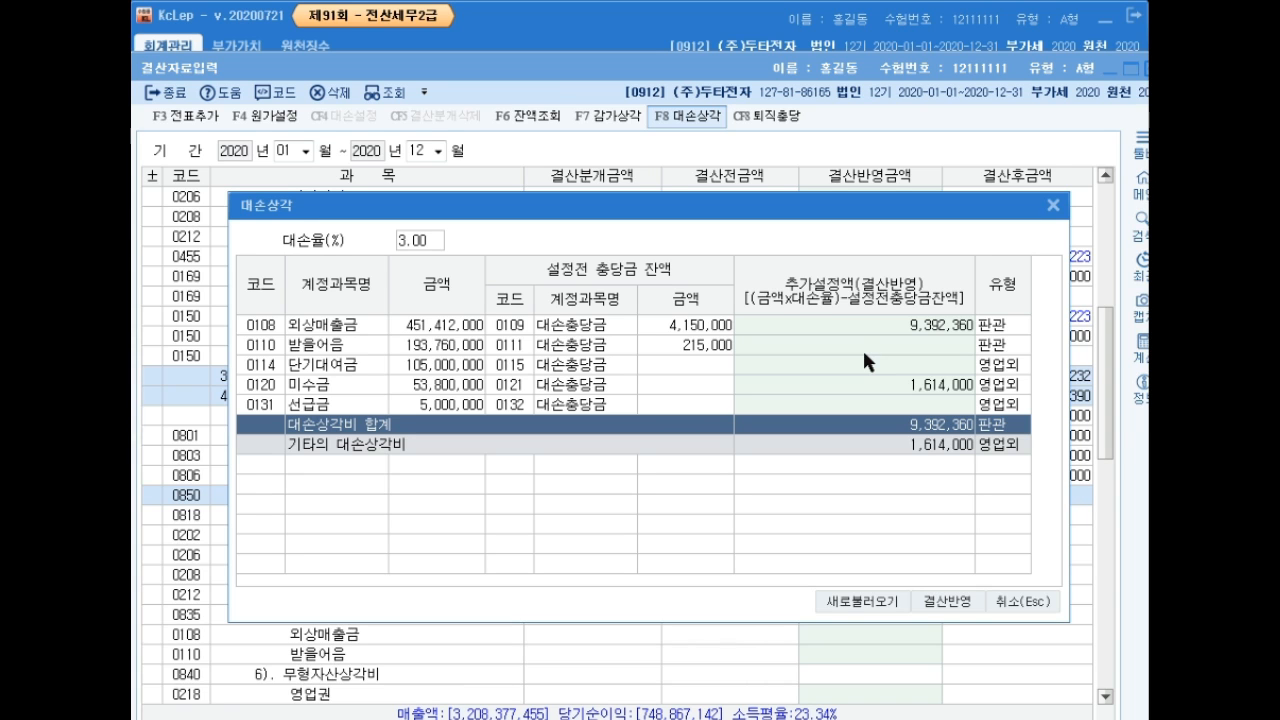
pyautogui.click(940, 603)
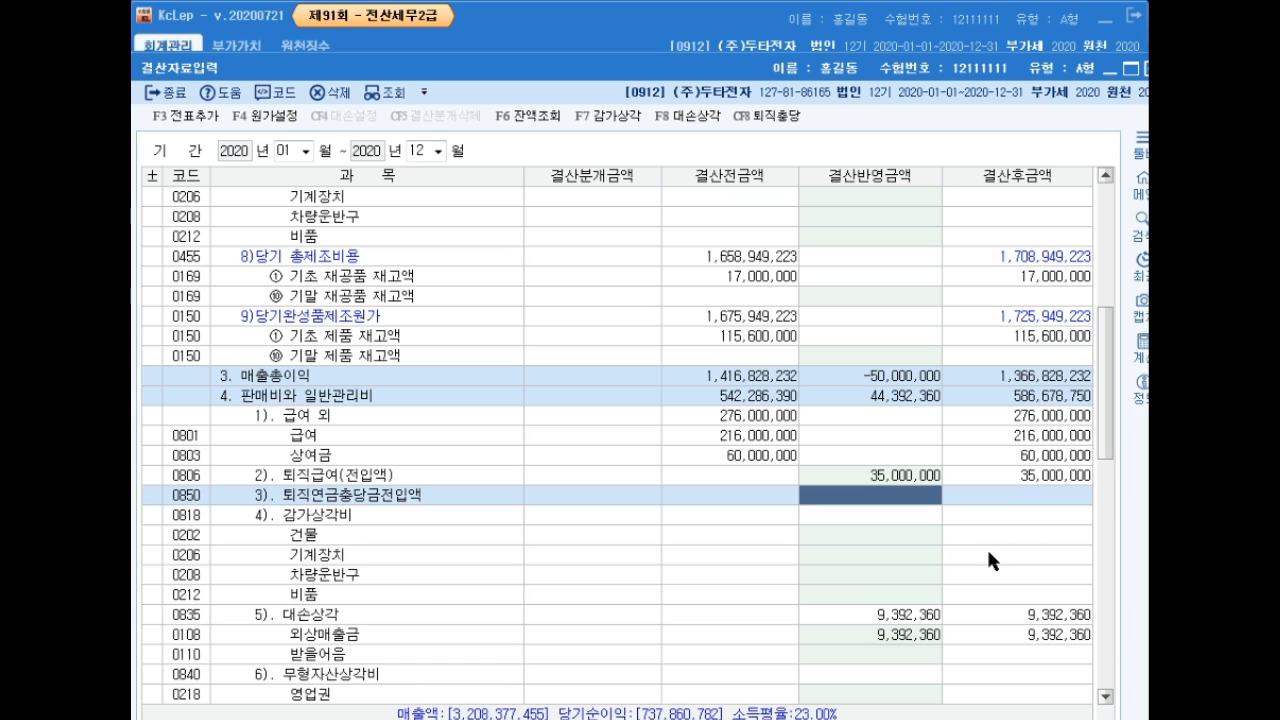
# - Add the closing entries from 결산자료입력 to 일반전표 and accept the confirmation
pyautogui.scroll(-6, 1112, 502)
pyautogui.moveTo(1112, 502); pyautogui.dragTo(1096, 433)
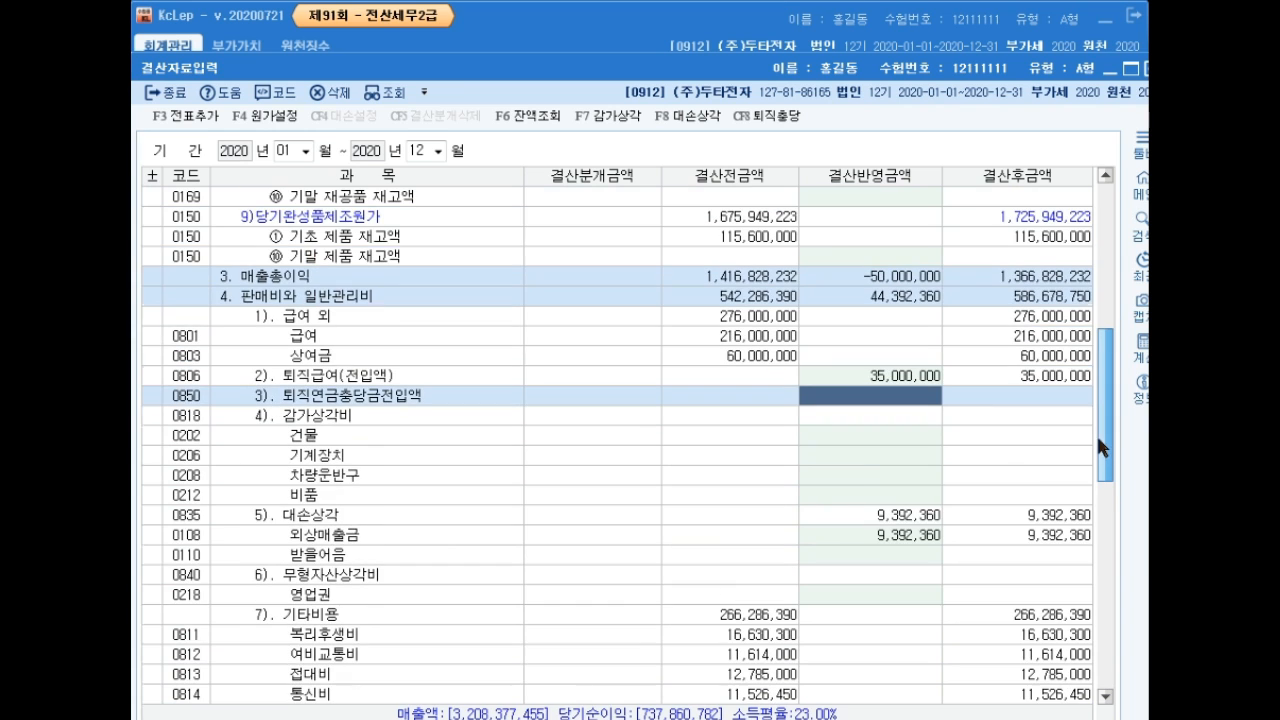
pyautogui.click(190, 117)
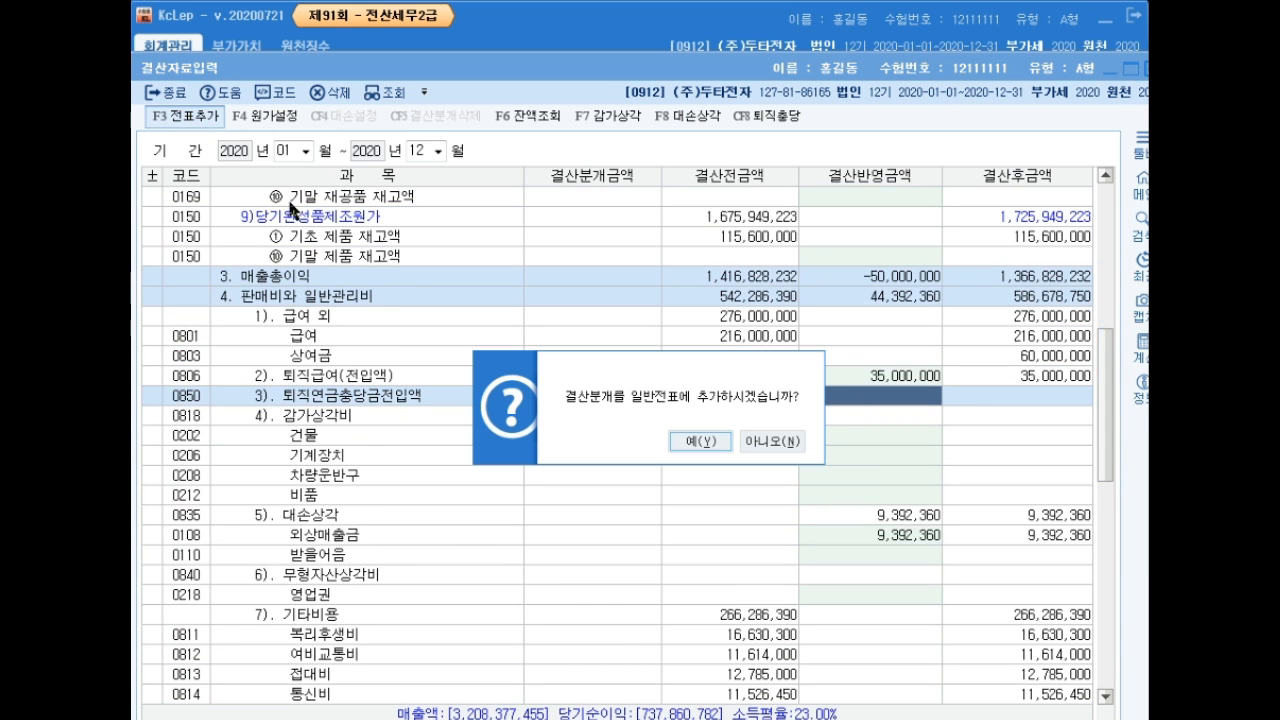
pyautogui.click(702, 441)
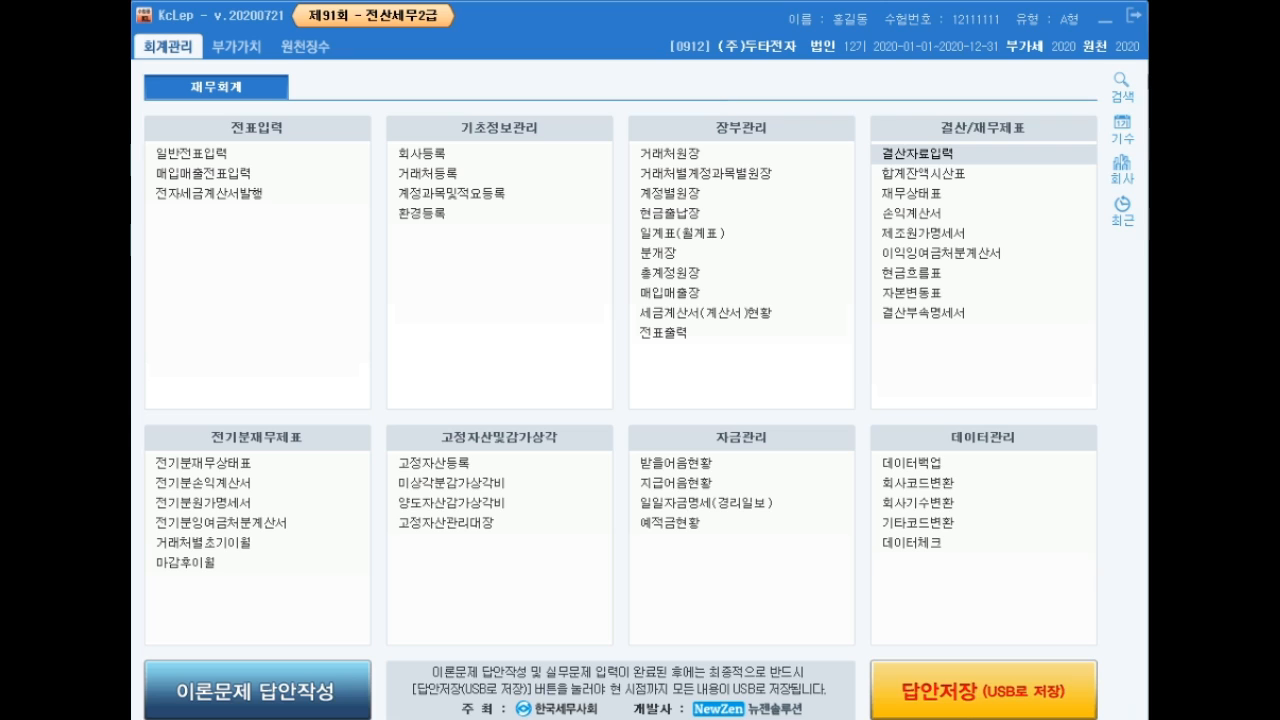
# - Close 결산자료입력 and open 급여자료입력 in the 원천징수 module
pyautogui.click(1146, 68)
pyautogui.click(310, 50)
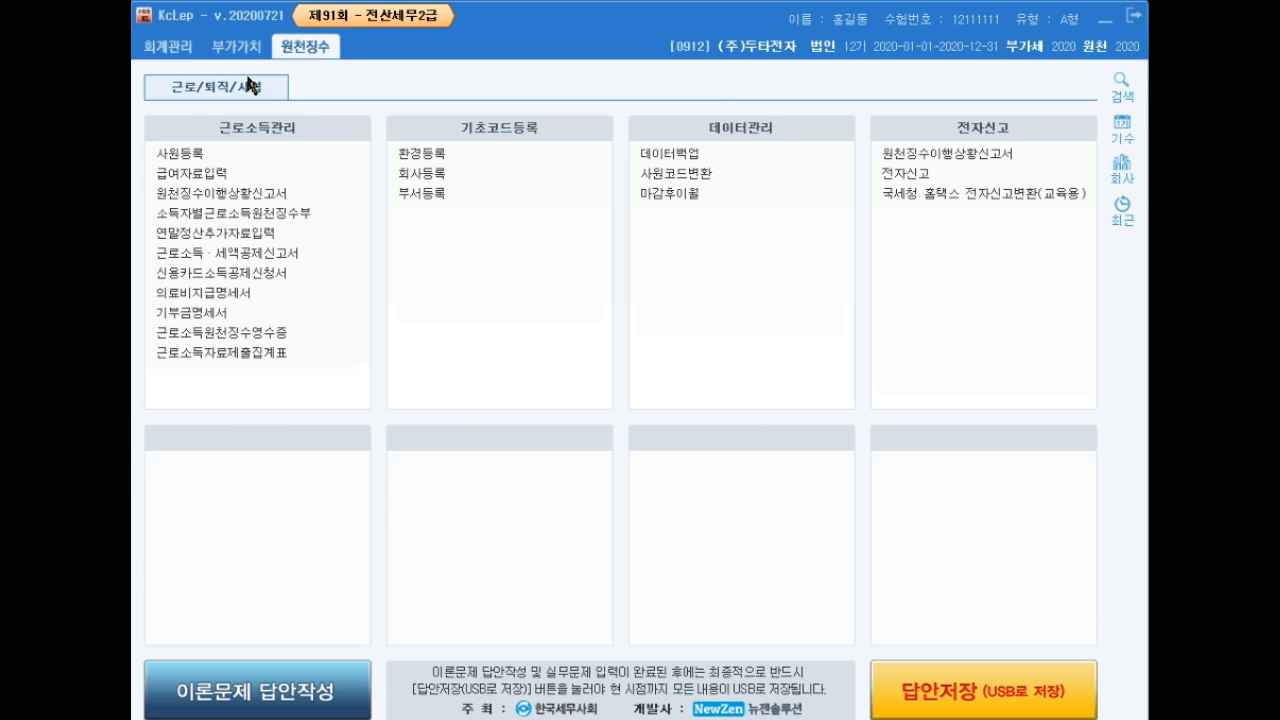
pyautogui.click(225, 175)
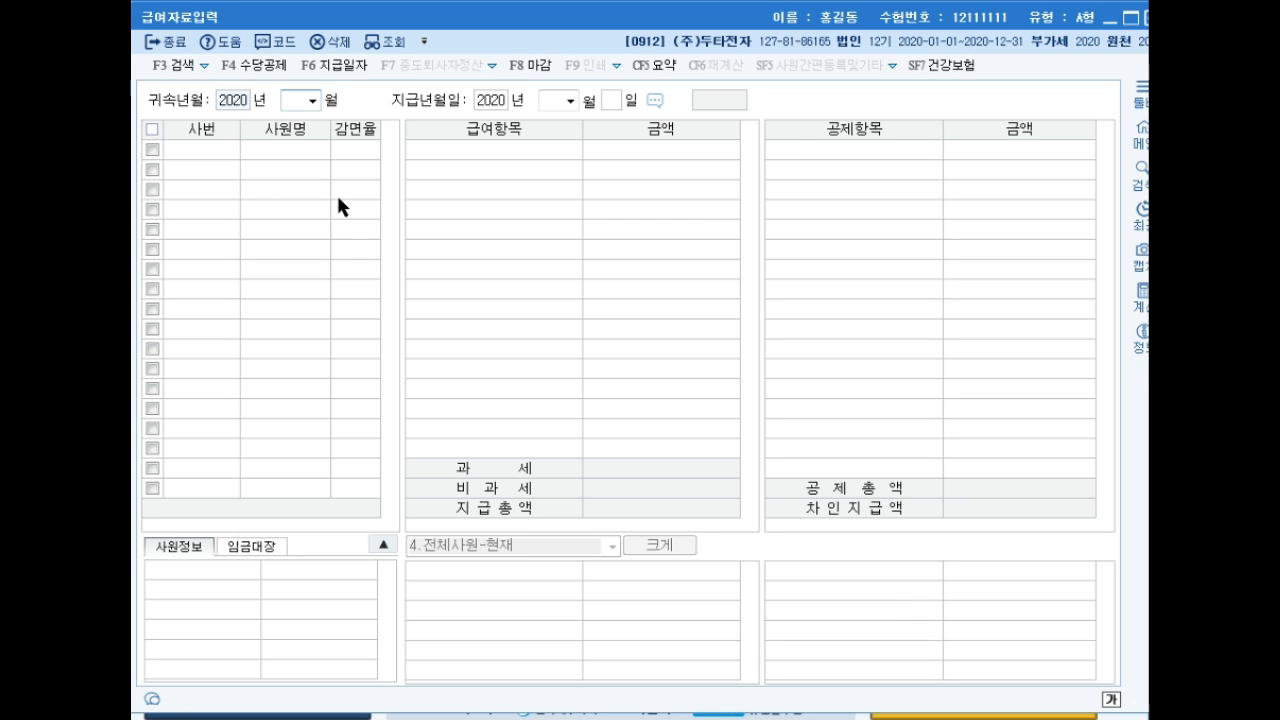
# - In 수당공제등록, set 사용여부 to 부 for 직책수당, 자가운전보조금 and 야간근로수당
pyautogui.click(272, 76)
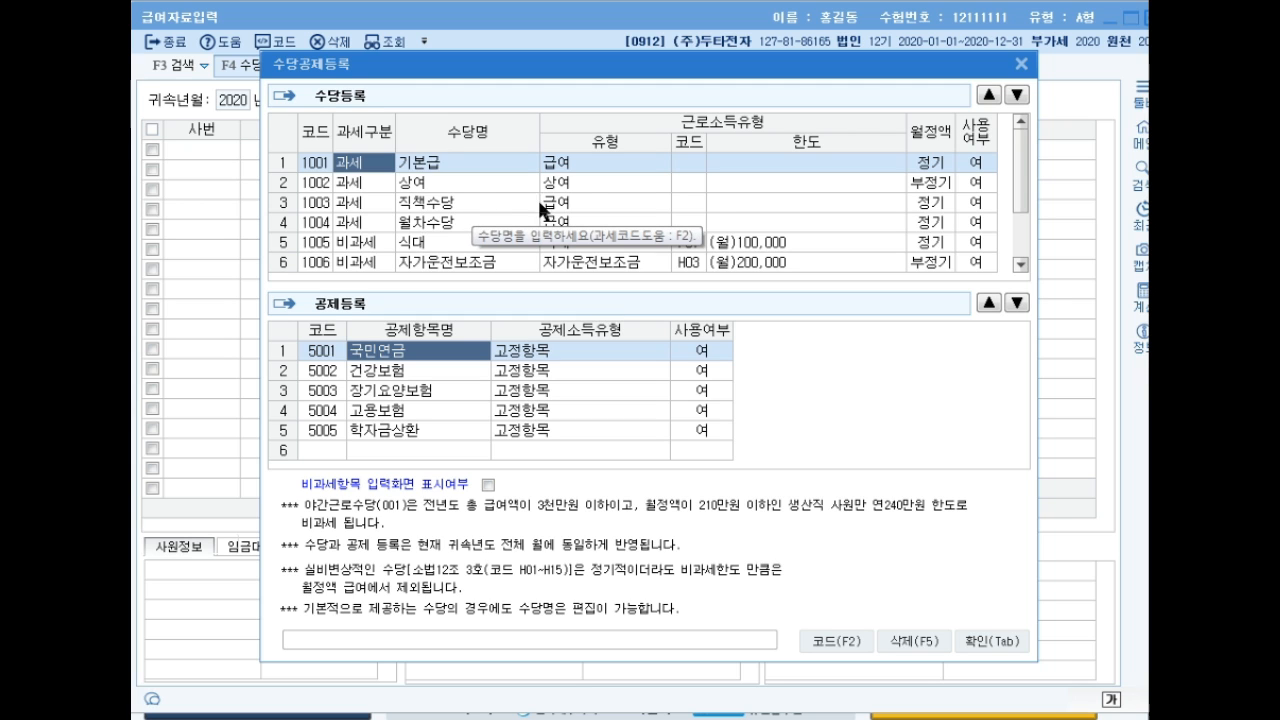
pyautogui.click(976, 204)
pyautogui.click(912, 202)
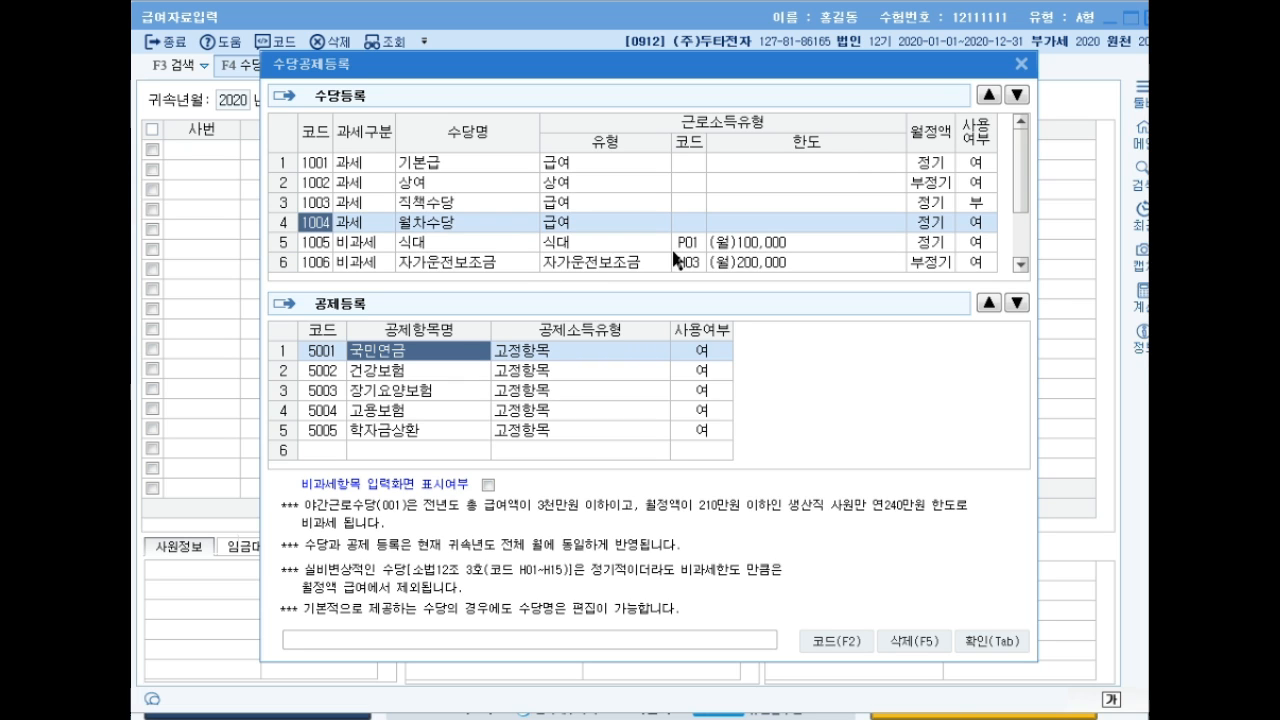
pyautogui.click(492, 250)
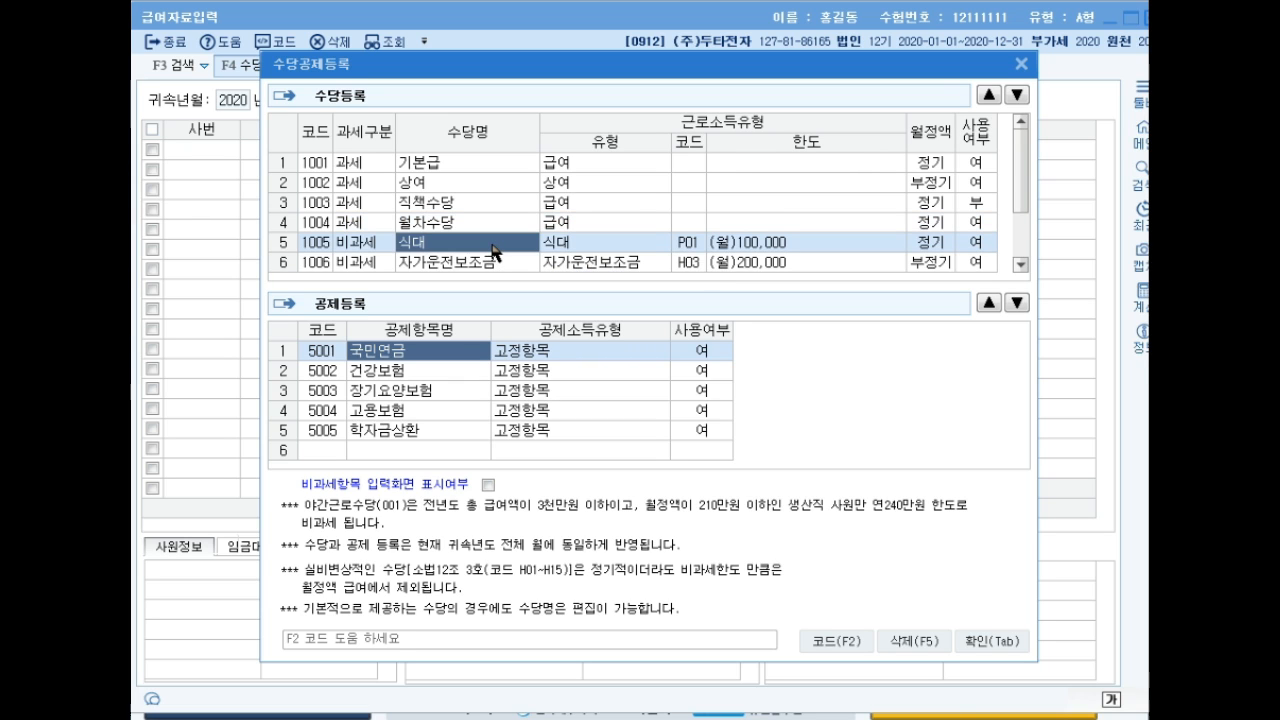
pyautogui.scroll(-1, 492, 250)
pyautogui.click(980, 228)
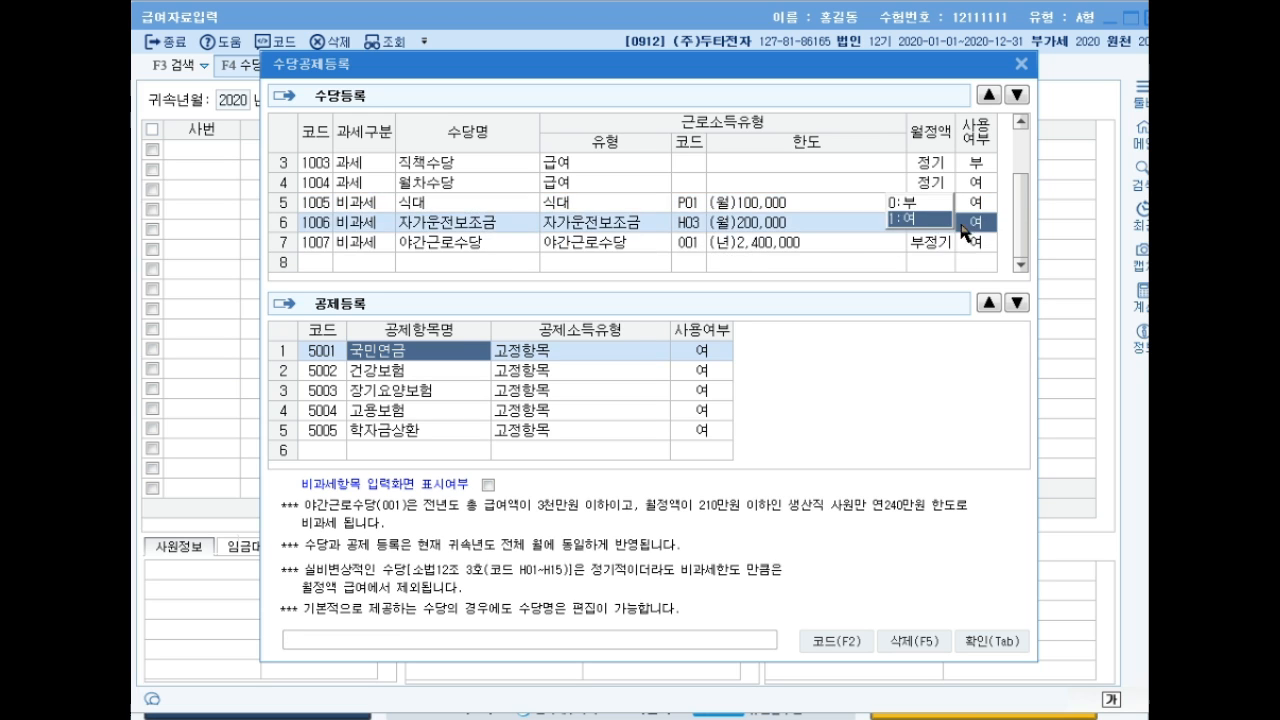
pyautogui.click(921, 205)
pyautogui.click(976, 243)
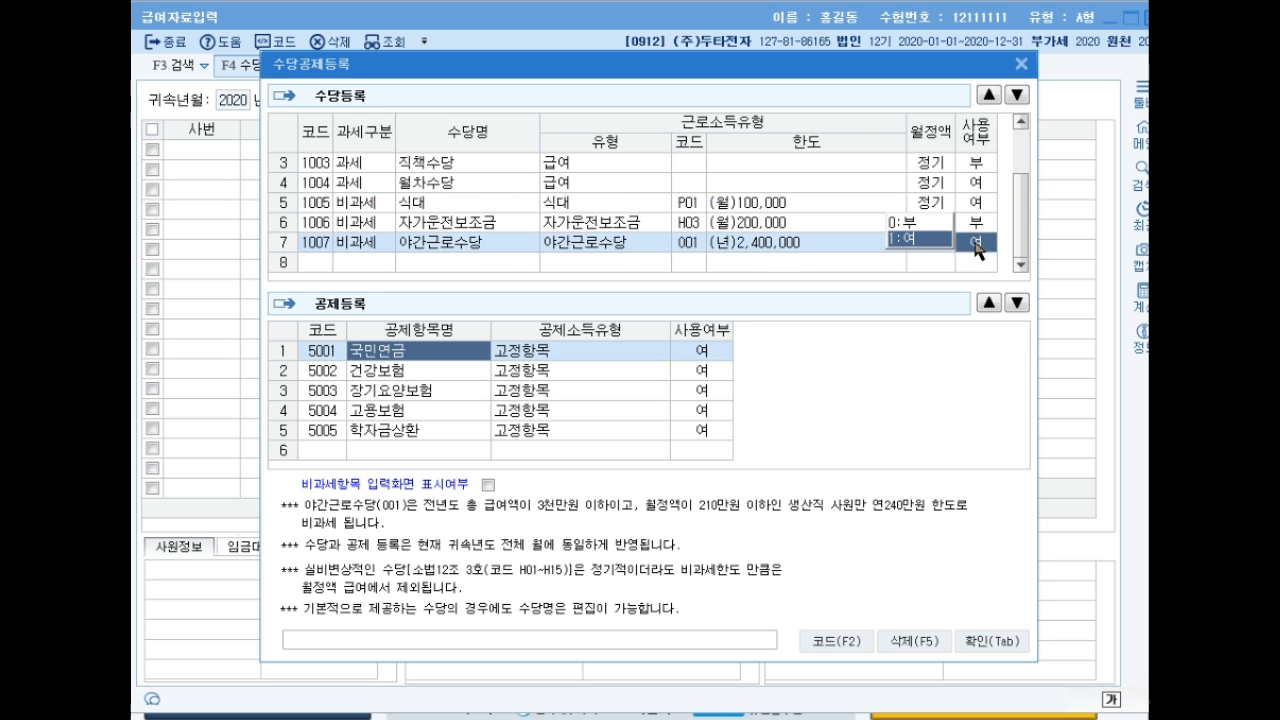
pyautogui.click(931, 222)
# - Register a 비과세 allowance named 육아수당 with type 육아수당 (Q01), 정기 and 사용여부 여, and confirm 수당공제등록
pyautogui.click(371, 260)
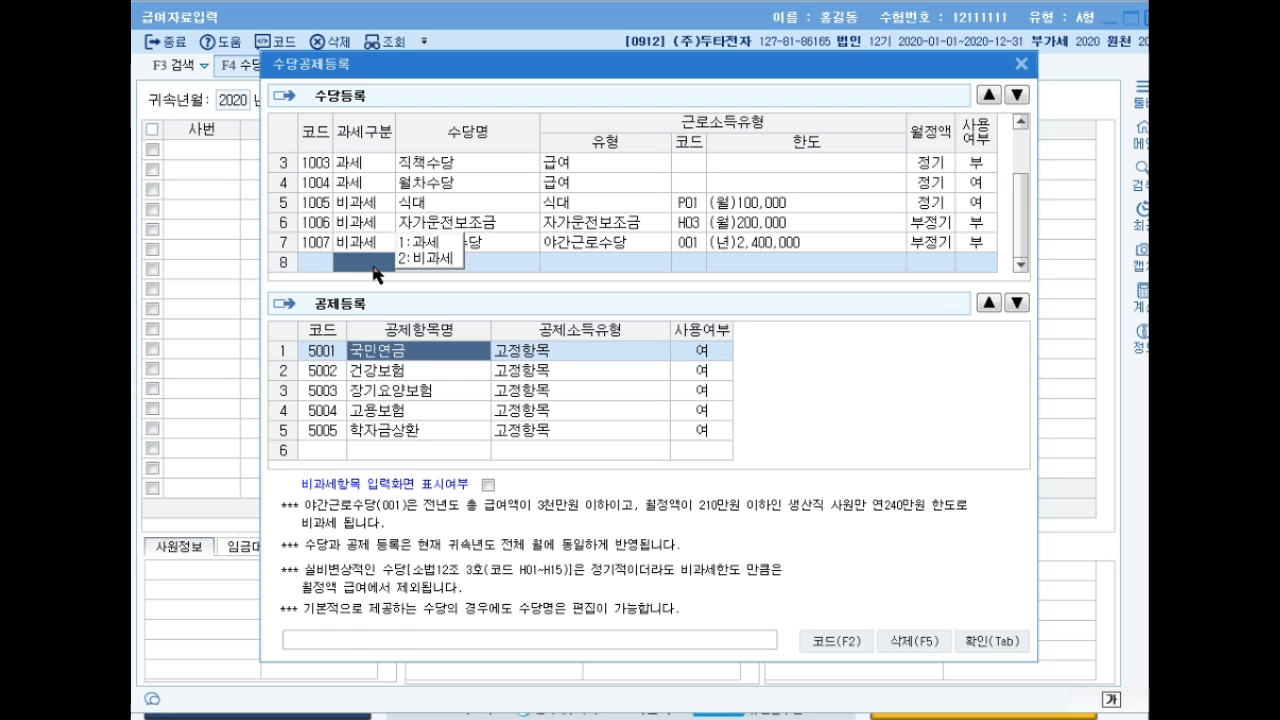
pyautogui.write('2육아수당')
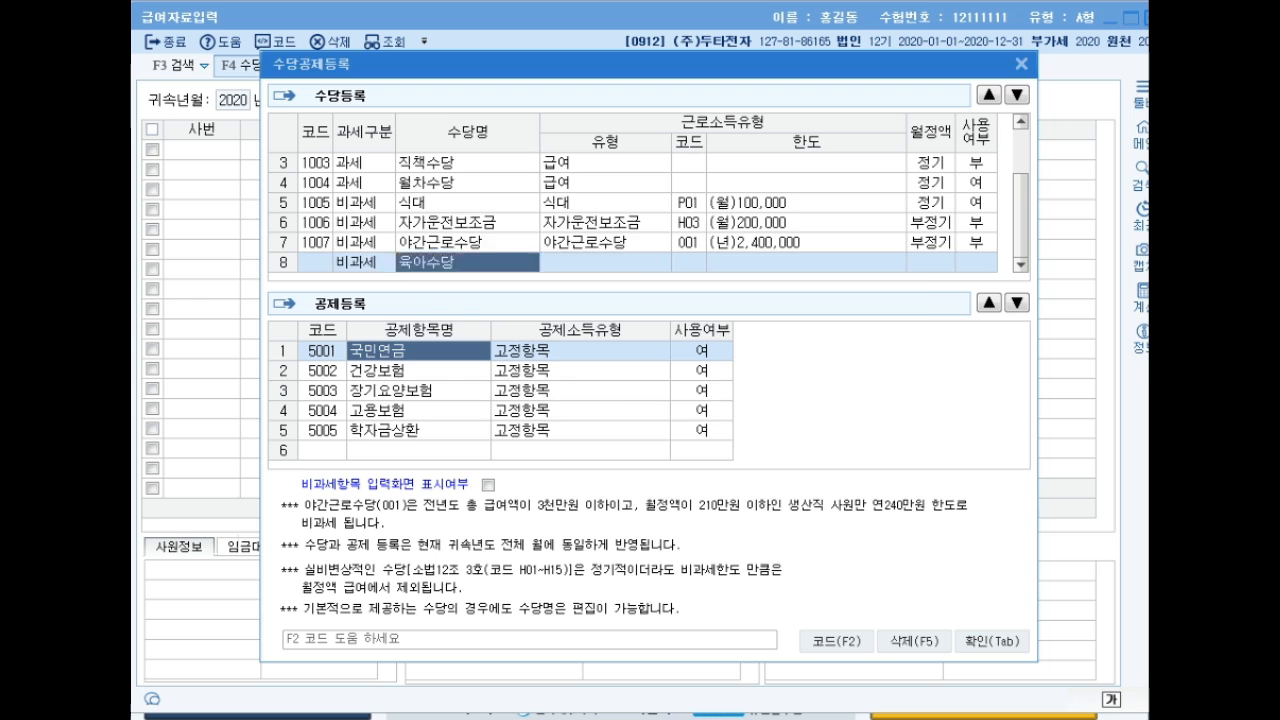
pyautogui.press('Return')
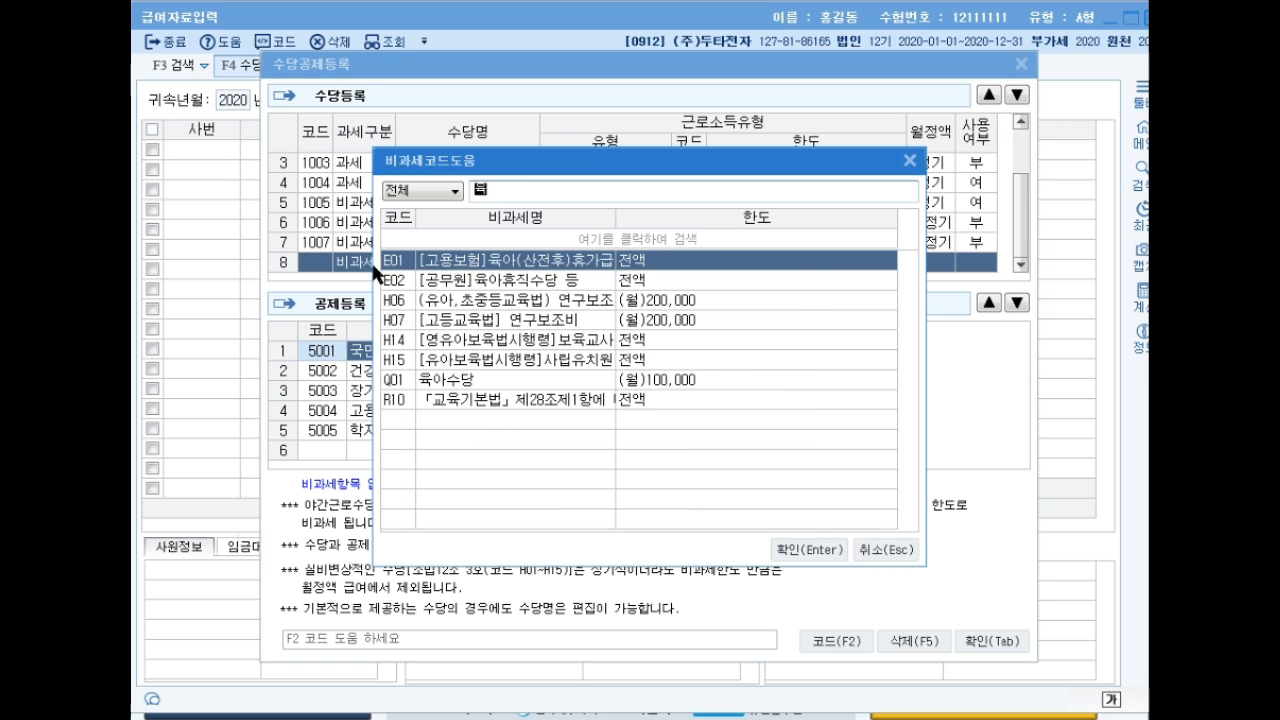
pyautogui.write('육아수당')
pyautogui.press('Return')
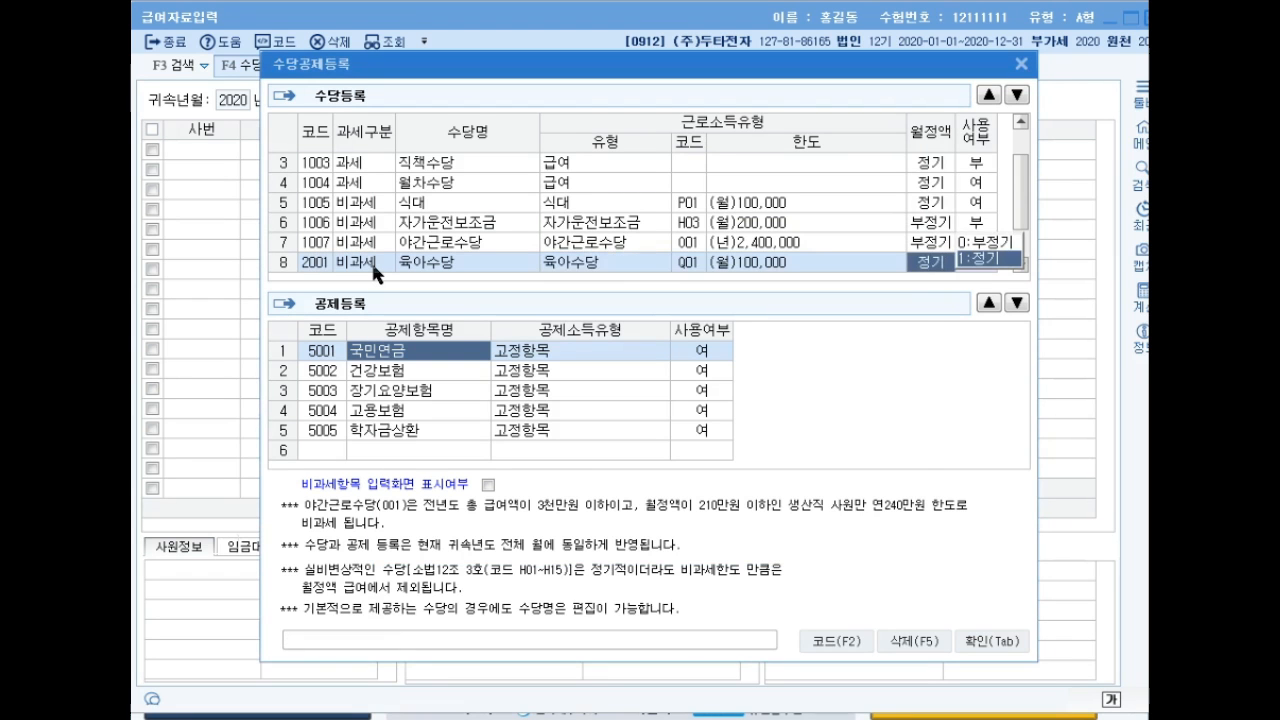
pyautogui.press('Return')
pyautogui.press('Return')
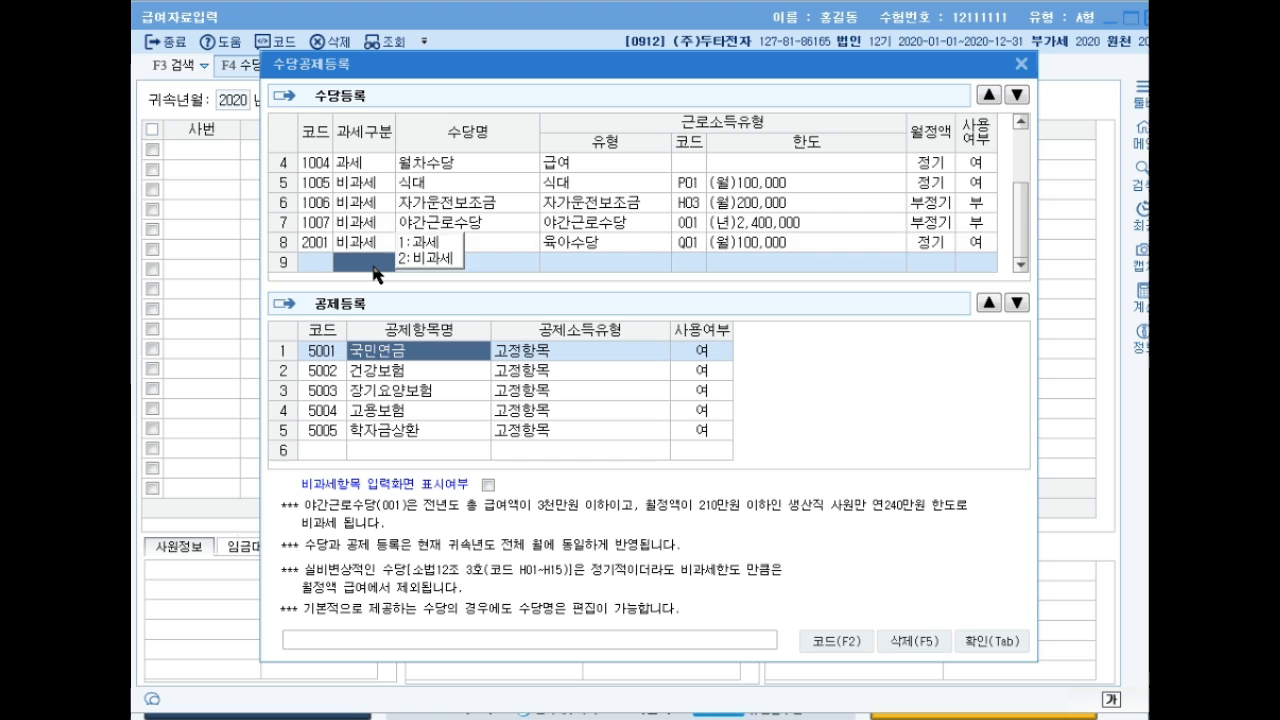
pyautogui.press('Up')
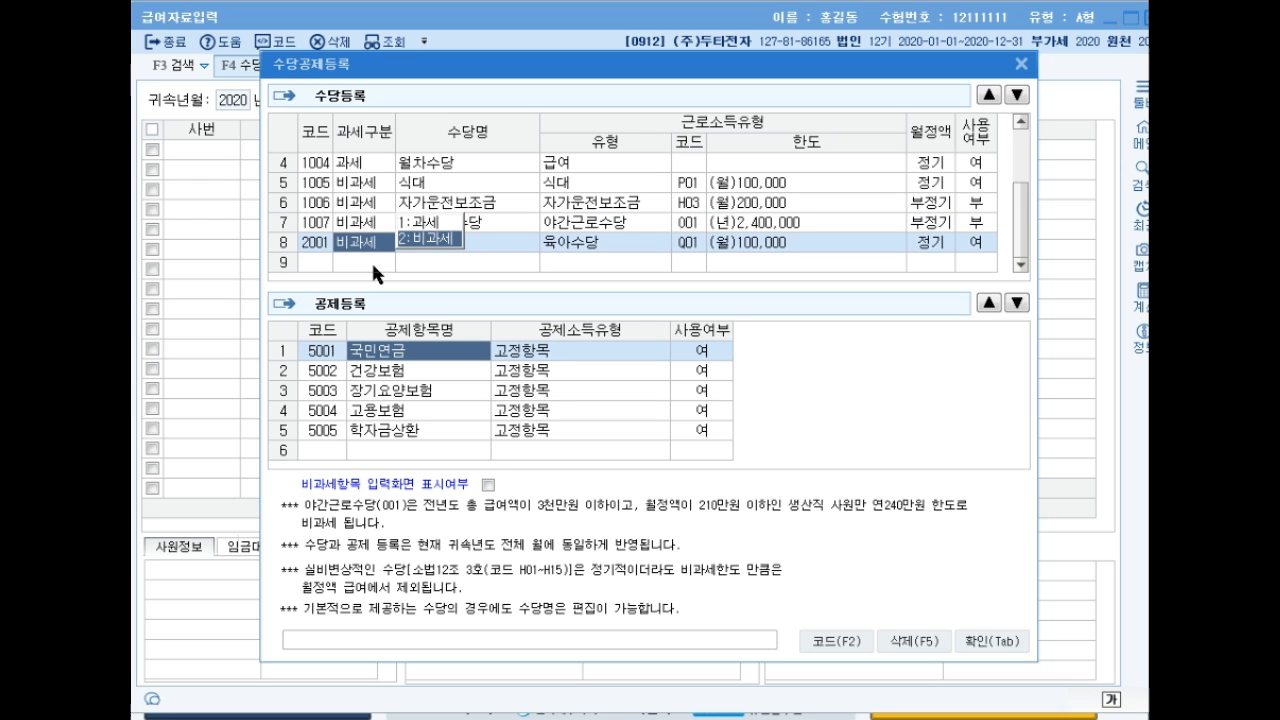
pyautogui.click(991, 642)
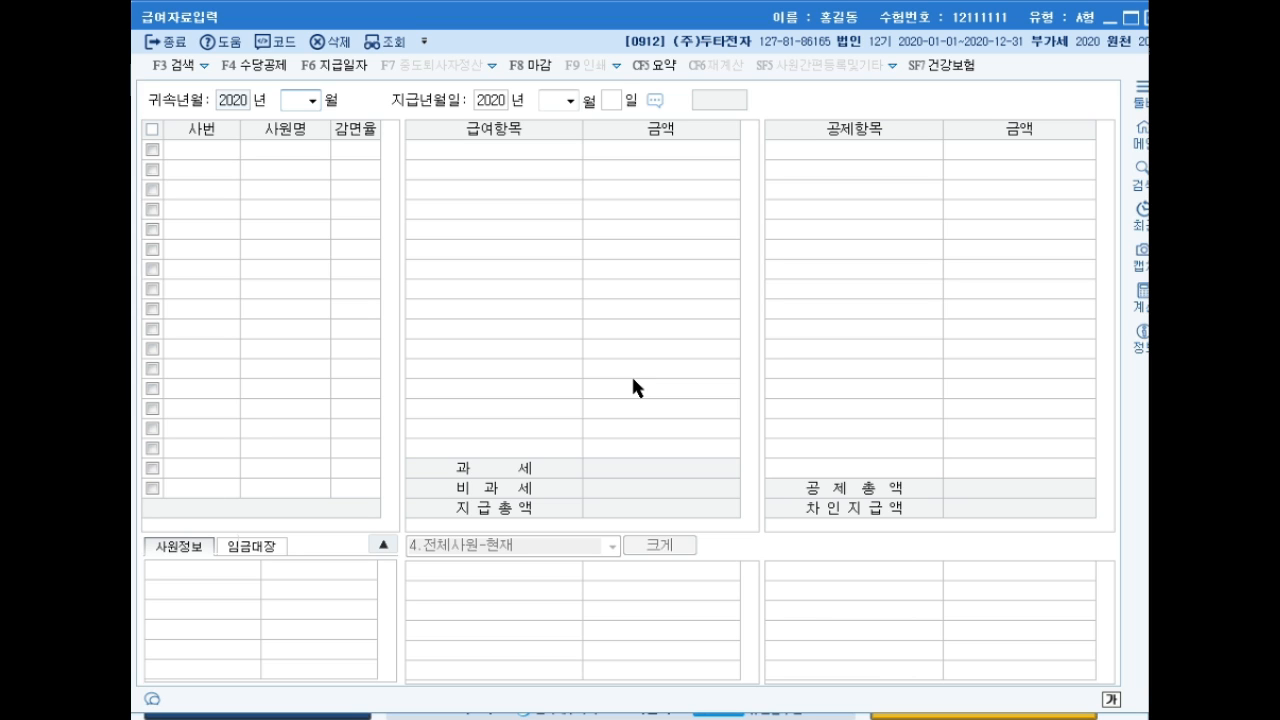
# - Set 귀속년월 to May 2020 and 지급년월일 to May 31, 2020, and go to the first employee's 기본급 amount
pyautogui.write('5')
pyautogui.press('Return')
pyautogui.press('Return')
pyautogui.press('Return')
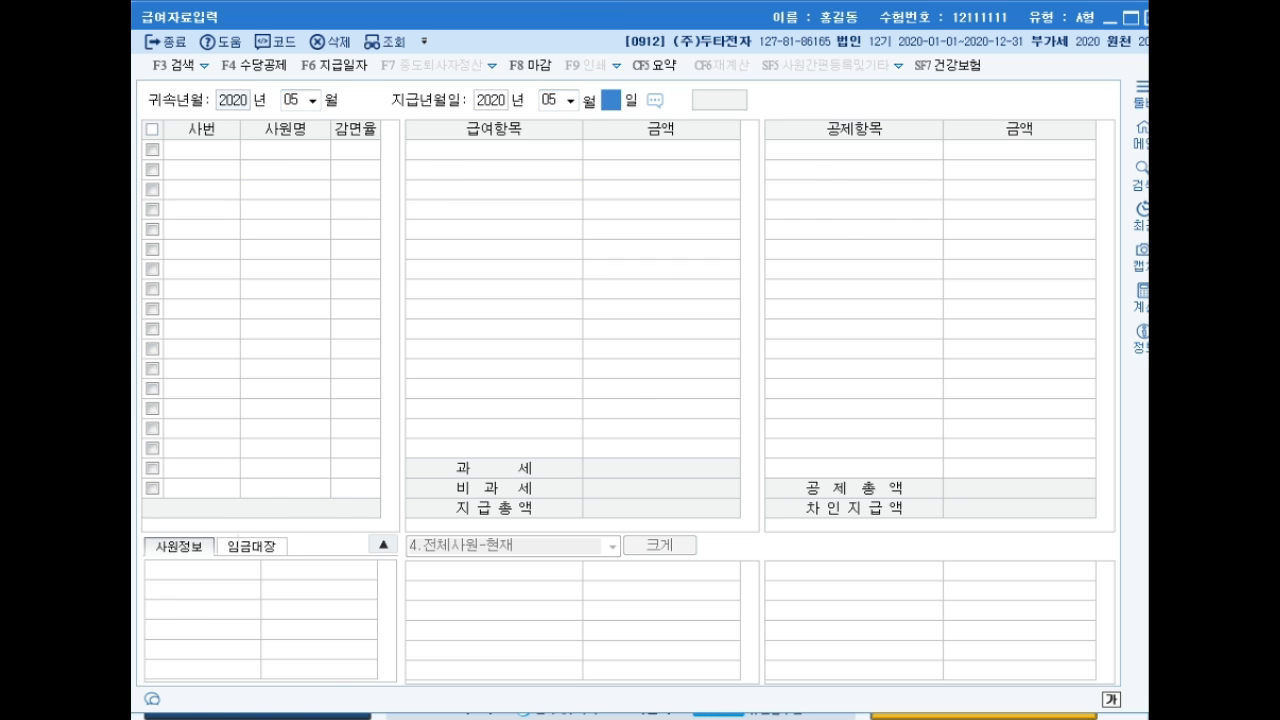
pyautogui.write('31')
pyautogui.press('Return')
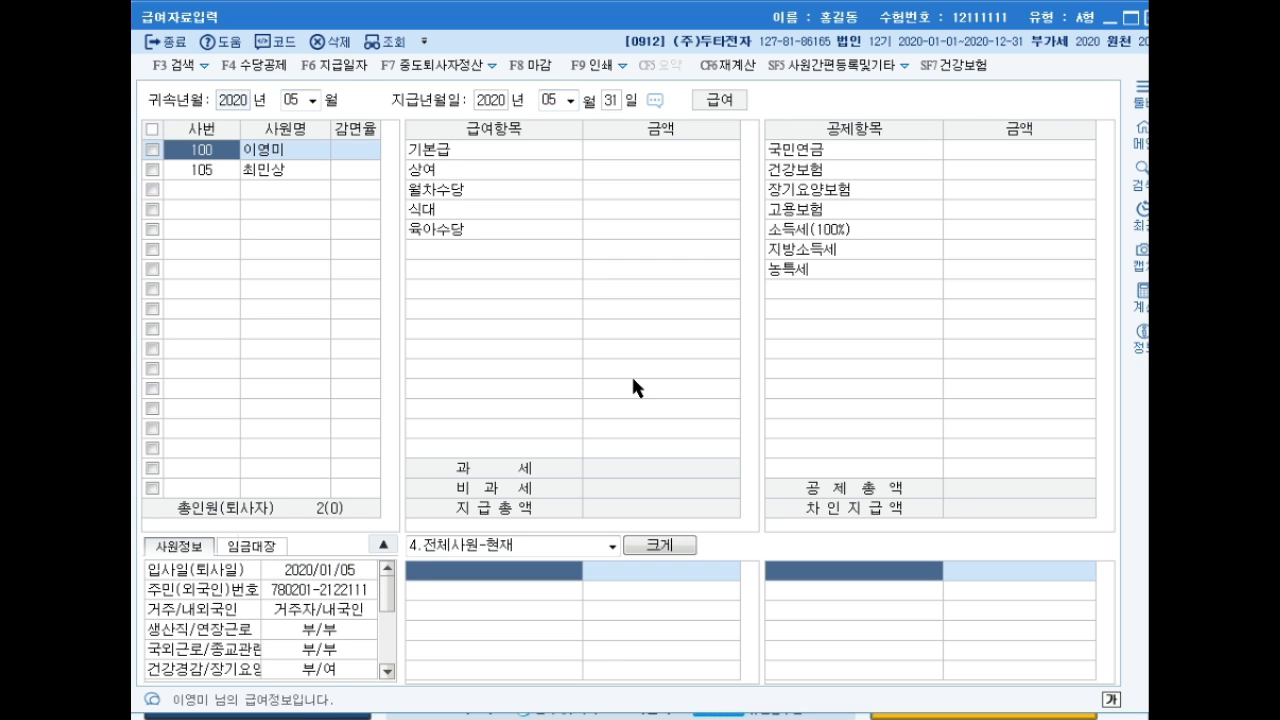
pyautogui.press('Return')
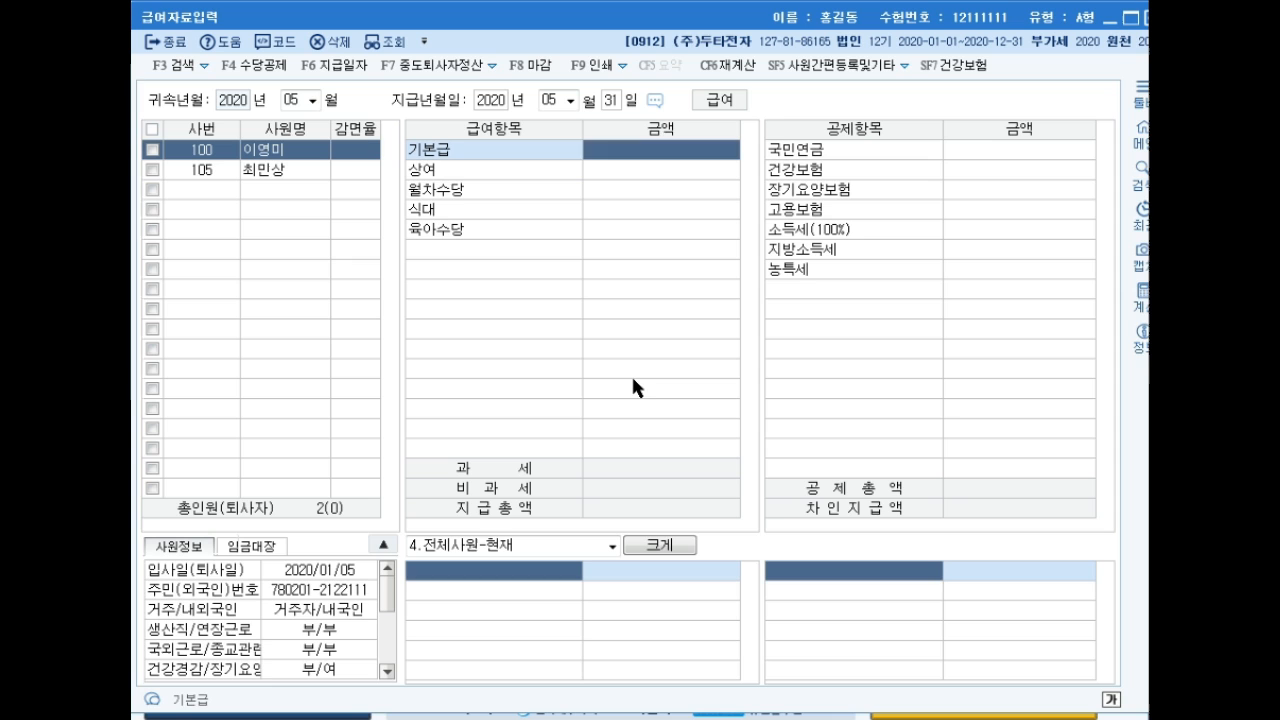
# - Enter the first employee's pay: 기본급 2,300,000, 상여 200,000, and 100,000 each for 월차수당, 식대 and 육아수당
pyautogui.press('Return')
pyautogui.write('2,300,000')
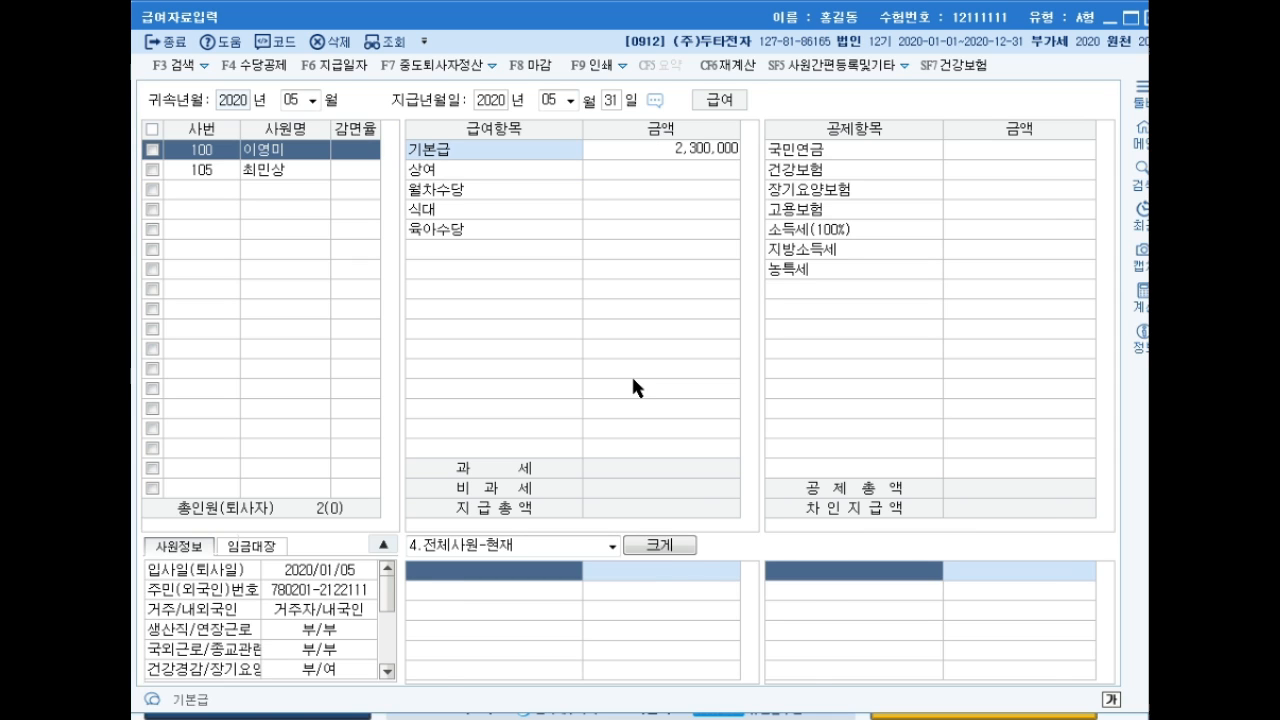
pyautogui.press('Return')
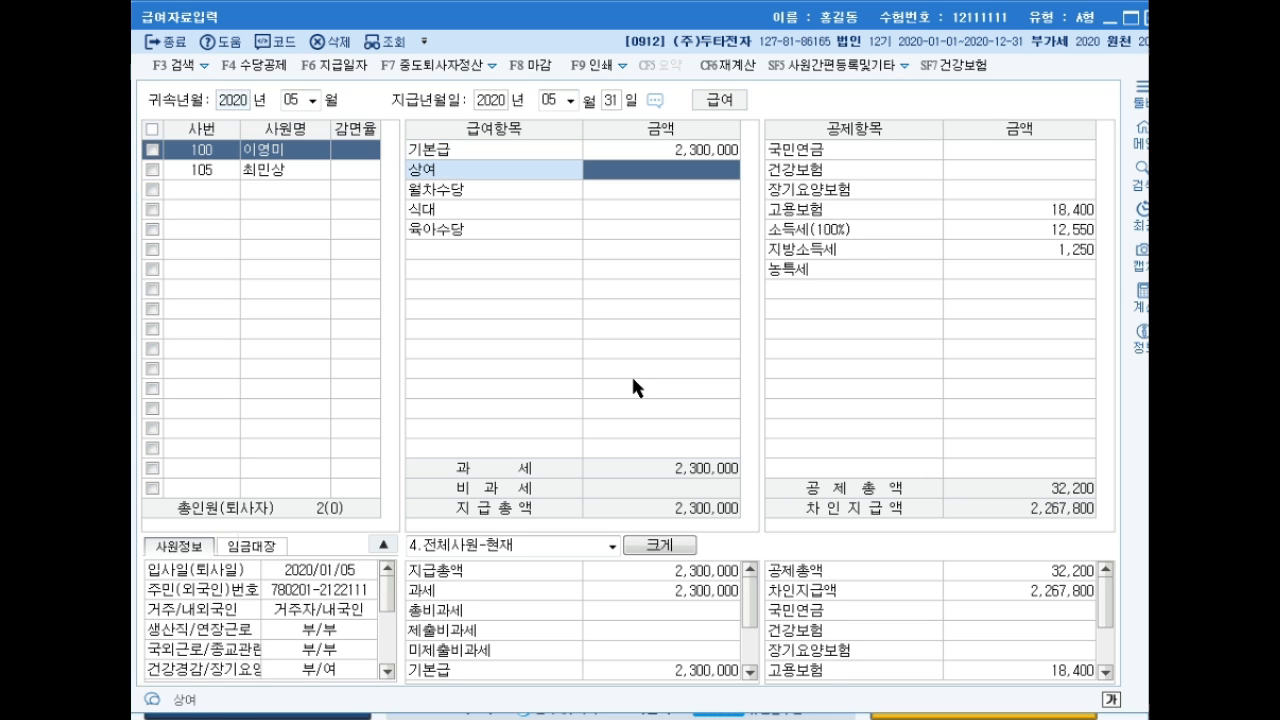
pyautogui.write('2000000')
pyautogui.press('Return')
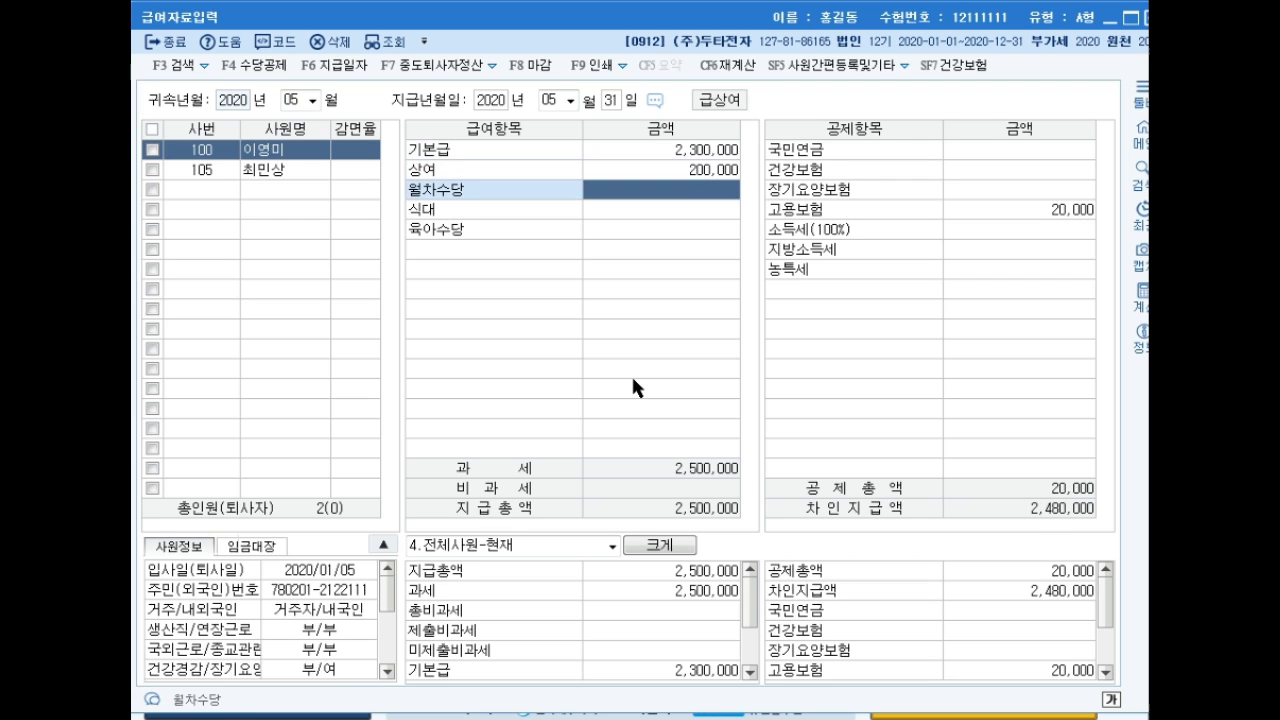
pyautogui.write('1000000')
pyautogui.press('Return')
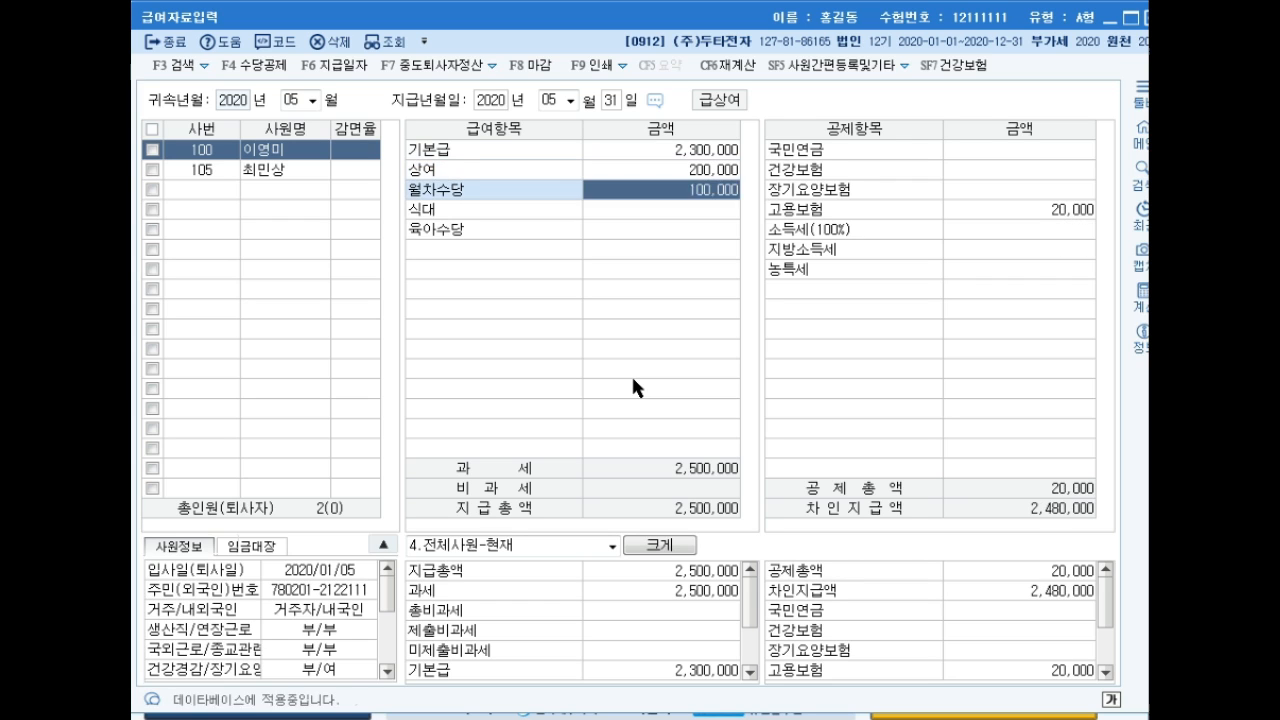
pyautogui.write('1000000')
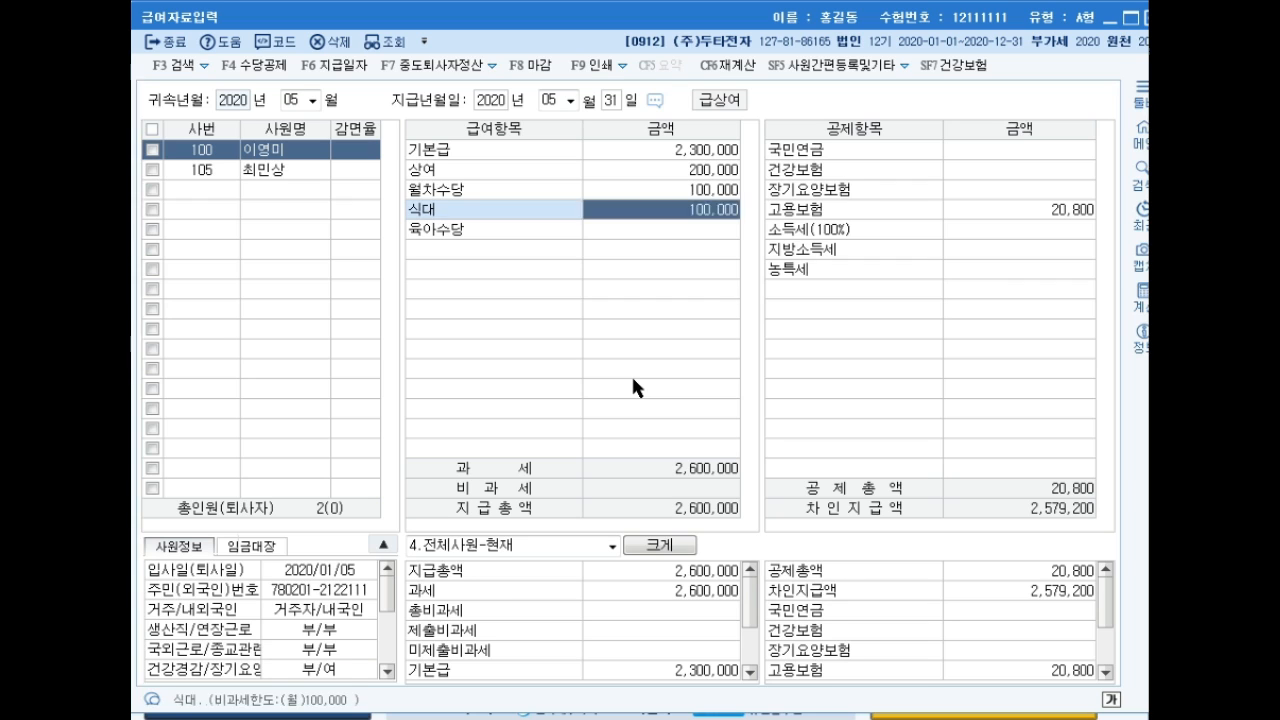
pyautogui.press('Return')
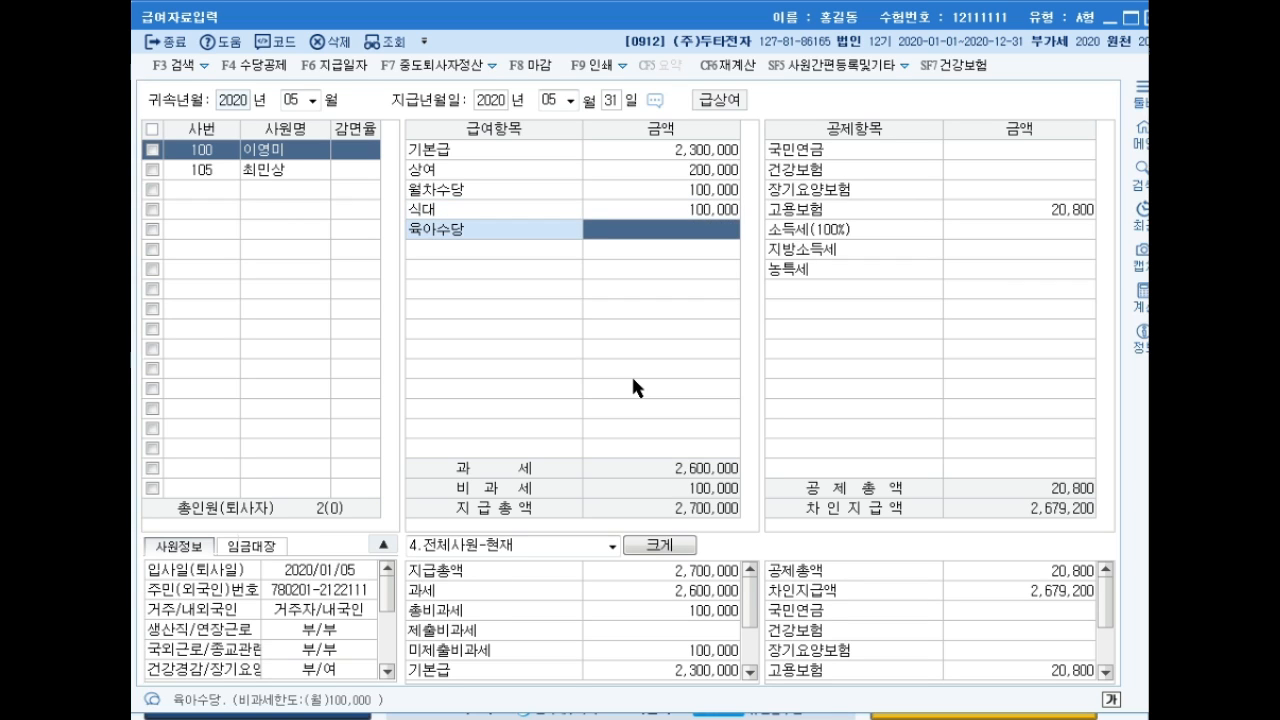
pyautogui.write('1000000')
pyautogui.press('Return')
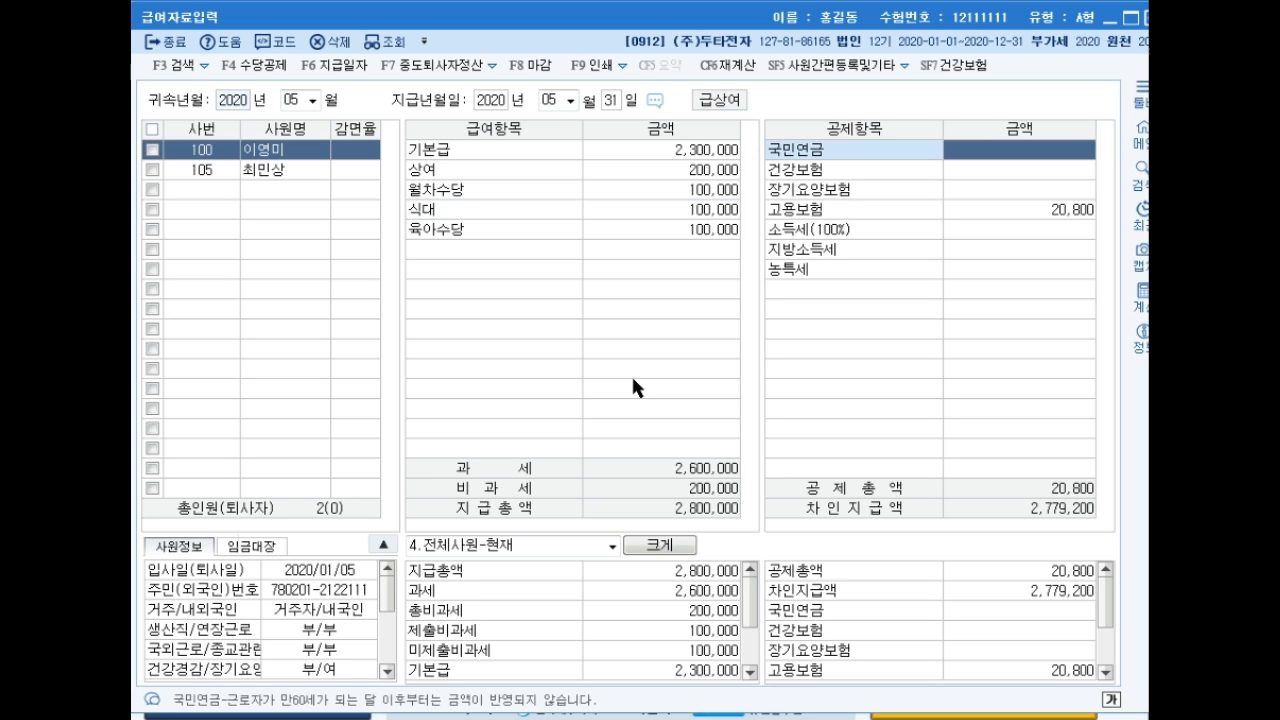
# - Enter the first employee's deductions: 국민연금 112,500, 건강보험 80,750, 장기요양보험 8,270 and 소득세 50,190, accepting the remaining deduction amounts
pyautogui.write('112500')
pyautogui.press('Return')
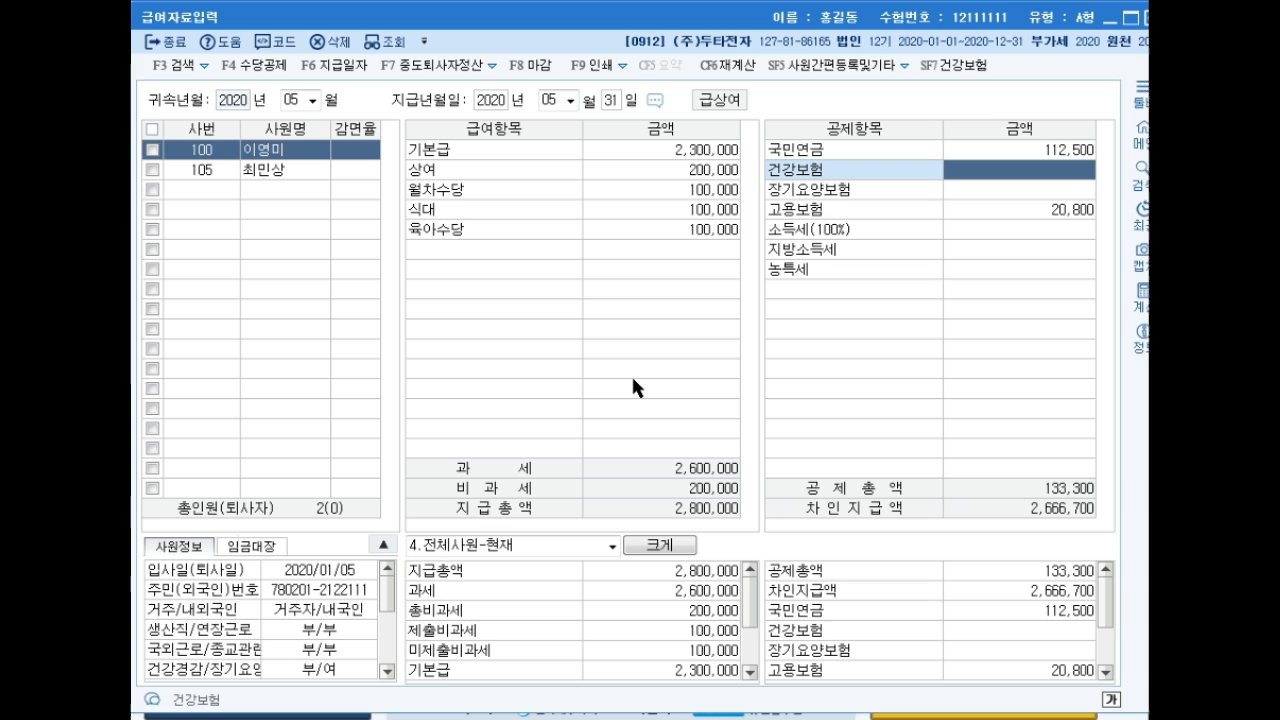
pyautogui.write('80,750')
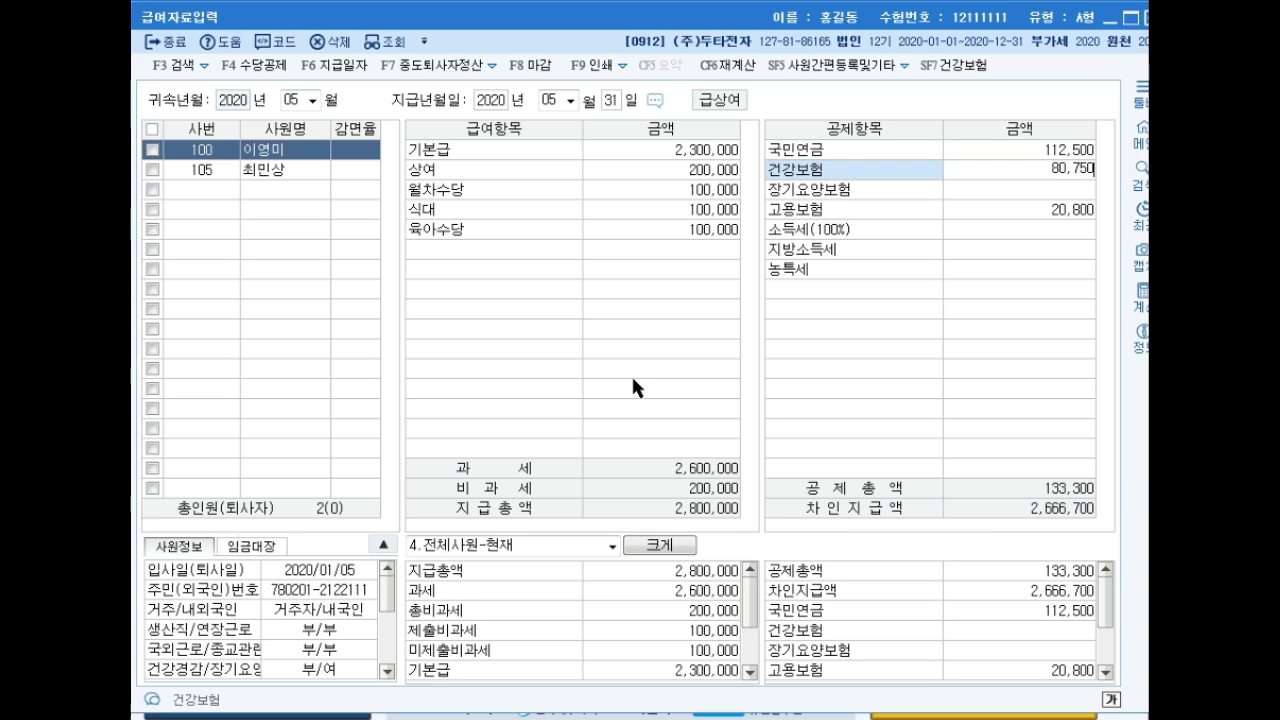
pyautogui.press('Return')
pyautogui.write('8270')
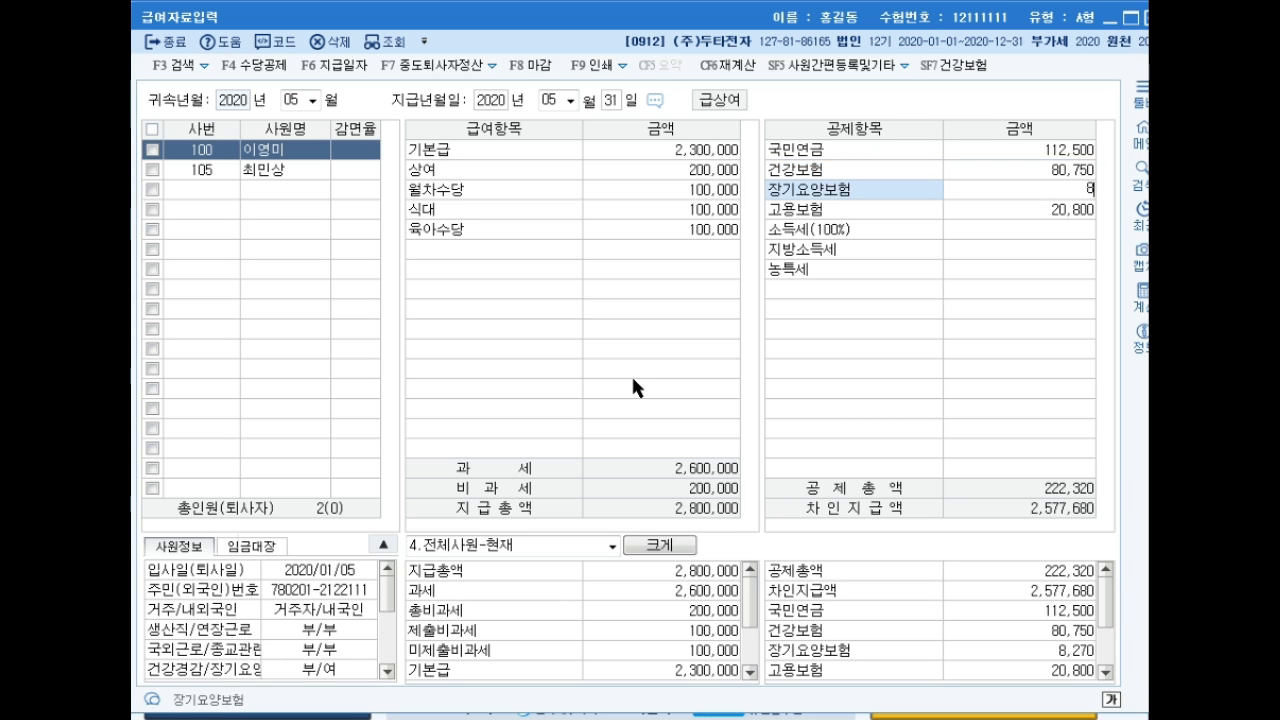
pyautogui.press('Return')
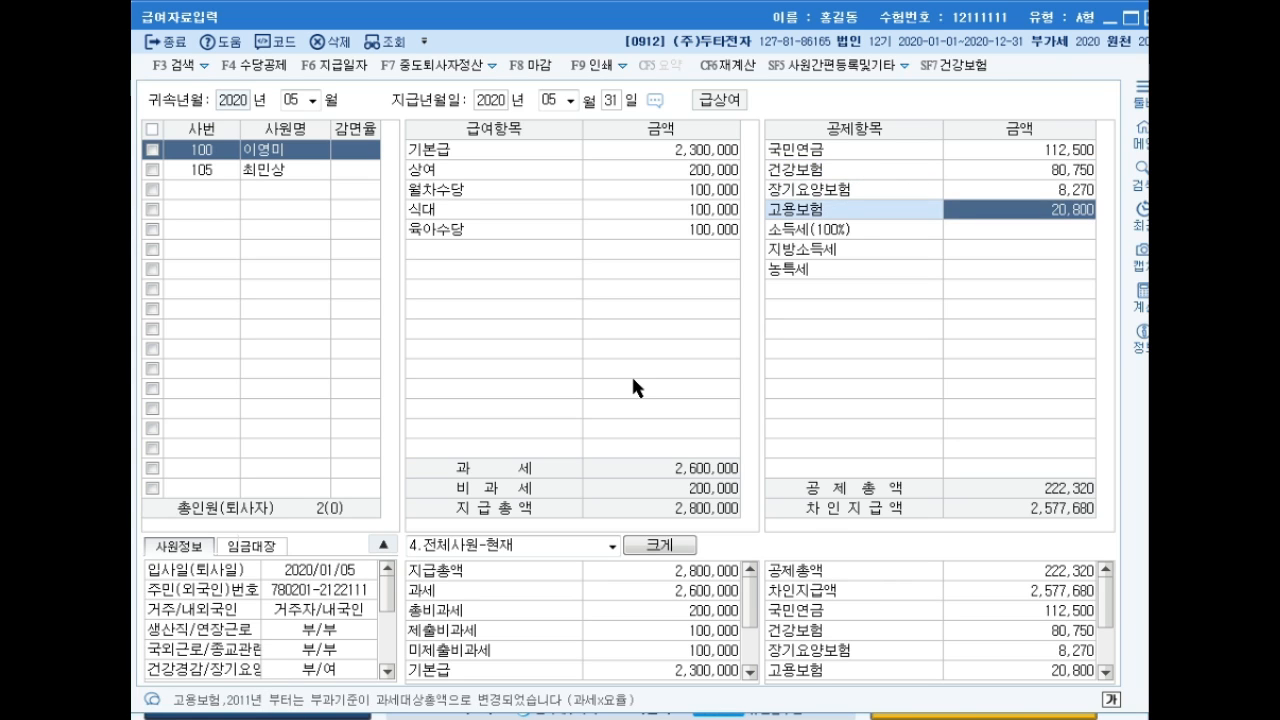
pyautogui.press('Return')
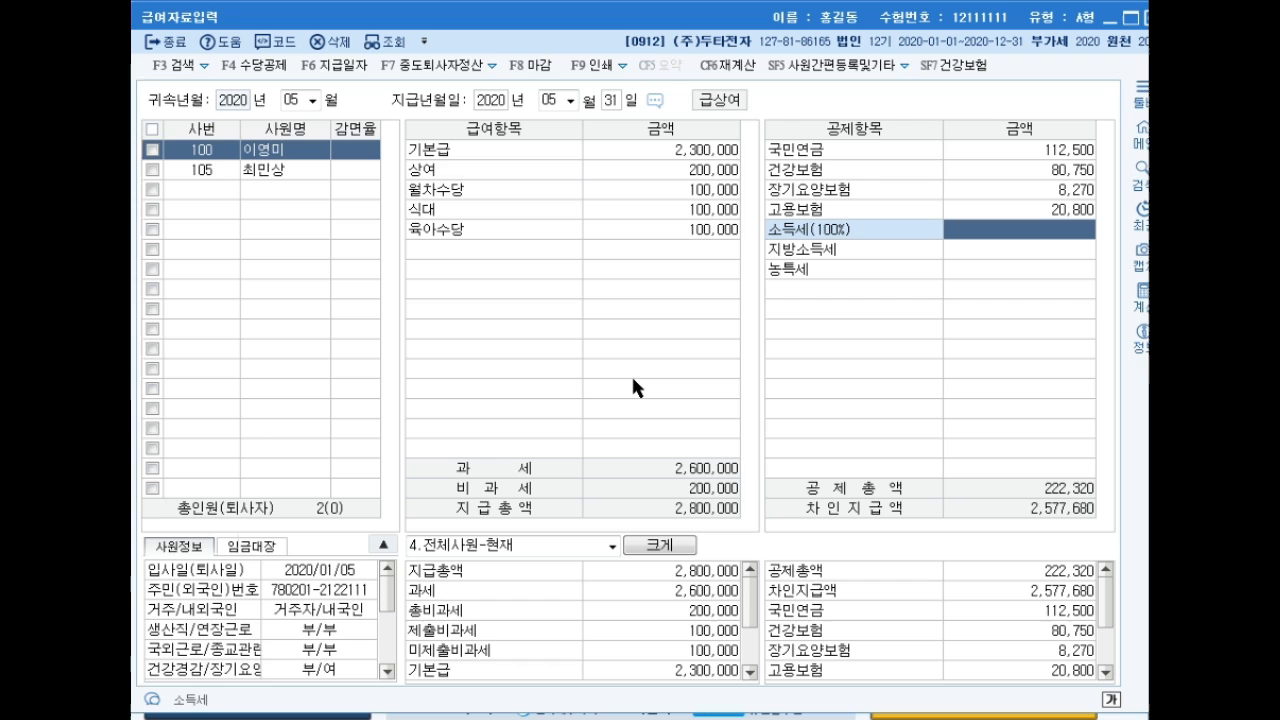
pyautogui.write('50190')
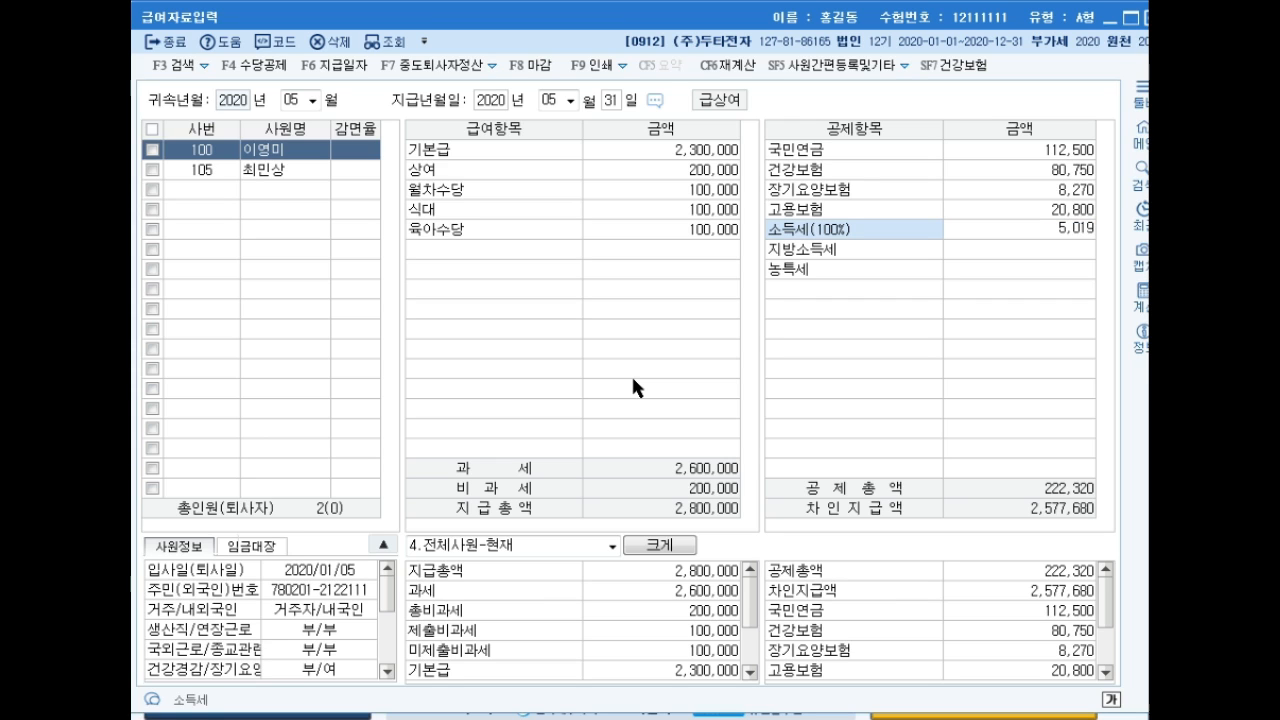
pyautogui.press('Return')
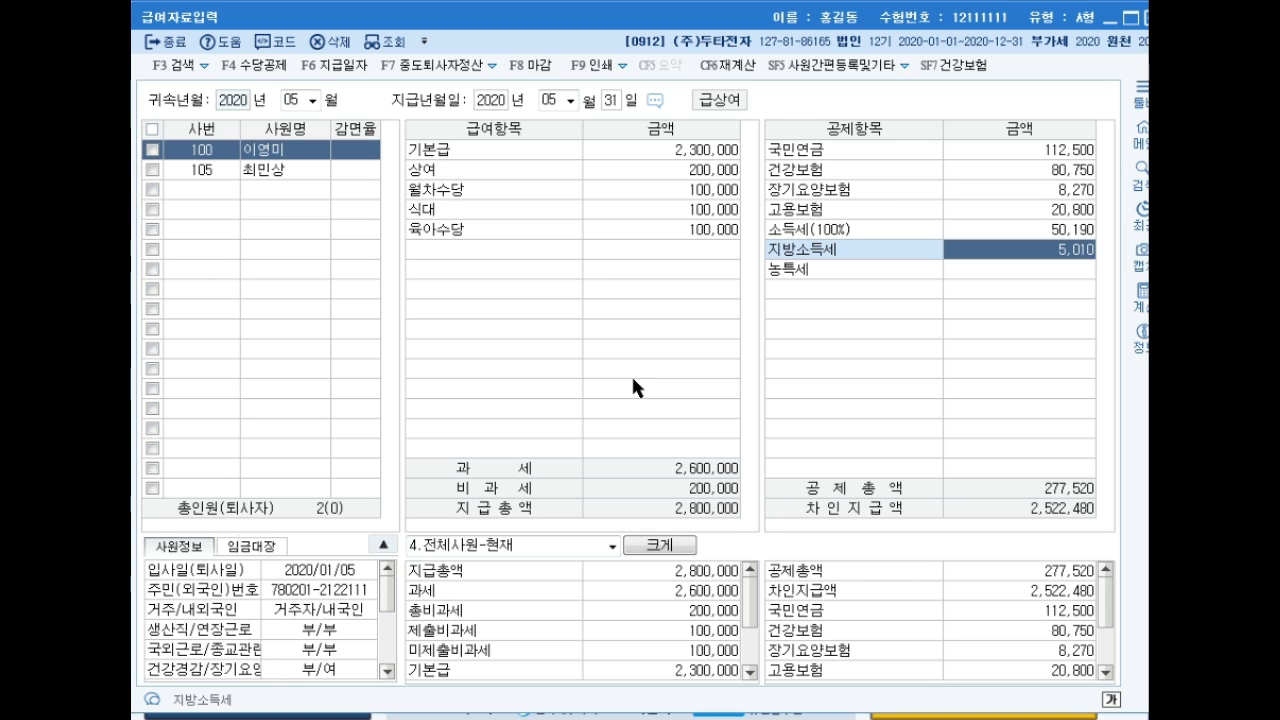
pyautogui.press('Return')
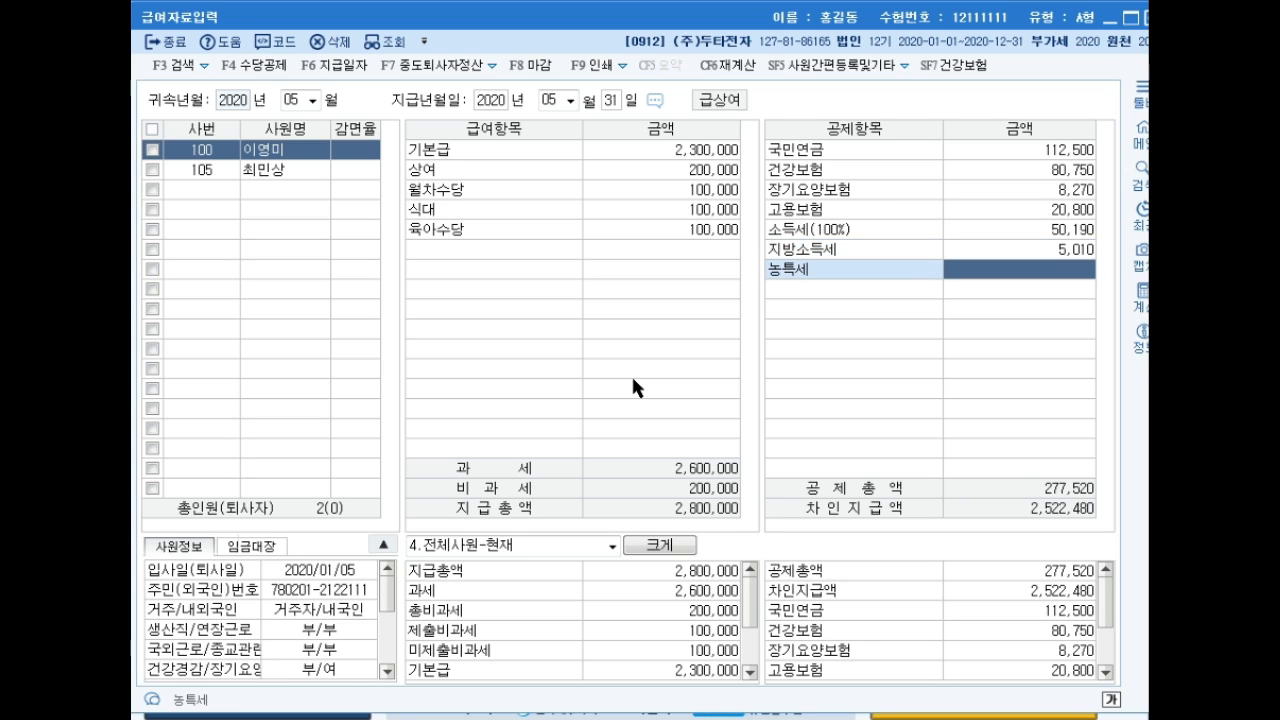
pyautogui.press('Return')
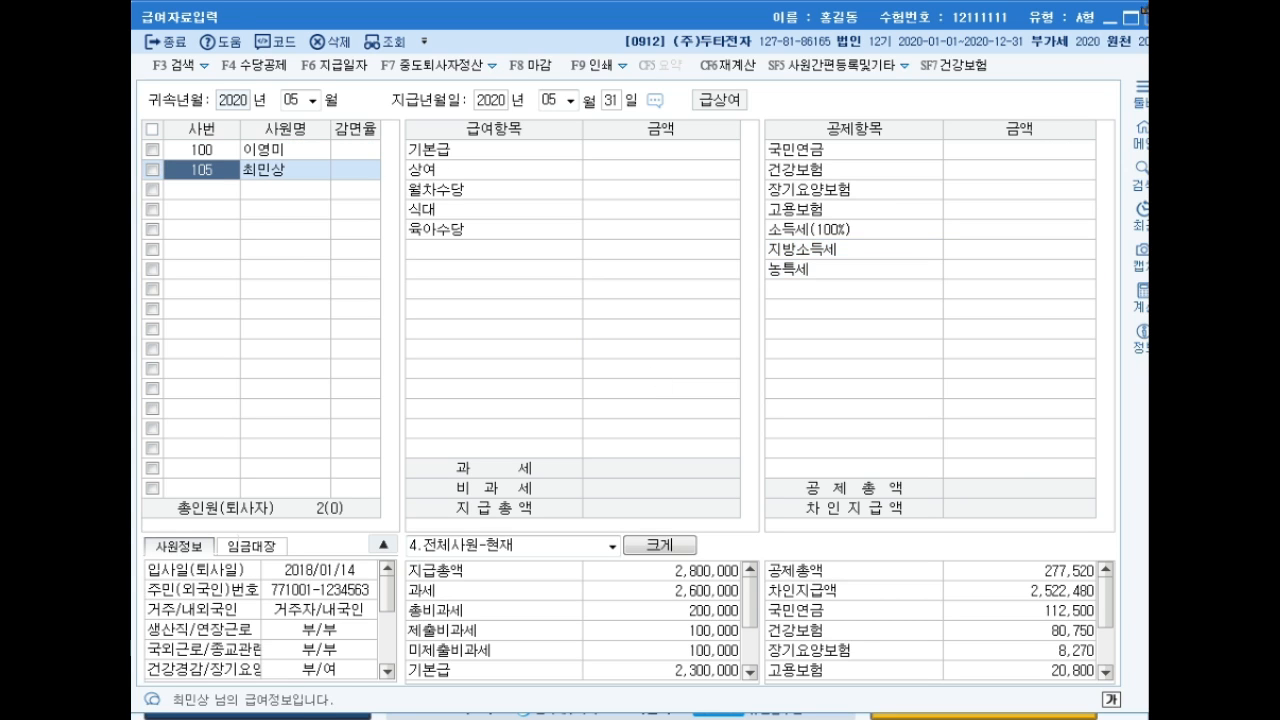
# - Close 급여자료입력 and load 원천징수이행상황신고서 for 귀속기간 and 지급기간 May 2020 as 1.정기신고
pyautogui.click(1146, 15)
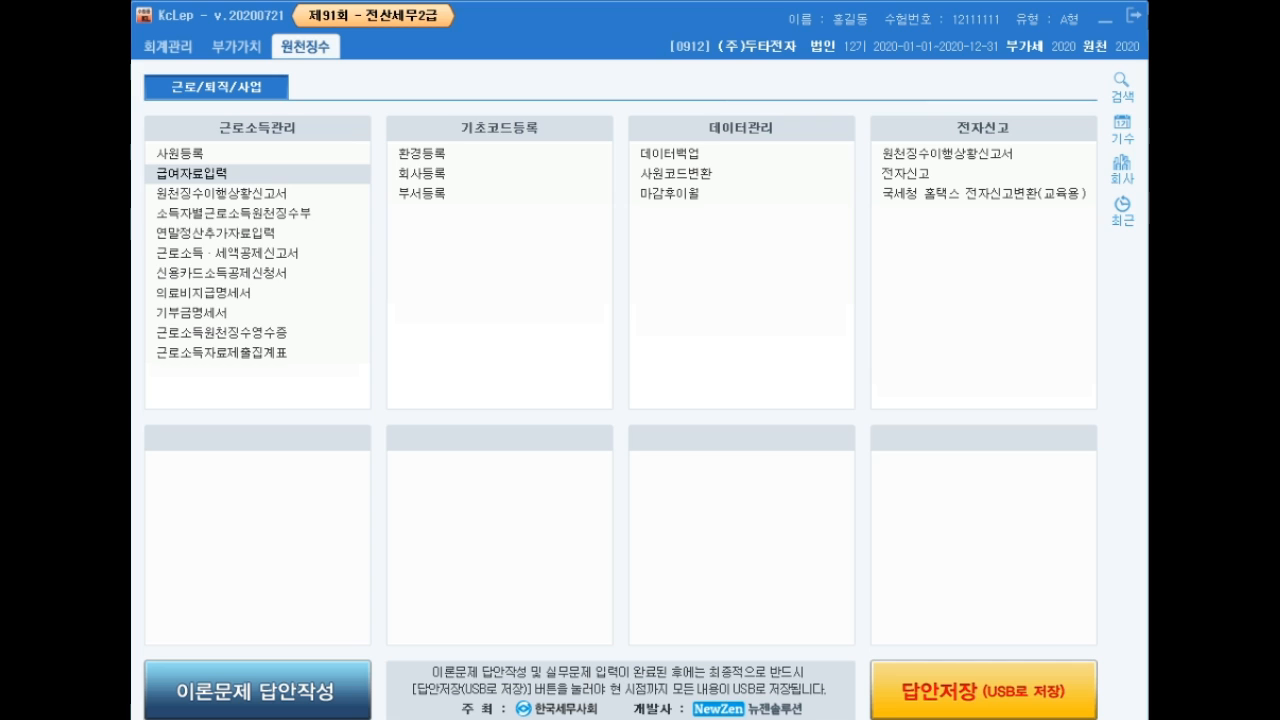
pyautogui.click(257, 194)
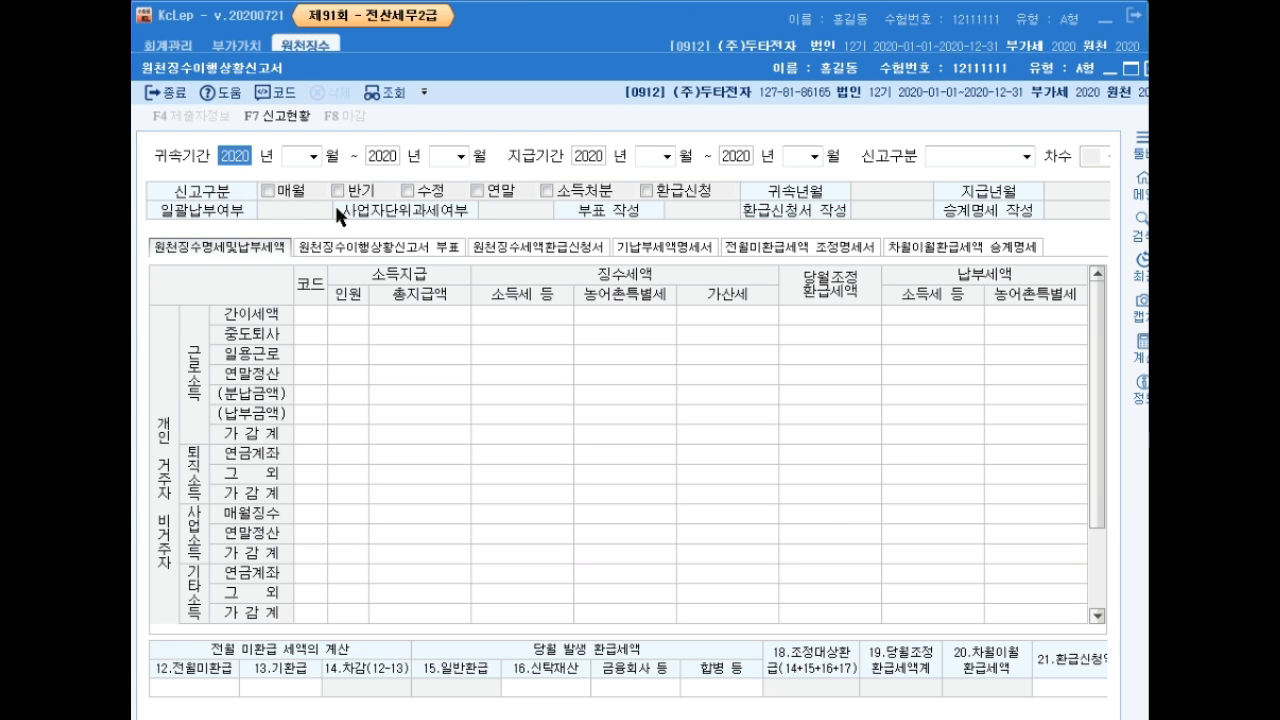
pyautogui.press('Return')
pyautogui.write('05')
pyautogui.press('Return')
pyautogui.press('Return')
pyautogui.press('Return')
pyautogui.press('Return')
pyautogui.press('Return')
pyautogui.press('Return')
pyautogui.press('Return')
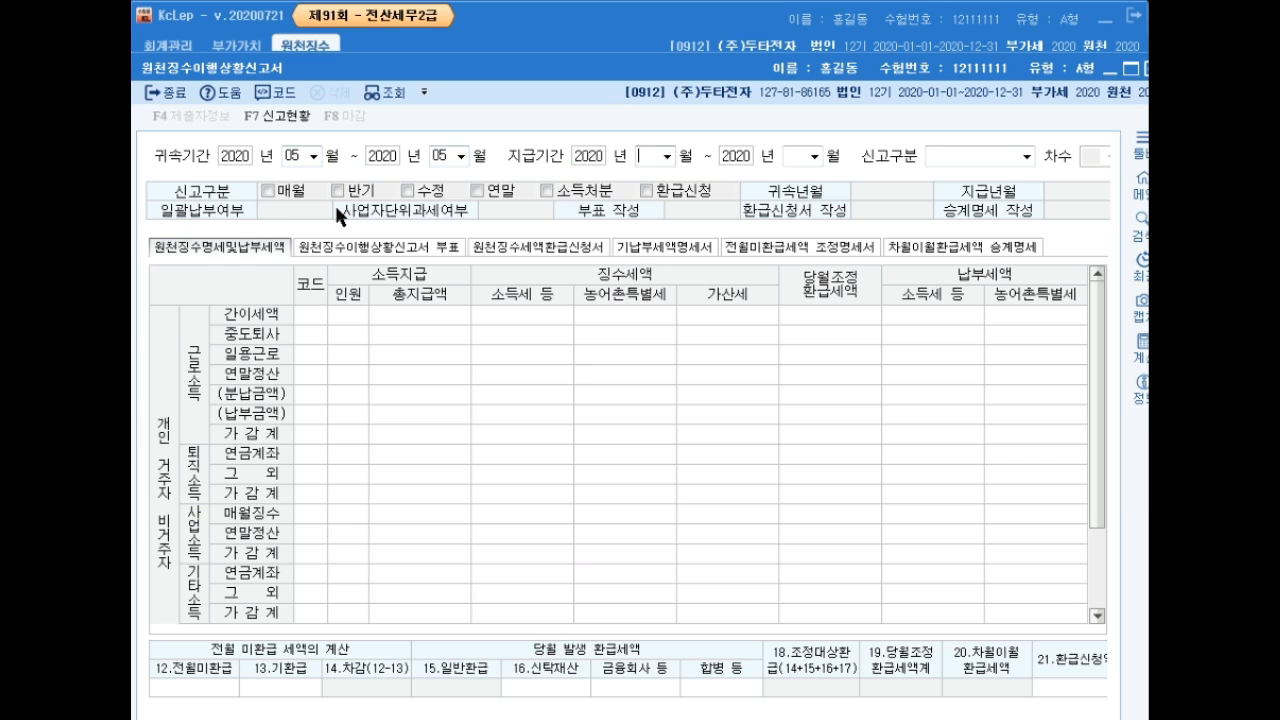
pyautogui.press('Return')
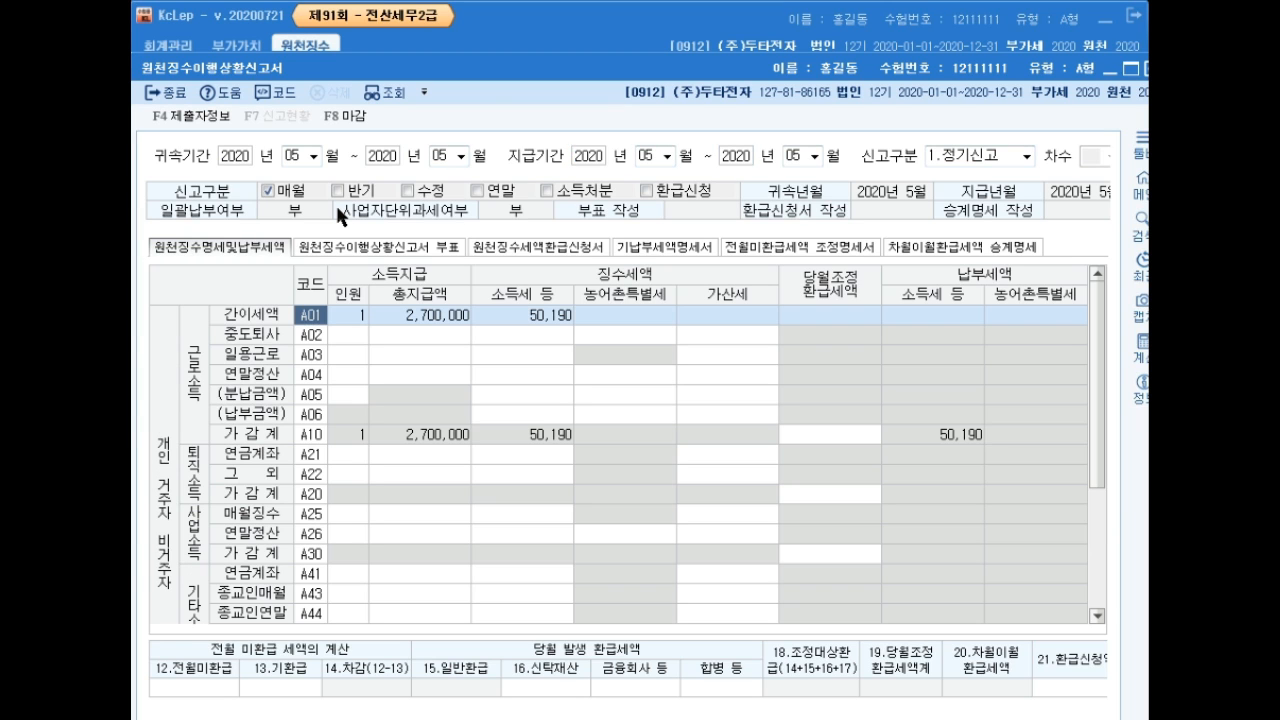
# - Enter 63,000 as 12.전월미환급 in 원천징수이행상황신고서, and close the form
pyautogui.click(905, 436)
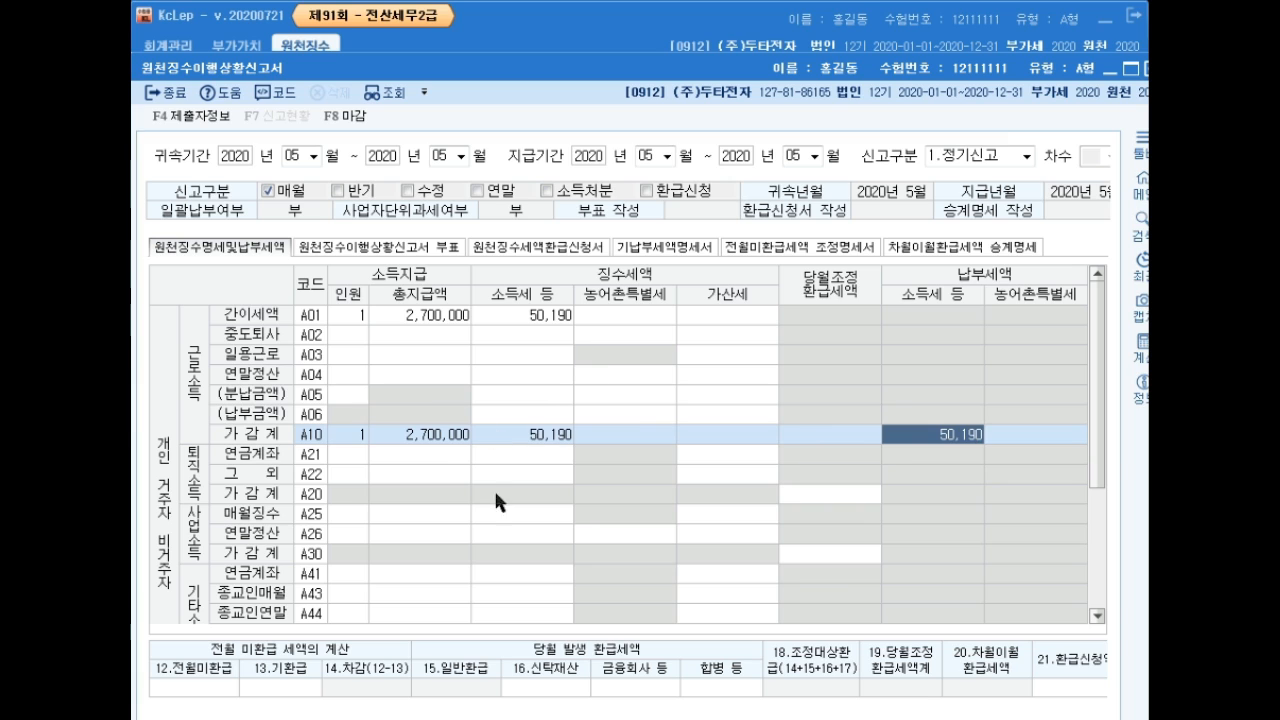
pyautogui.click(200, 683)
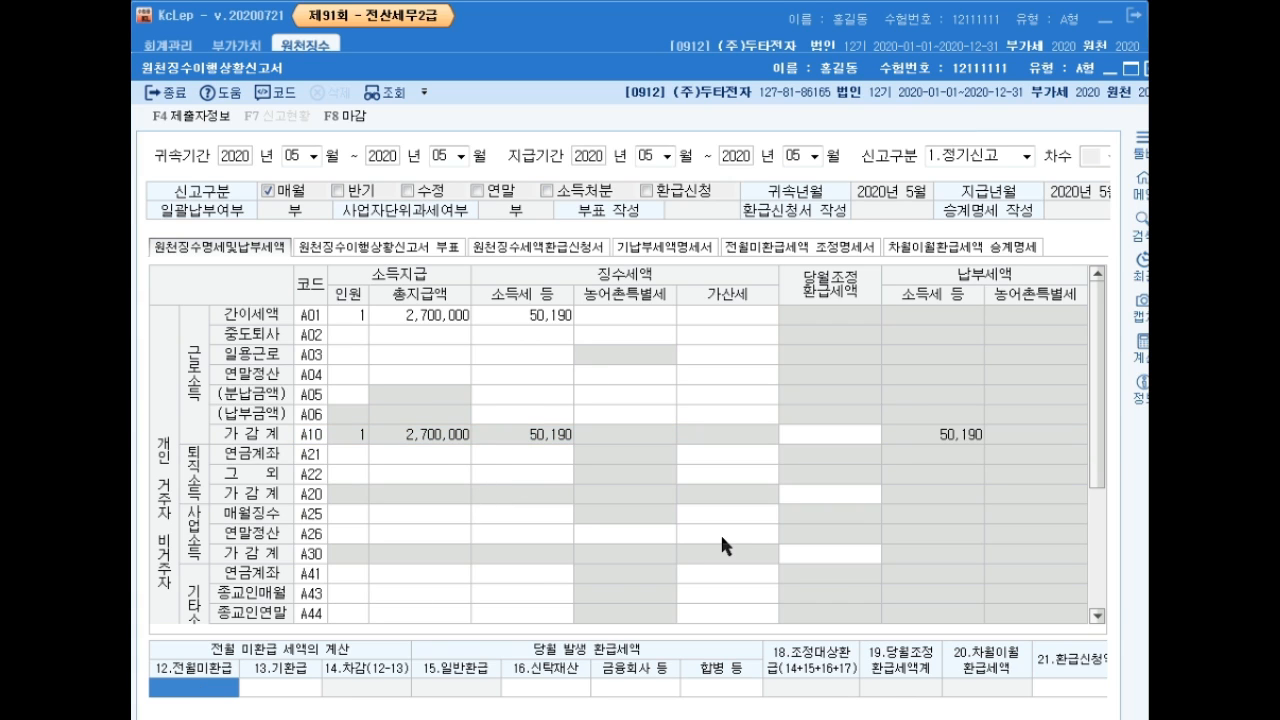
pyautogui.write('630000')
pyautogui.press('Return')
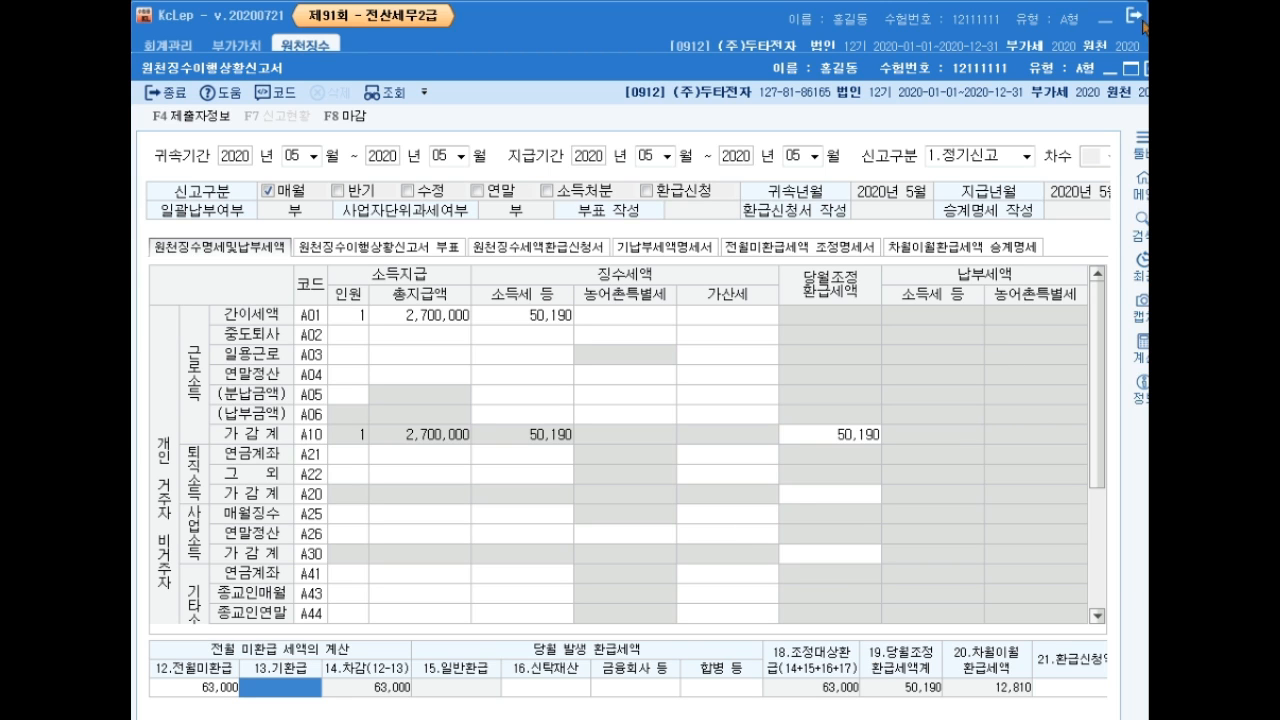
pyautogui.click(1145, 69)
pyautogui.click(662, 441)
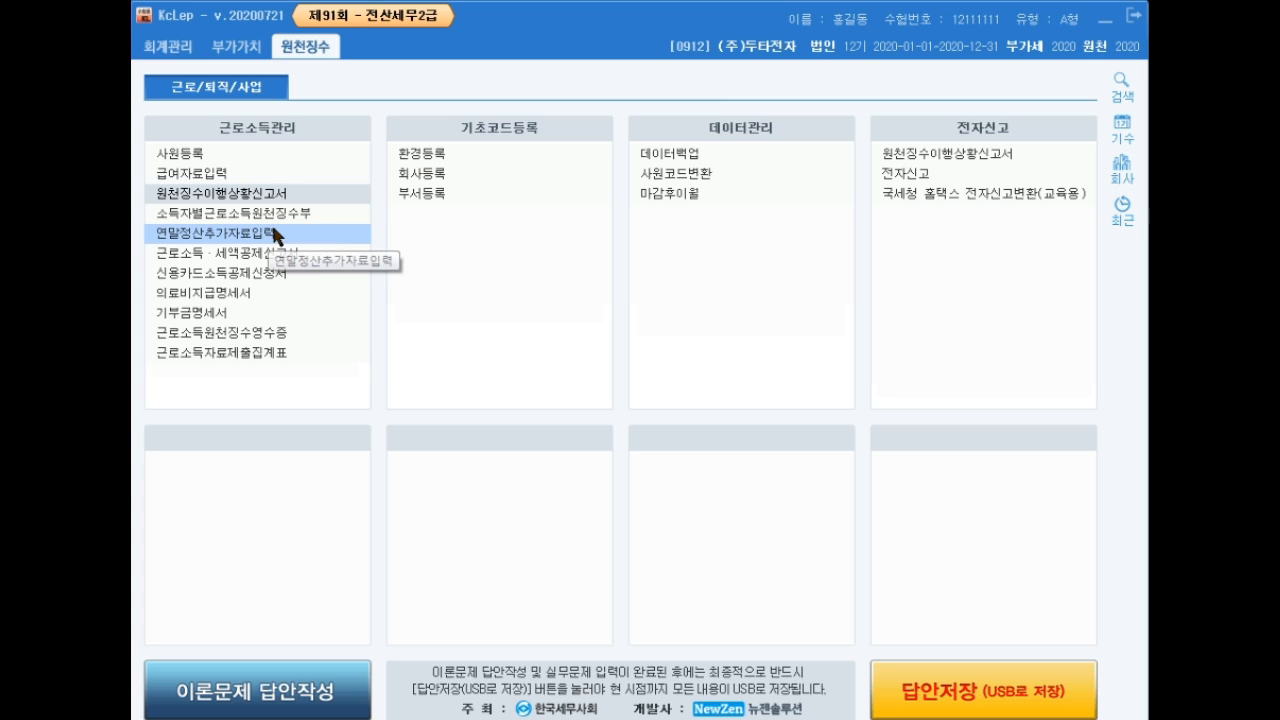
# - Open 연말정산추가자료입력 and load the second employee from the employee code list
pyautogui.click(326, 236)
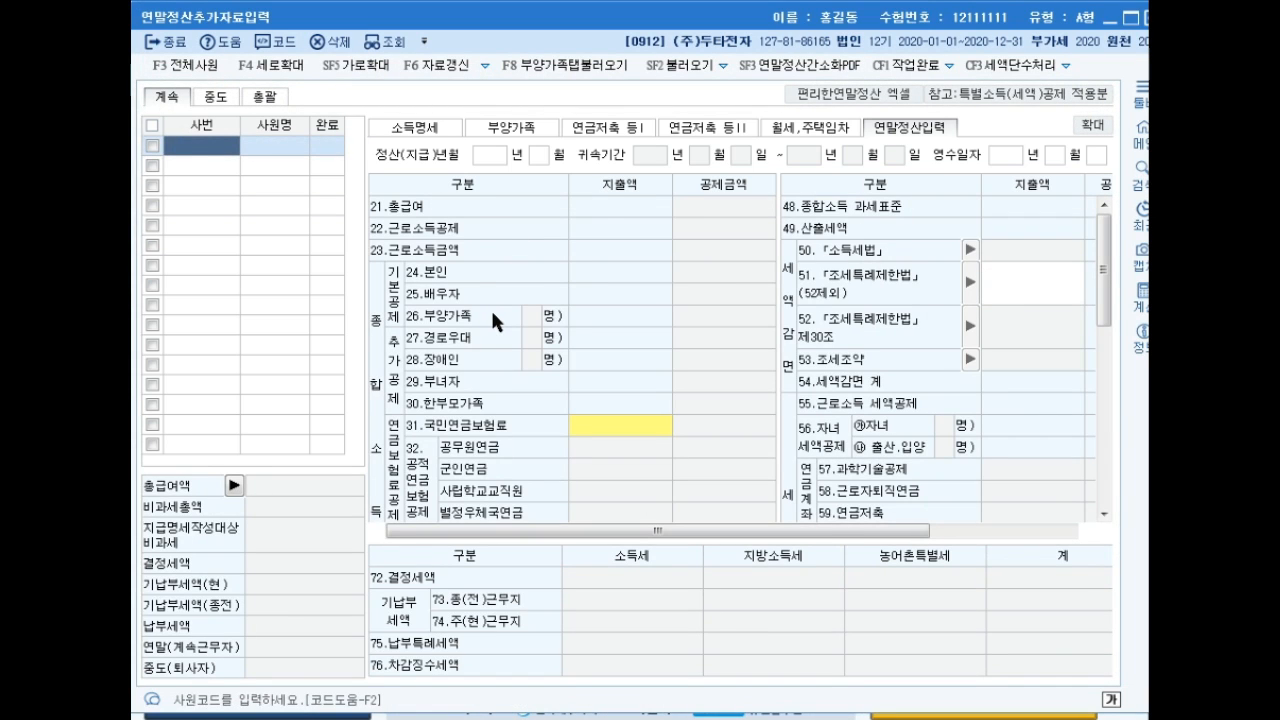
pyautogui.press('F2')
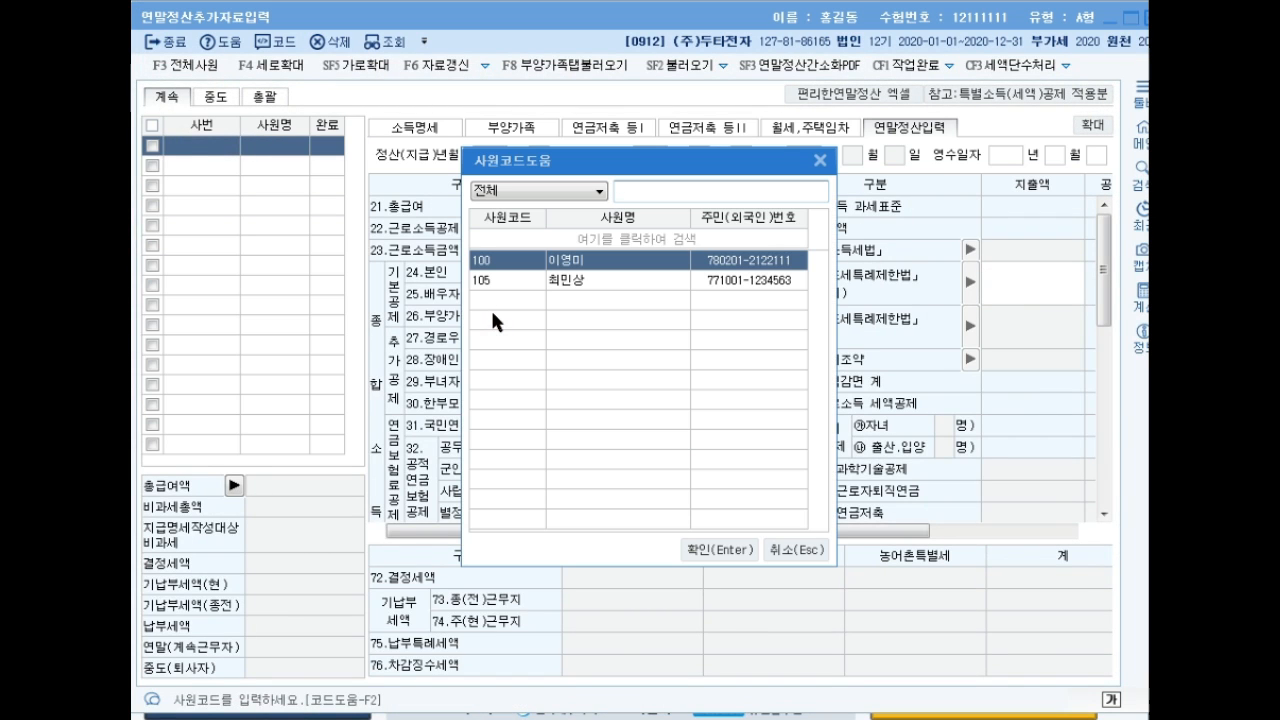
pyautogui.press('Down')
pyautogui.press('Return')
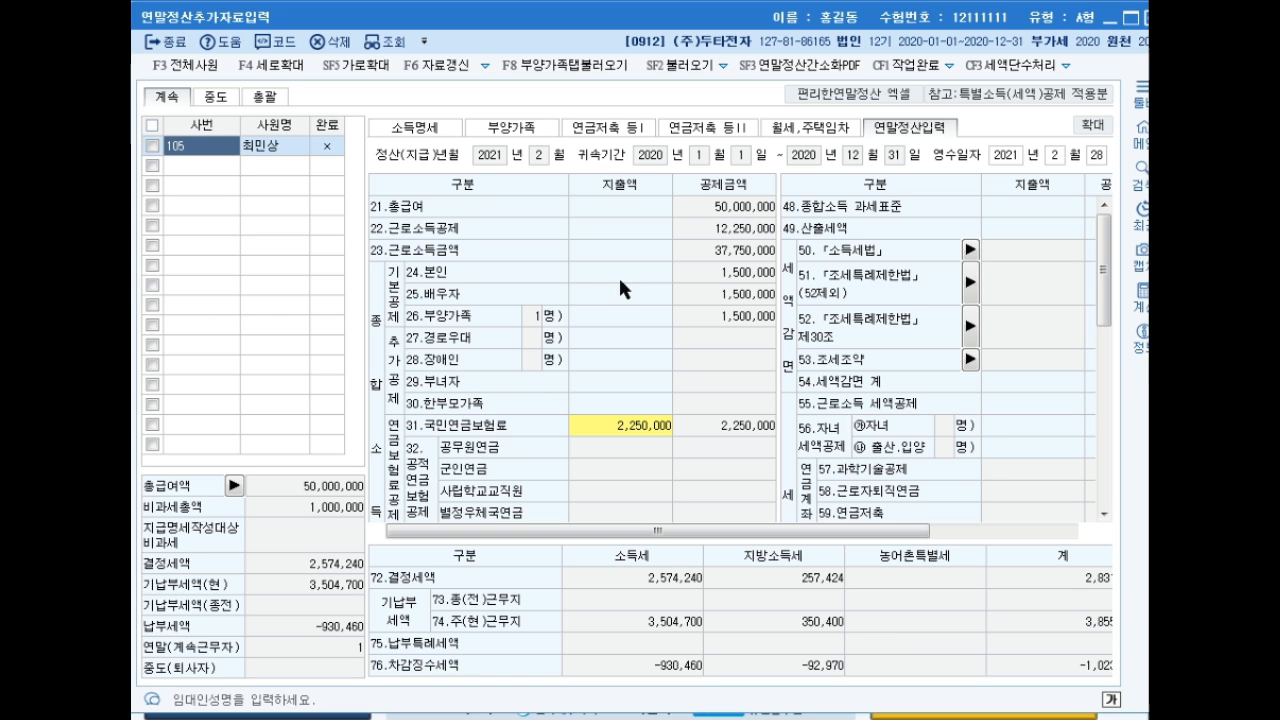
# - Set the 지출액 of 60.보장성보험 일반 to 550,000 in 연말정산입력
pyautogui.moveTo(1106, 283); pyautogui.dragTo(1112, 392)
pyautogui.click(1035, 269)
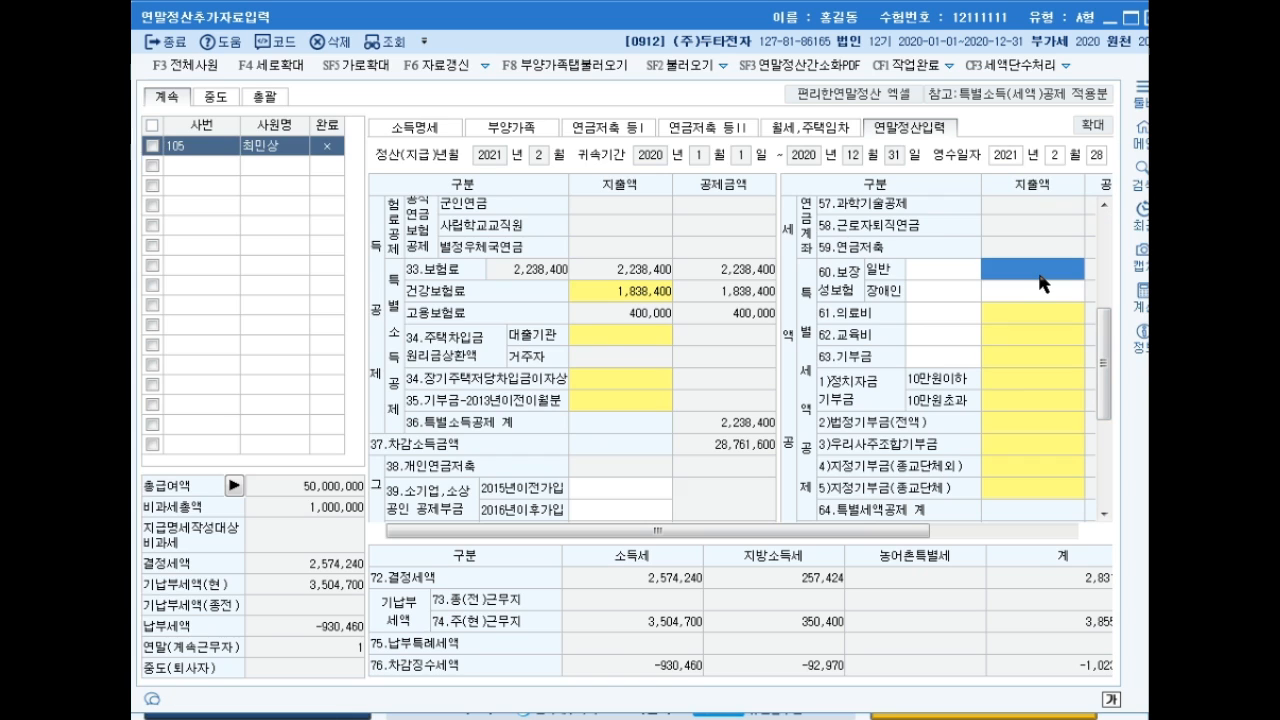
pyautogui.write('5500000')
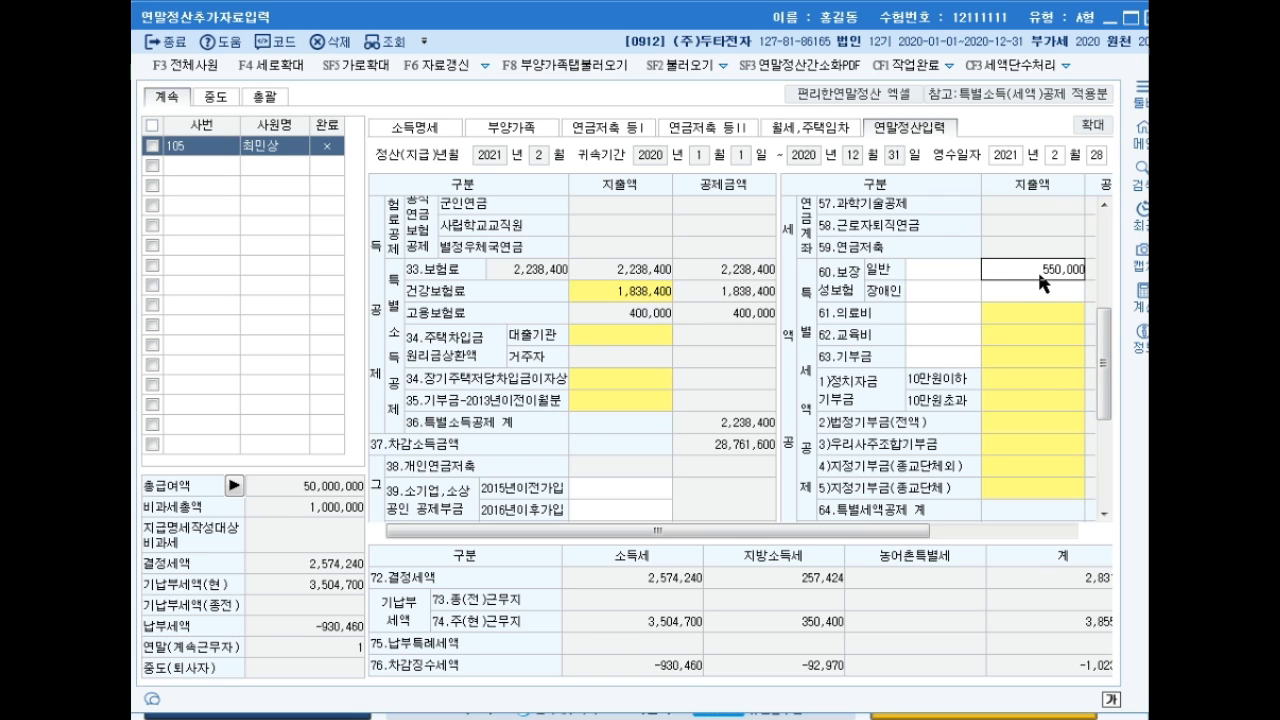
pyautogui.press('Return')
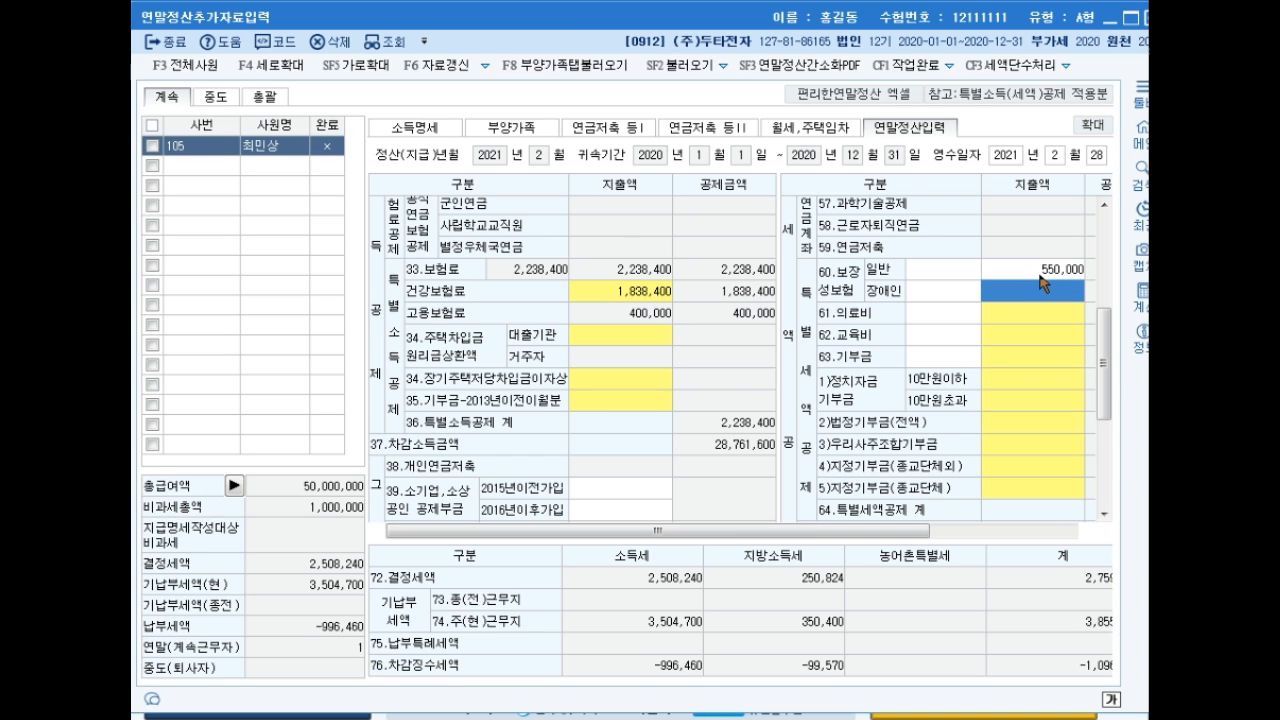
# - Change the 지출액 of 60.보장성보험 일반 to 1,270,000
pyautogui.click(1039, 274)
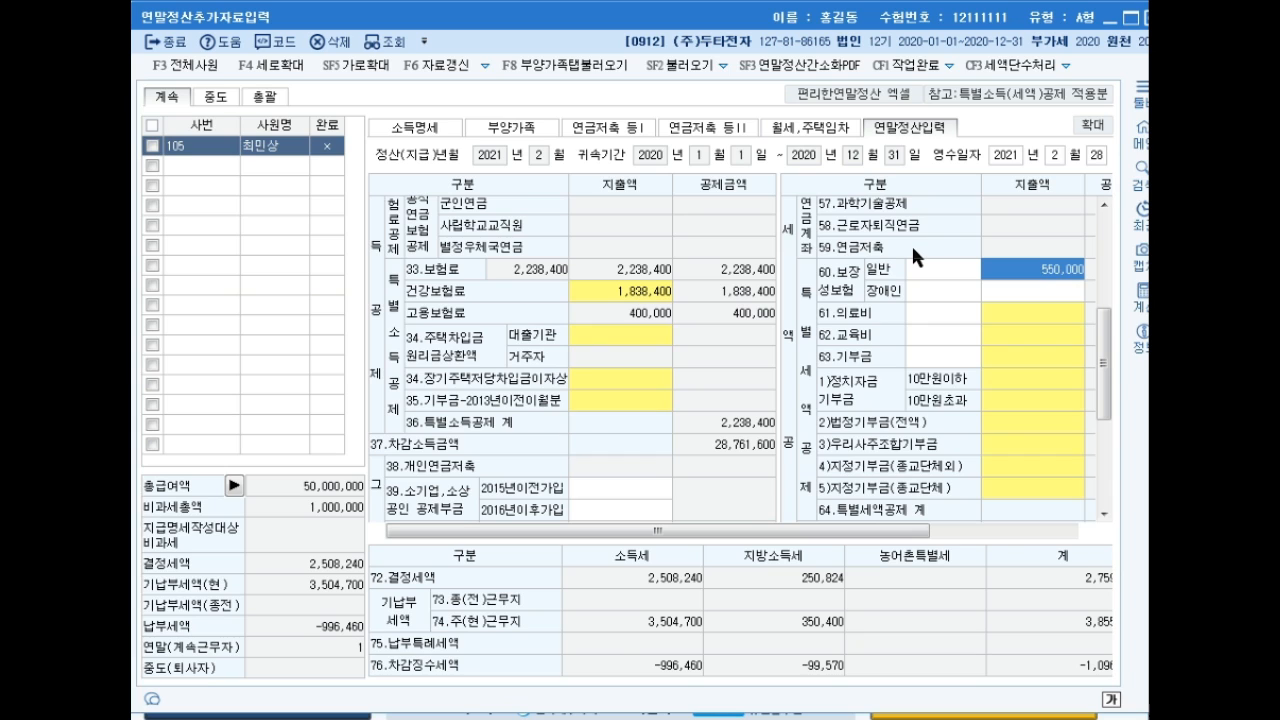
pyautogui.write('1,270,000')
pyautogui.press('Return')
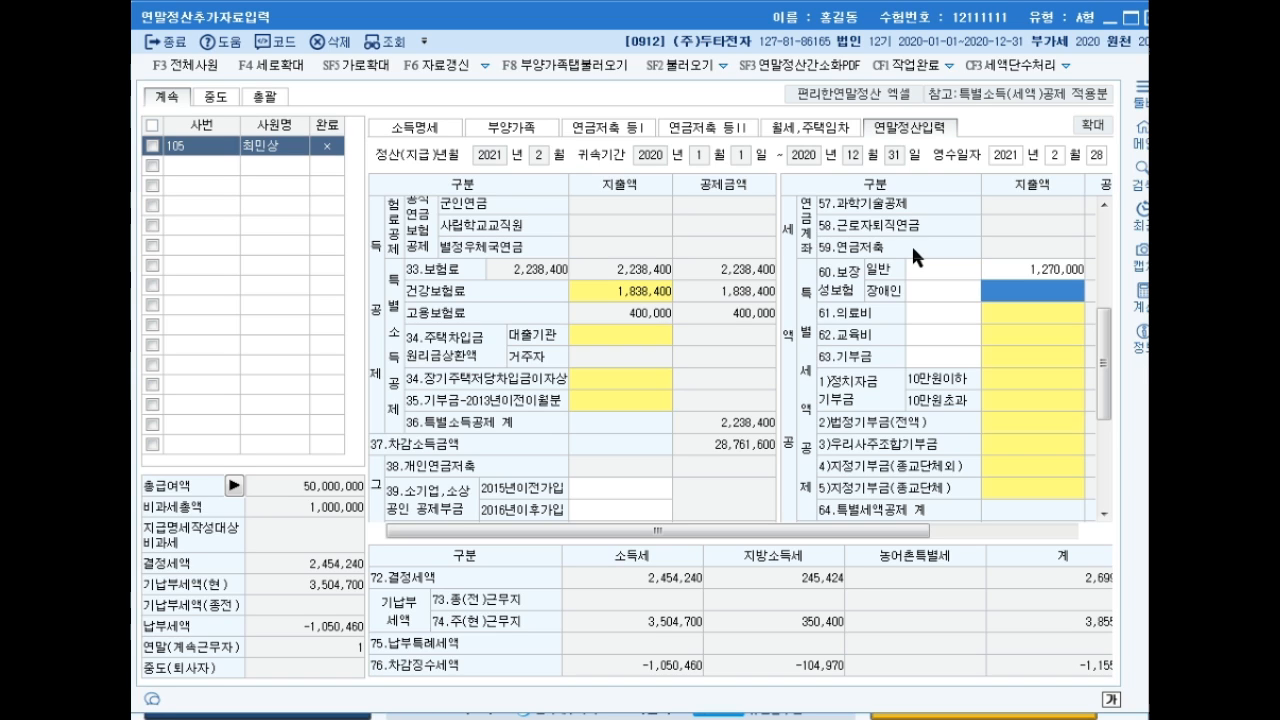
# - Change the 지출액 of 60.보장성보험 일반 to 1,510,000
pyautogui.press('Up')
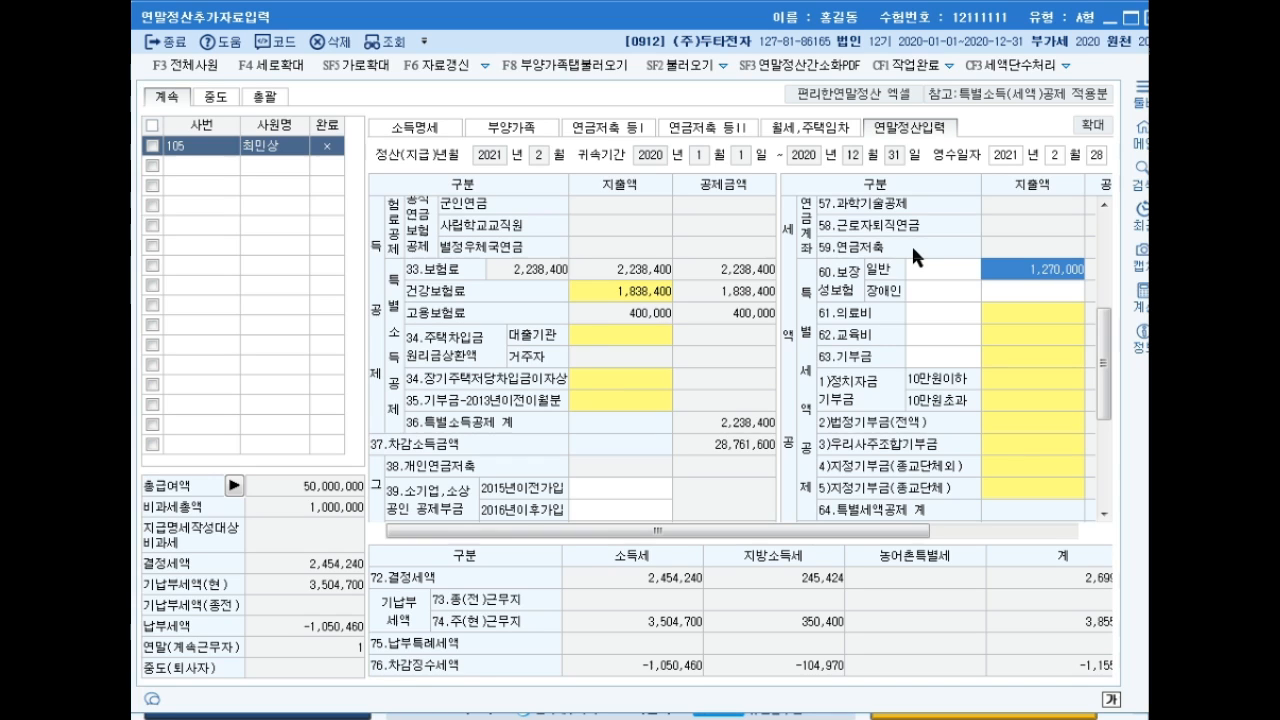
pyautogui.write('1510000')
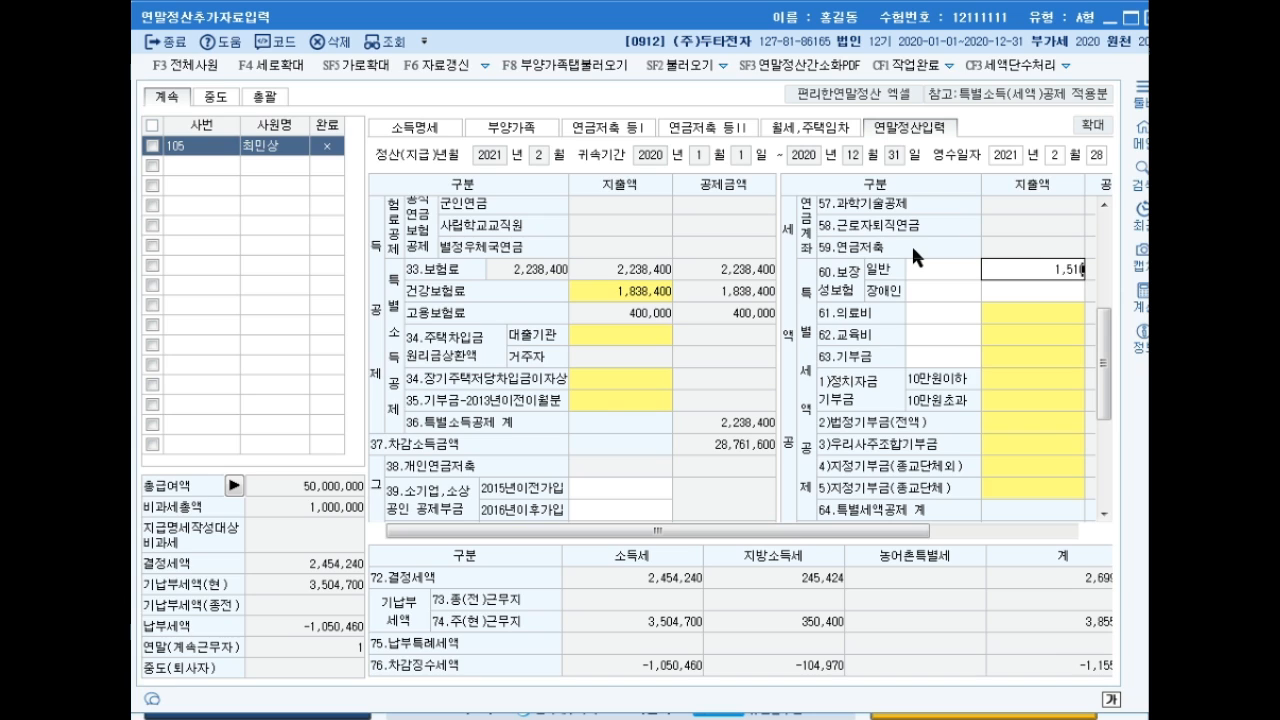
pyautogui.press('Return')
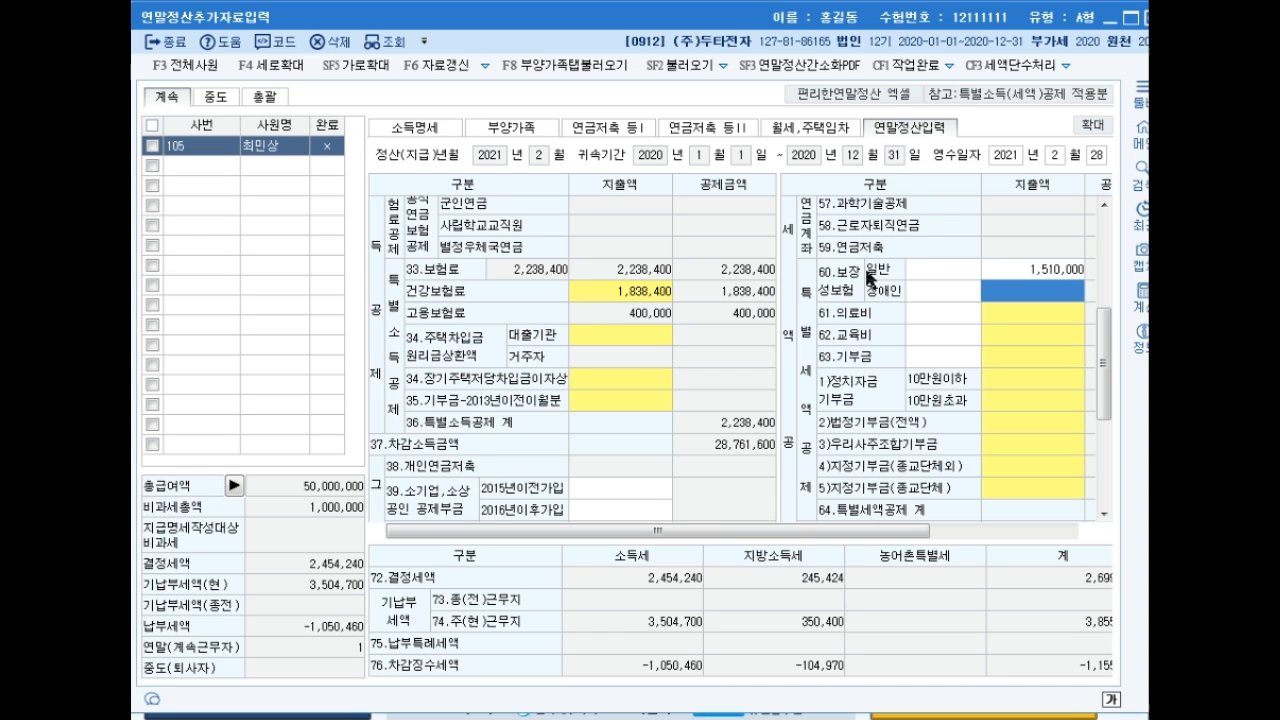
# - Enter the 61.의료비 지출액: 2,200,000 for 본인,65세 이상자 and 2,000,000 for 그 밖의 공제대상자
pyautogui.click(1017, 312)
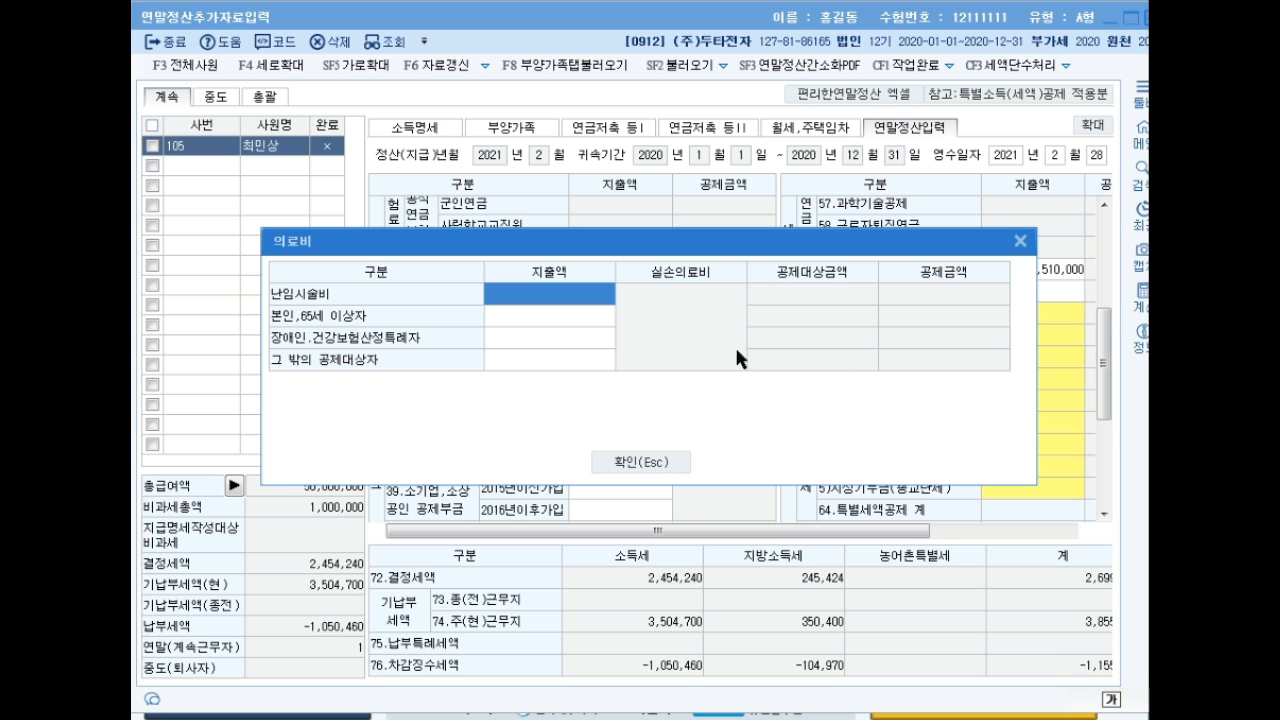
pyautogui.click(546, 321)
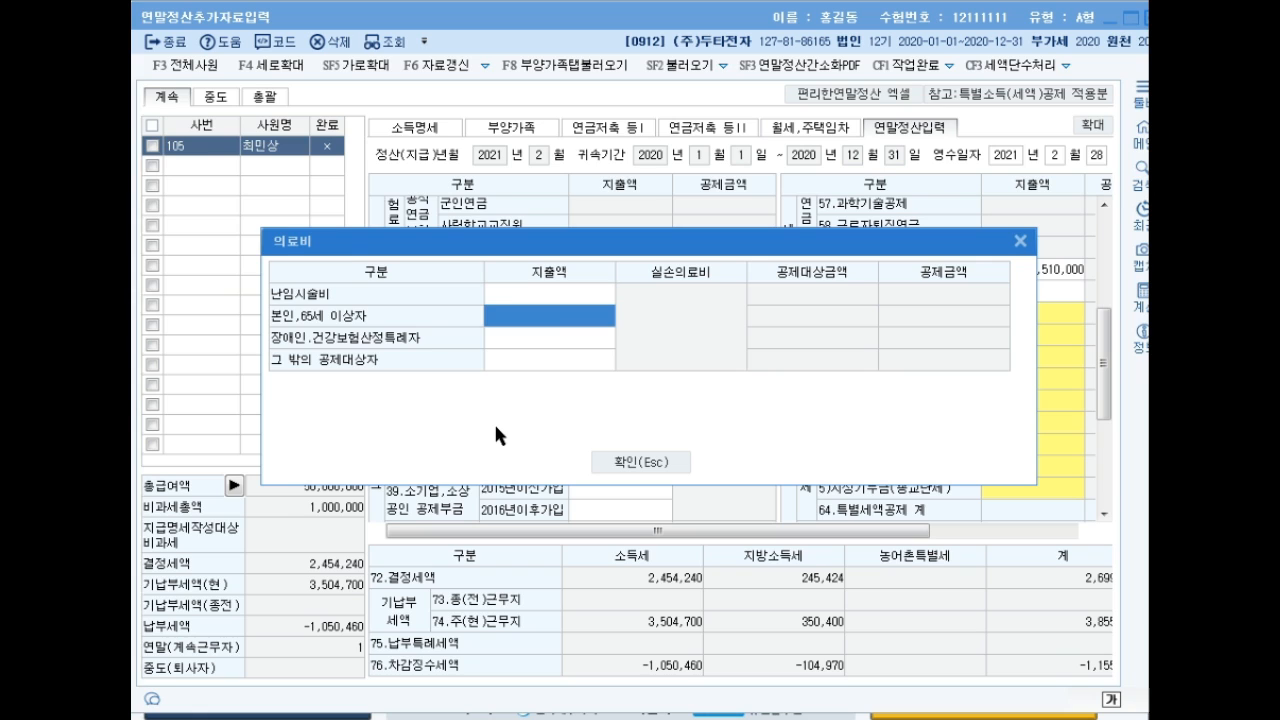
pyautogui.write('3200000')
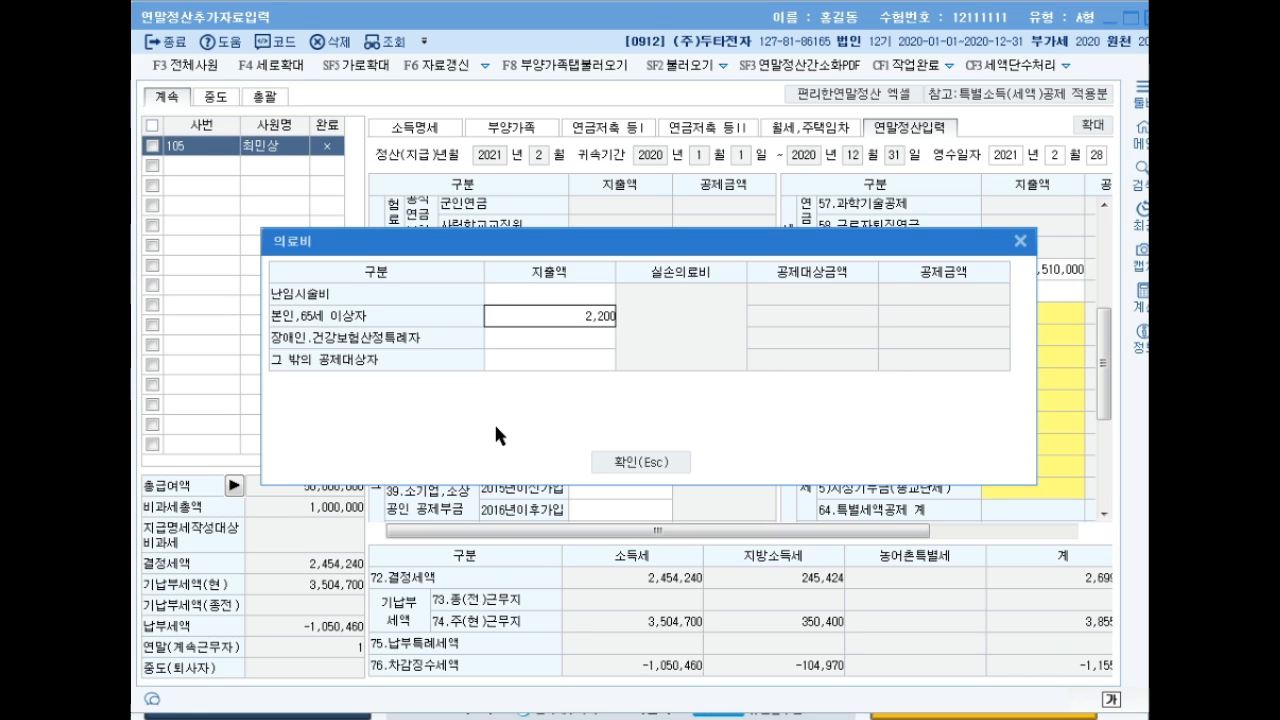
pyautogui.press('Return')
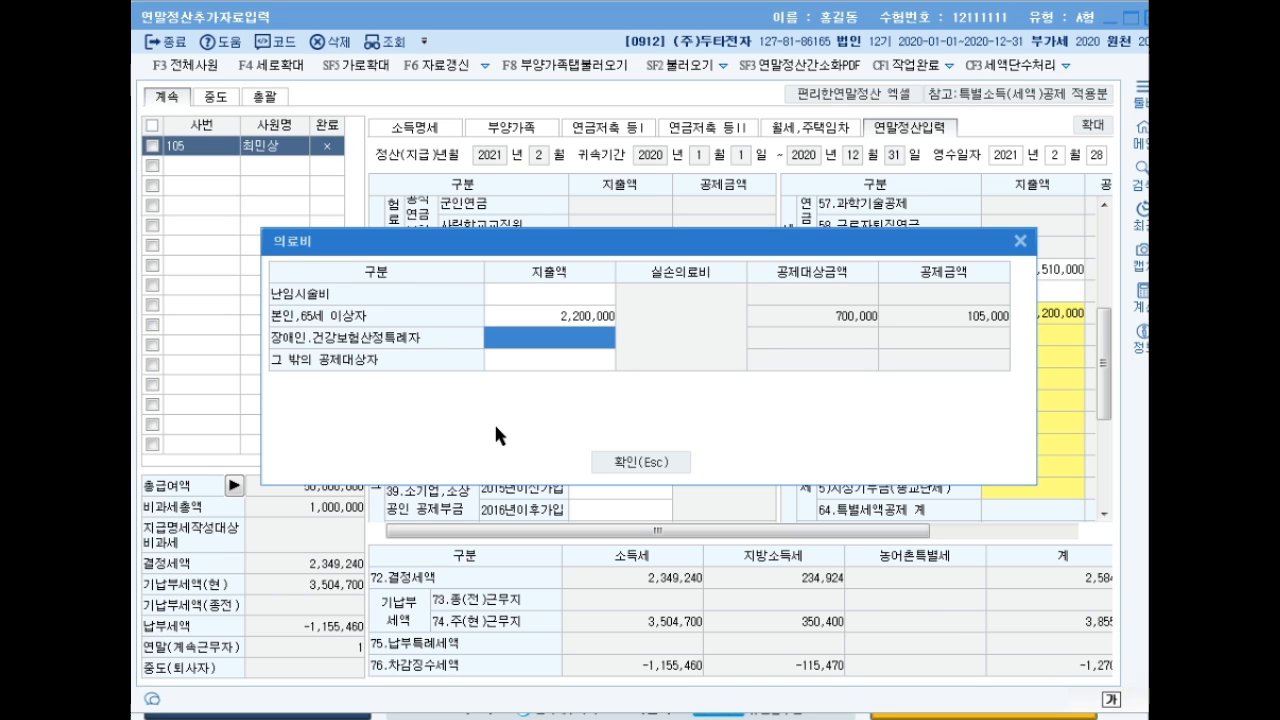
pyautogui.press('Return')
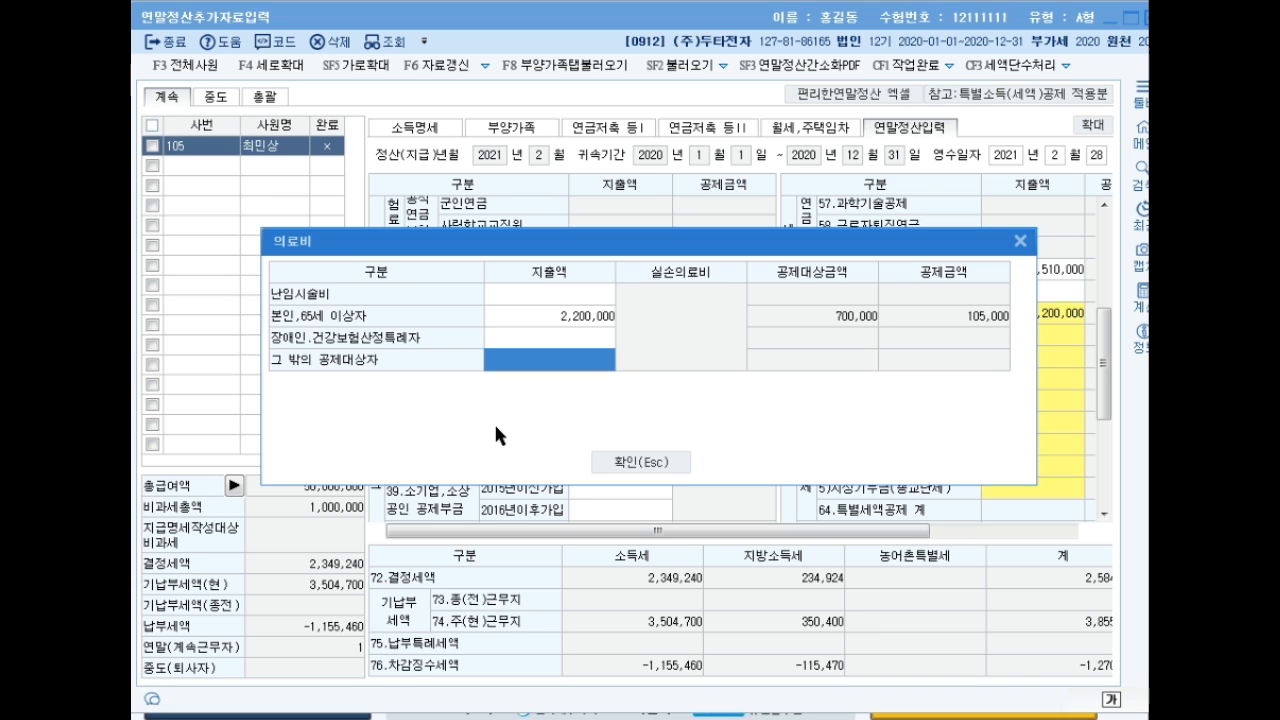
pyautogui.write('2000000')
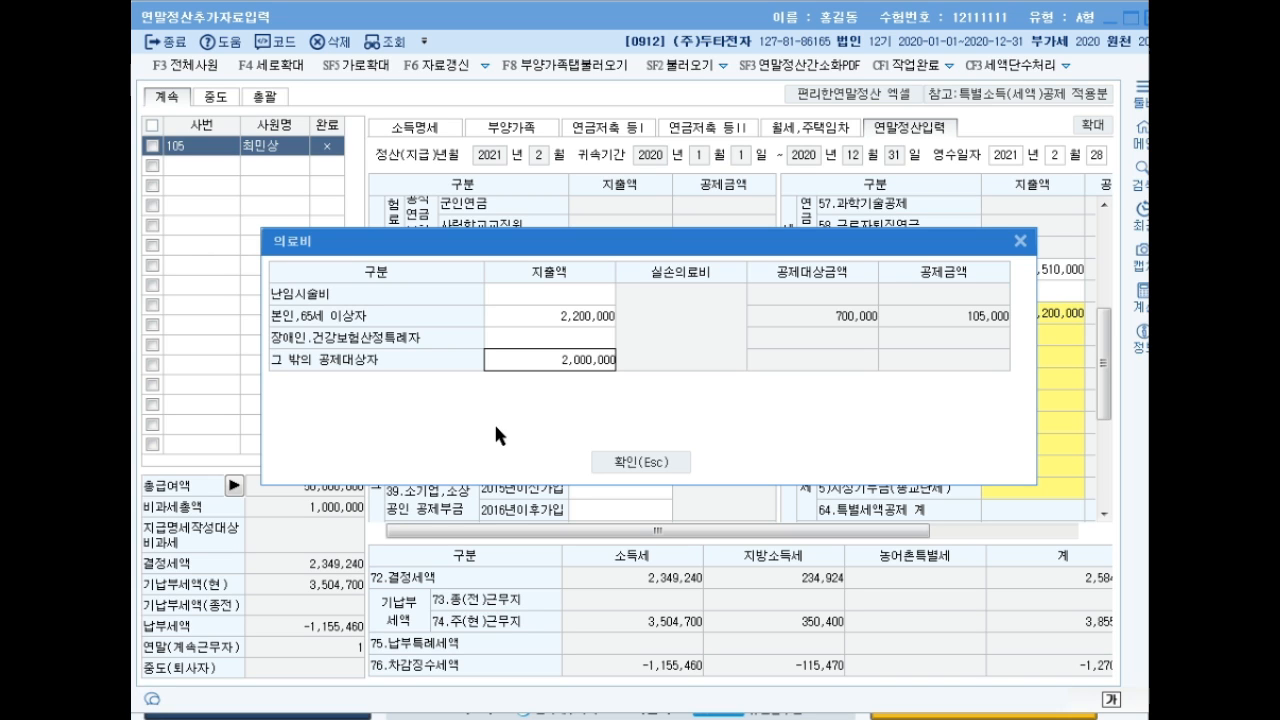
pyautogui.press('Return')
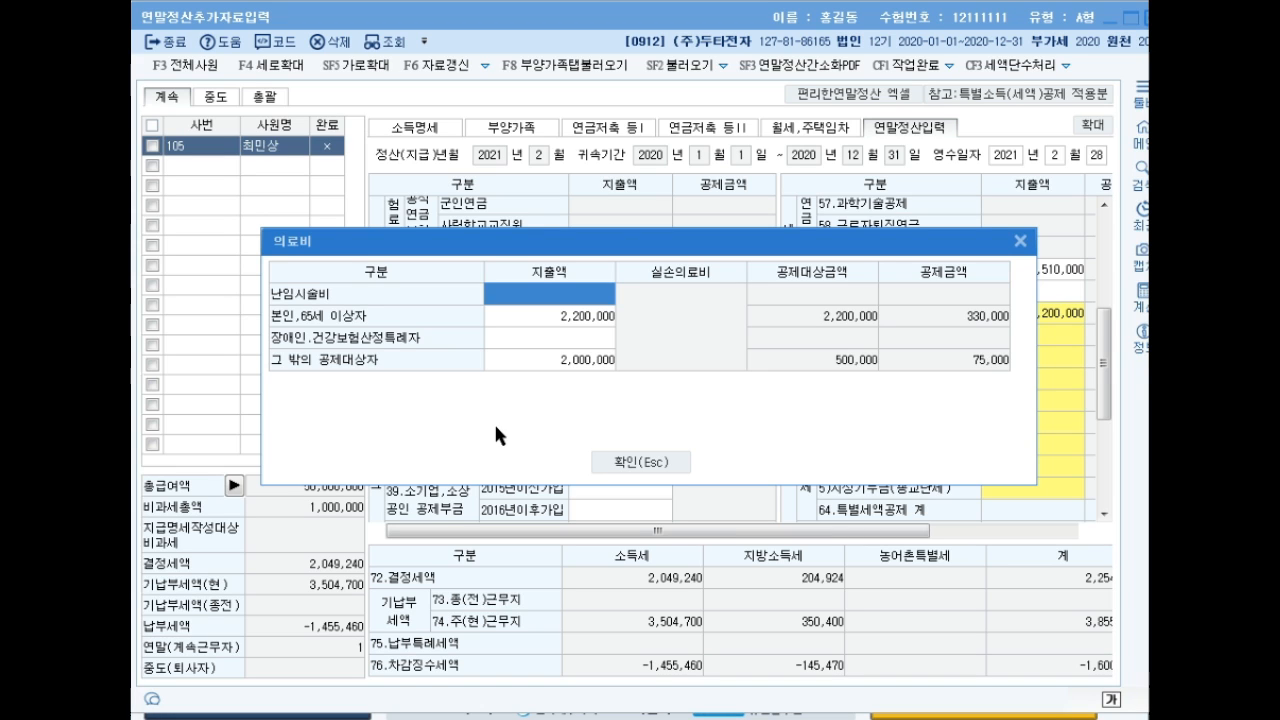
pyautogui.click(648, 462)
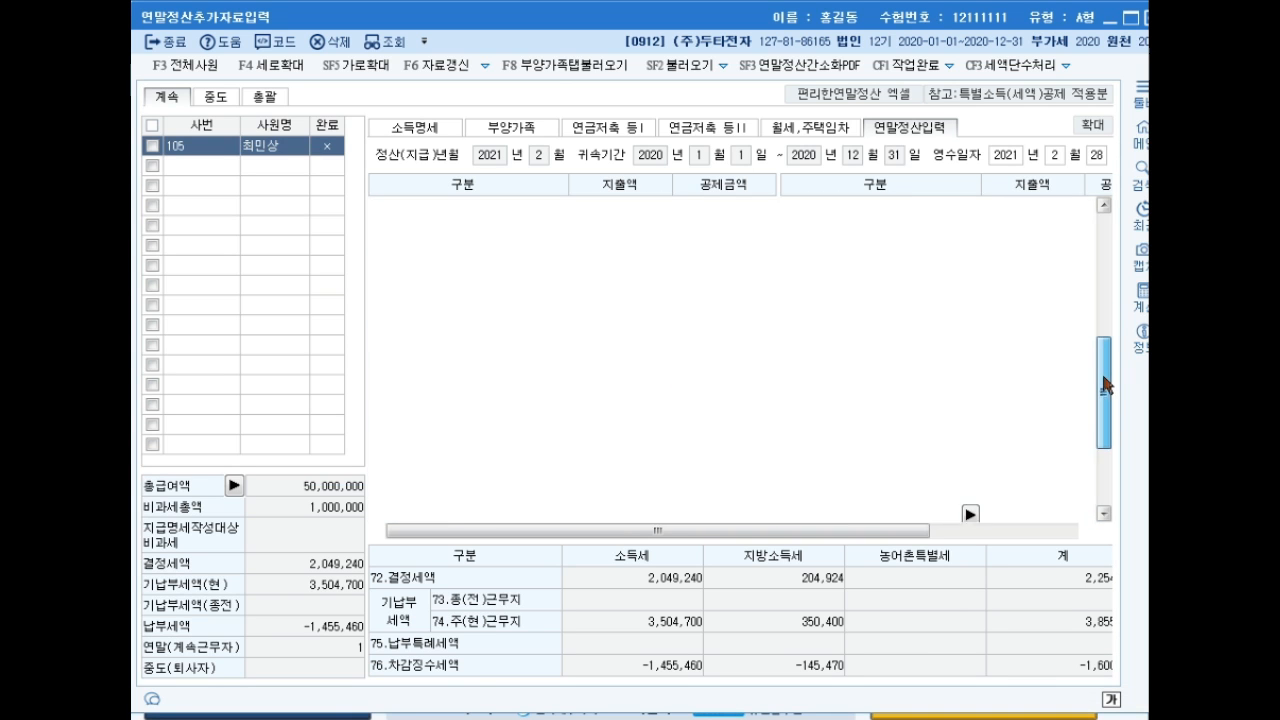
# - Set the 본인(전액) 지출액 of 62.교육비 to 6,000,000
pyautogui.click(1020, 308)
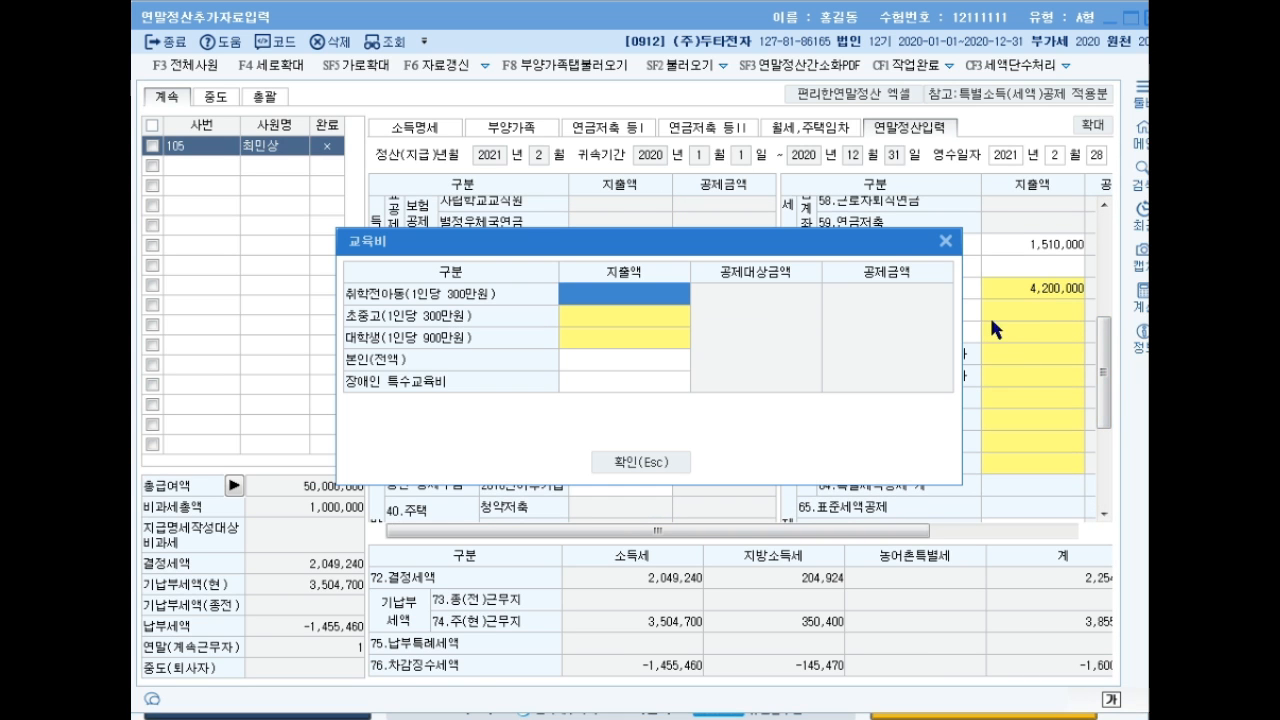
pyautogui.click(612, 360)
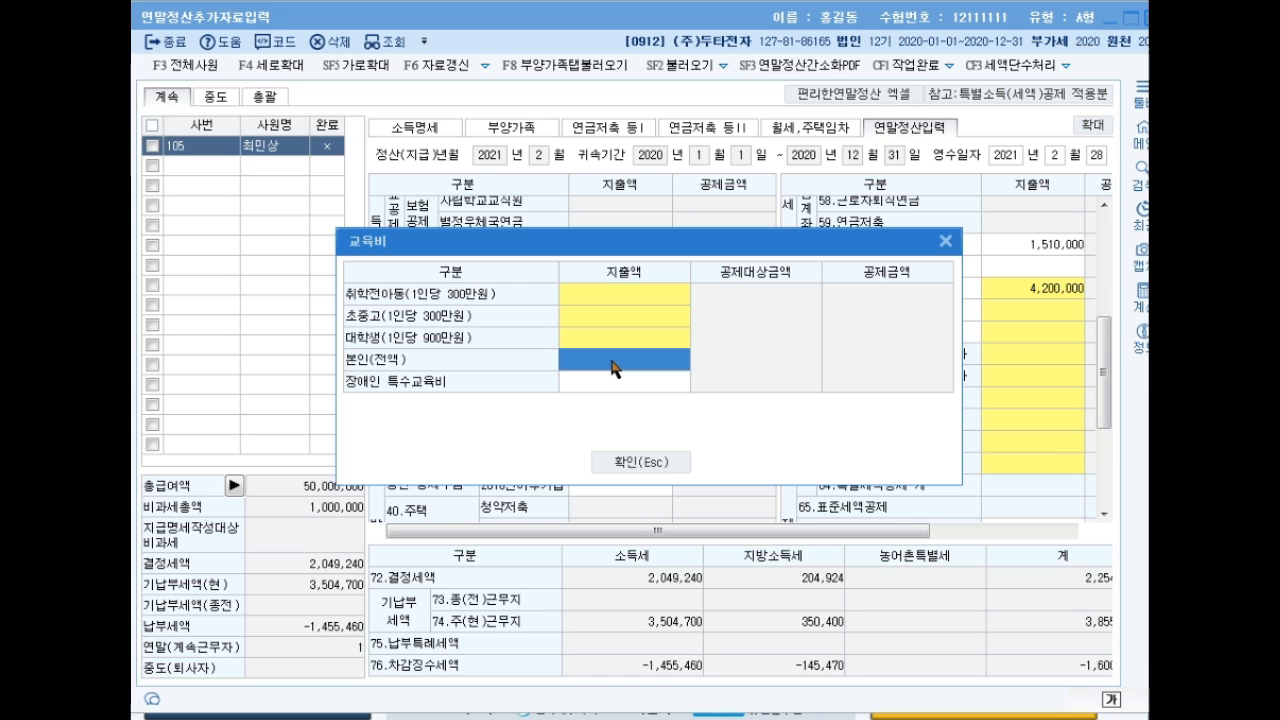
pyautogui.write('6000000')
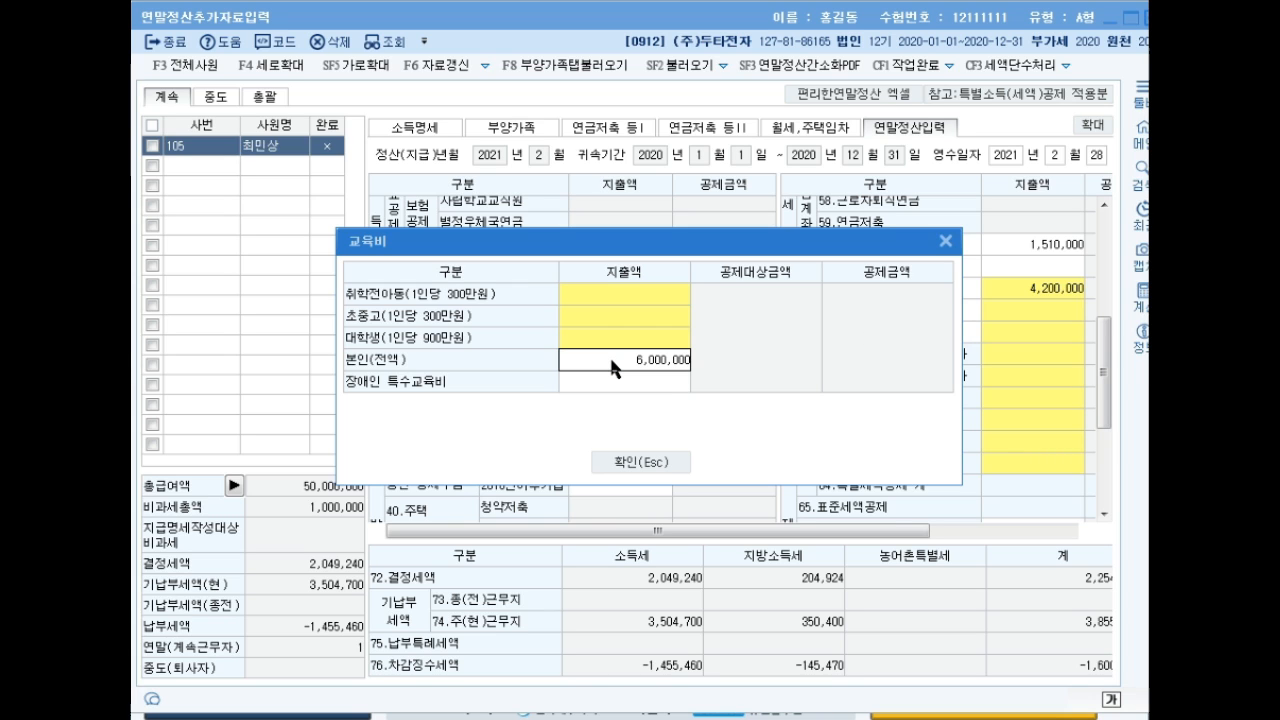
pyautogui.press('Return')
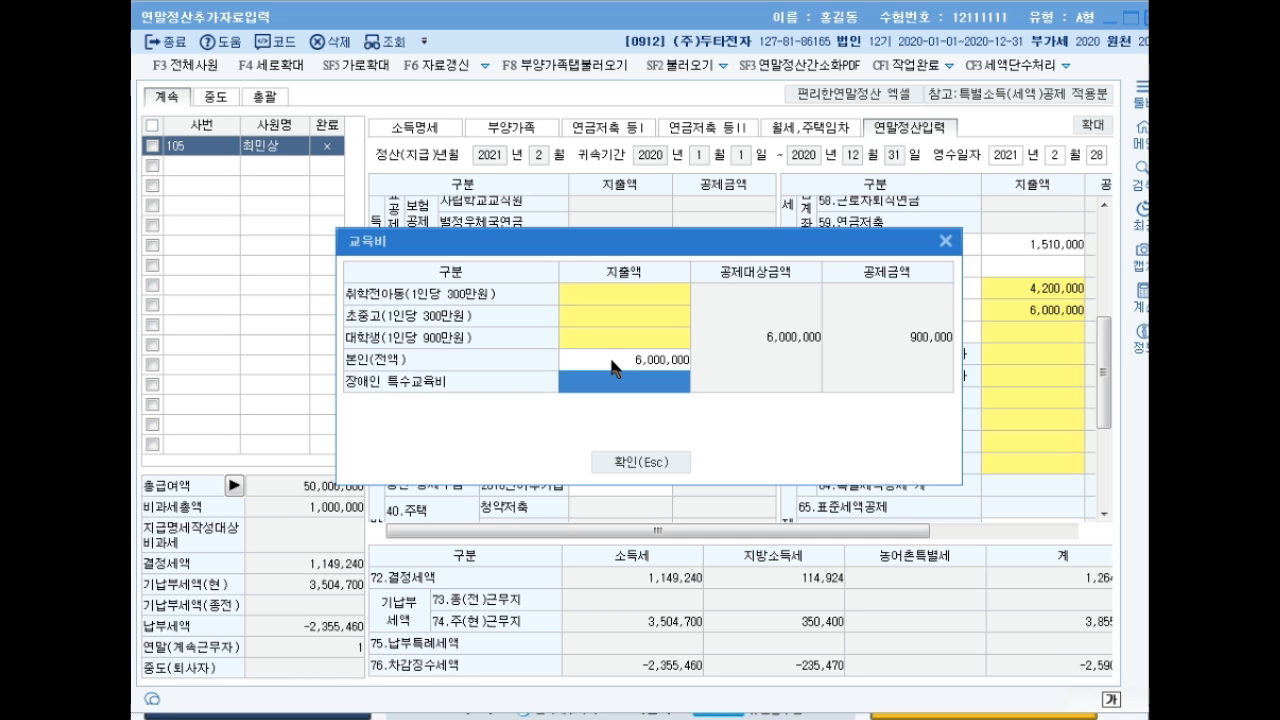
# - Add a 지출금액 of 1,000,000 under 취학전아동 in 교육비 and apply the education expenses
pyautogui.doubleClick(611, 297)
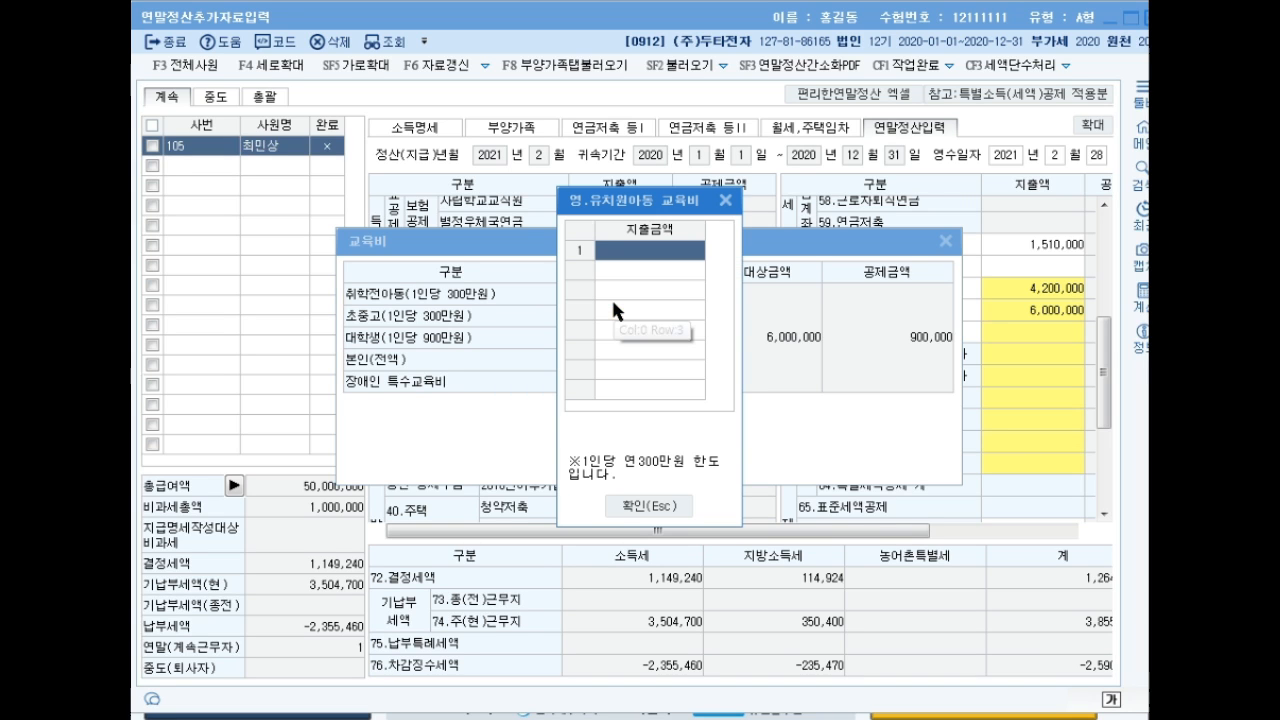
pyautogui.write('1000000')
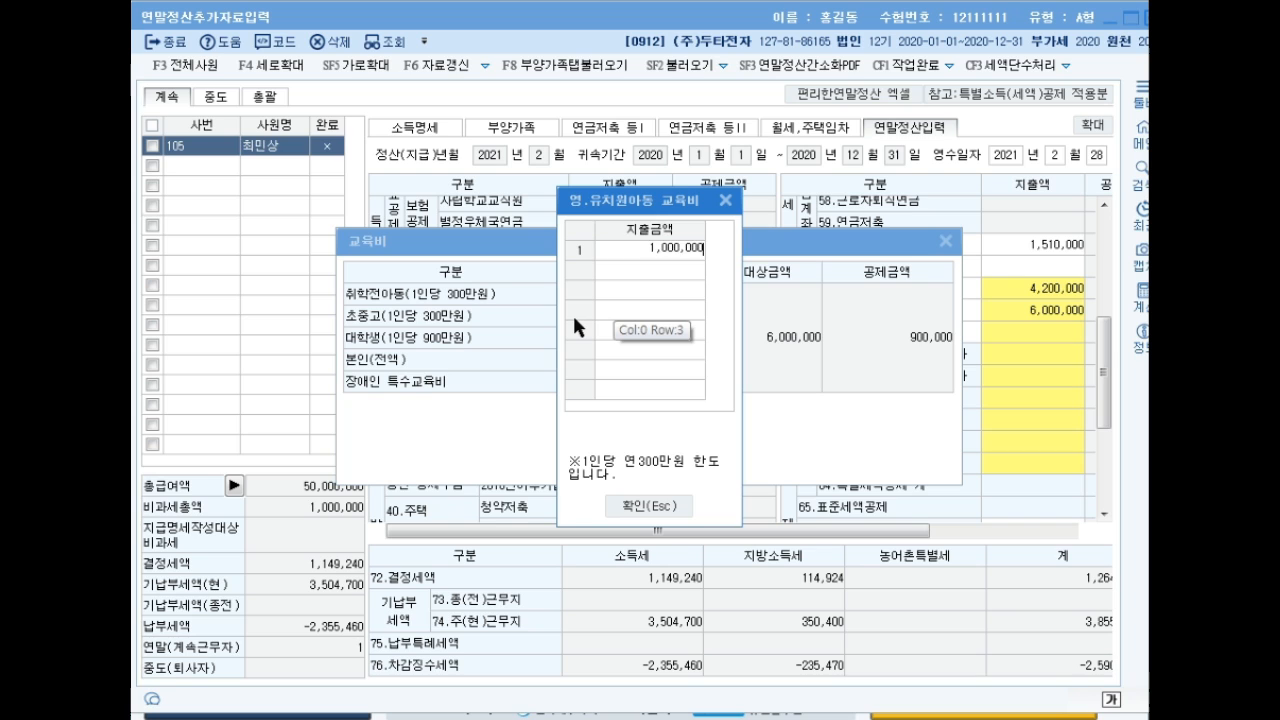
pyautogui.press('Return')
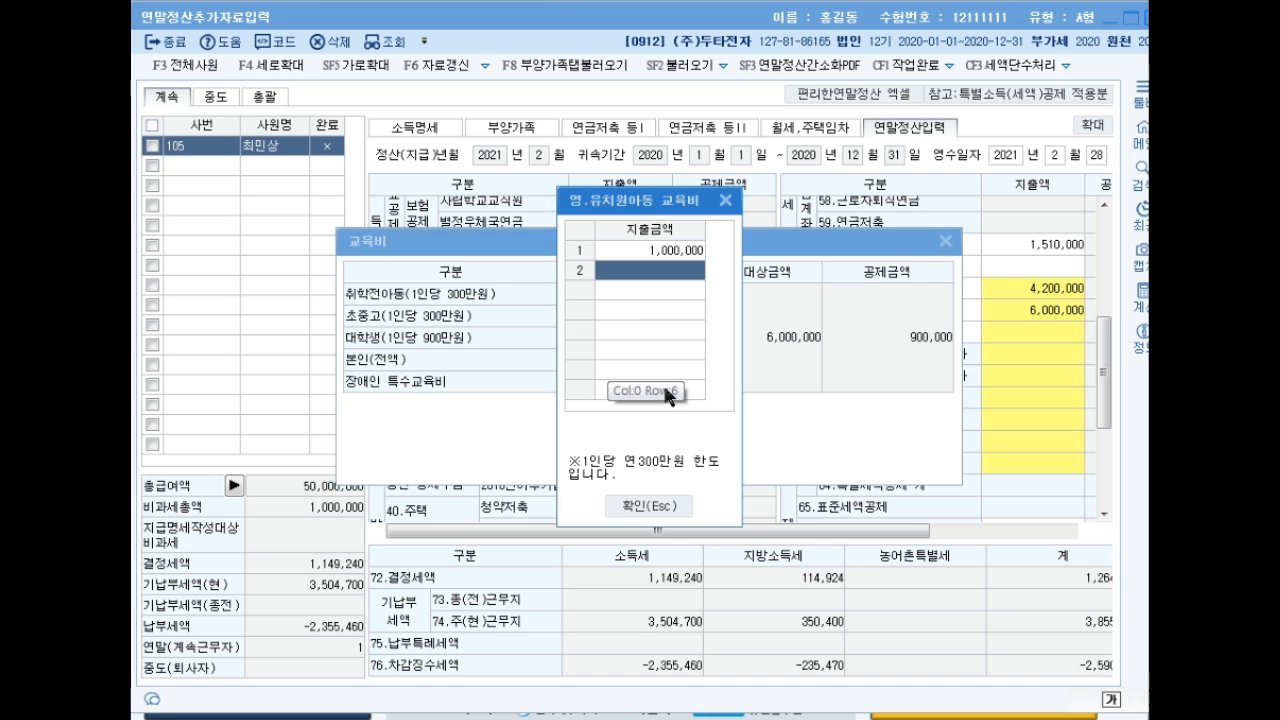
pyautogui.click(650, 506)
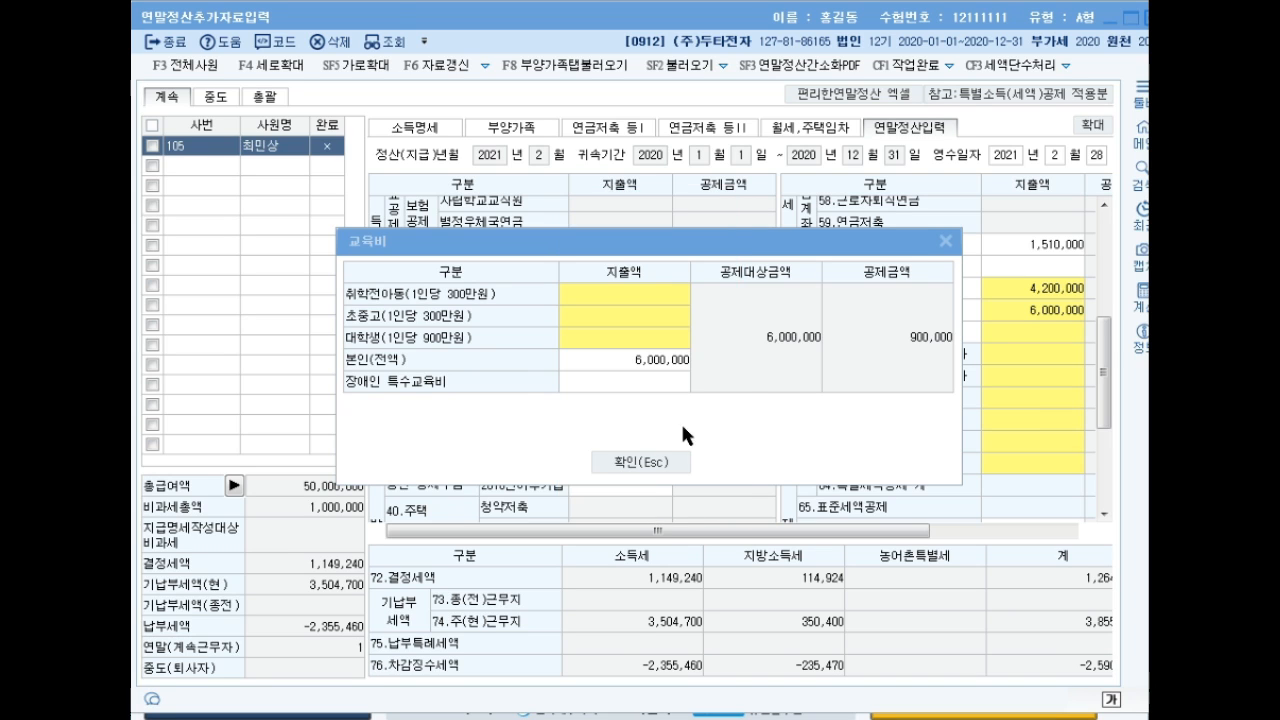
pyautogui.click(657, 457)
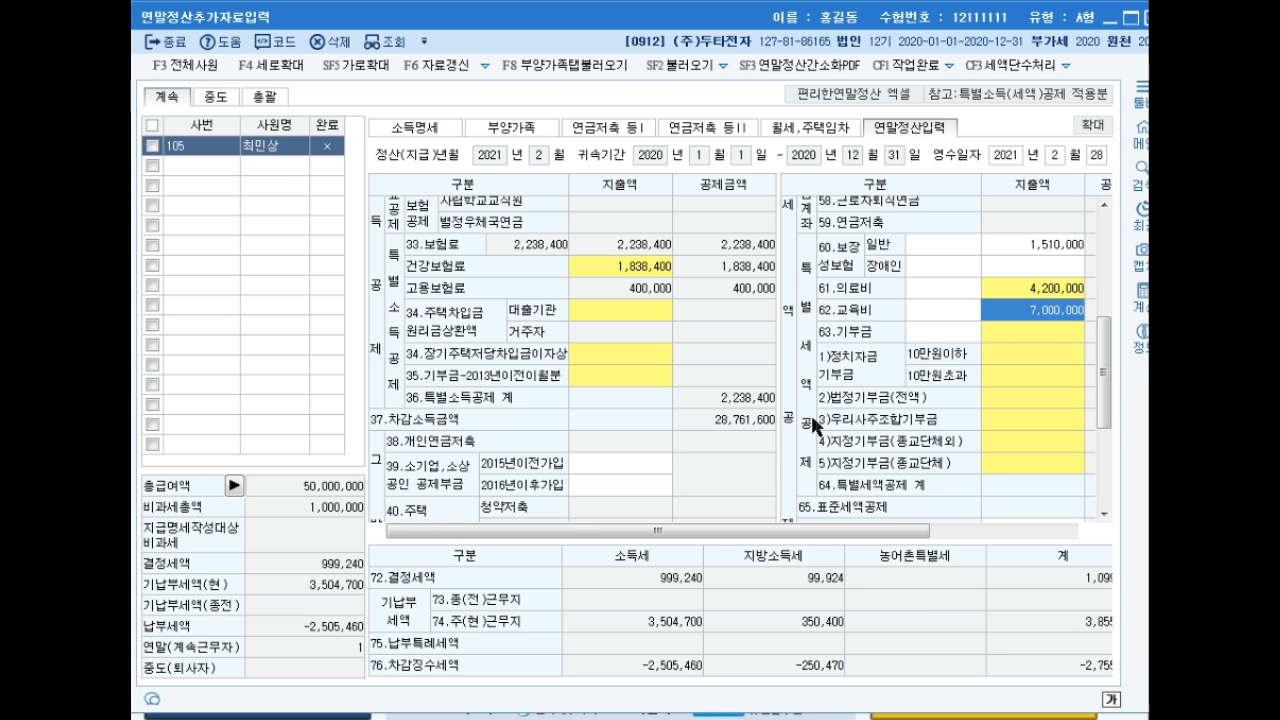
# - Enter a 지출액 of 3,000,000 for 종교단체 당해기부금 in 기부금 and apply it
pyautogui.click(1019, 352)
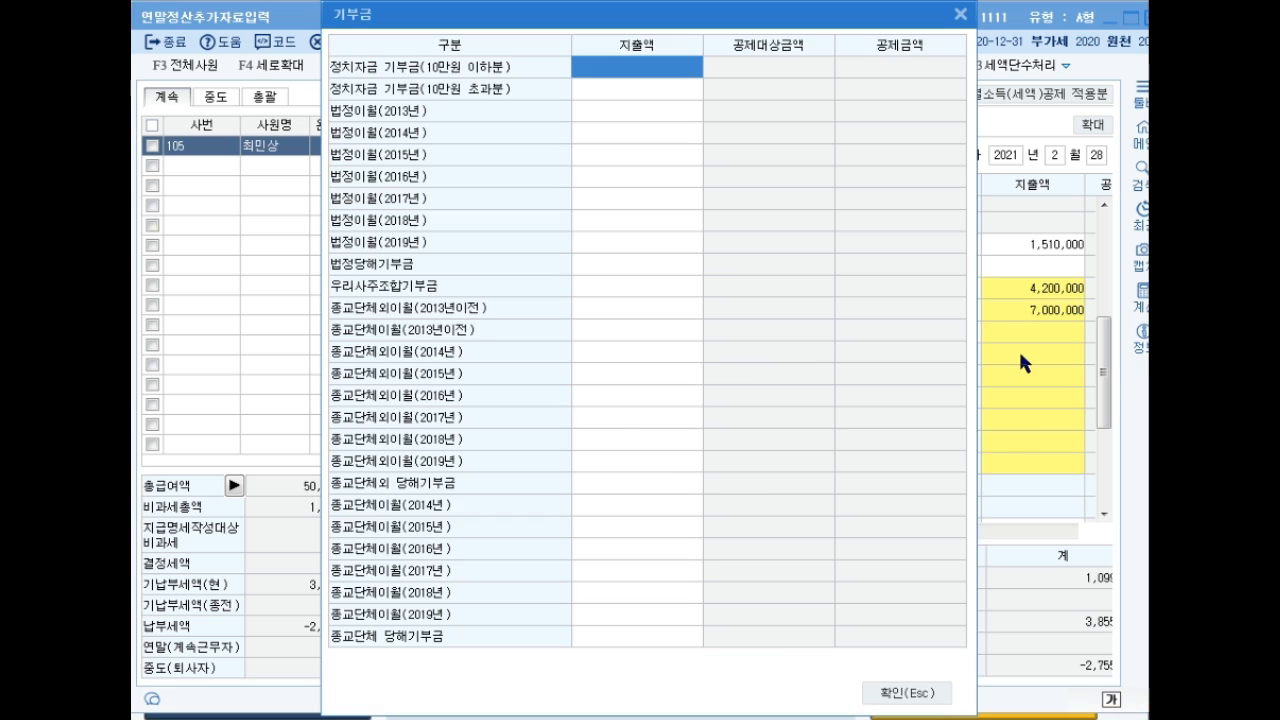
pyautogui.click(630, 637)
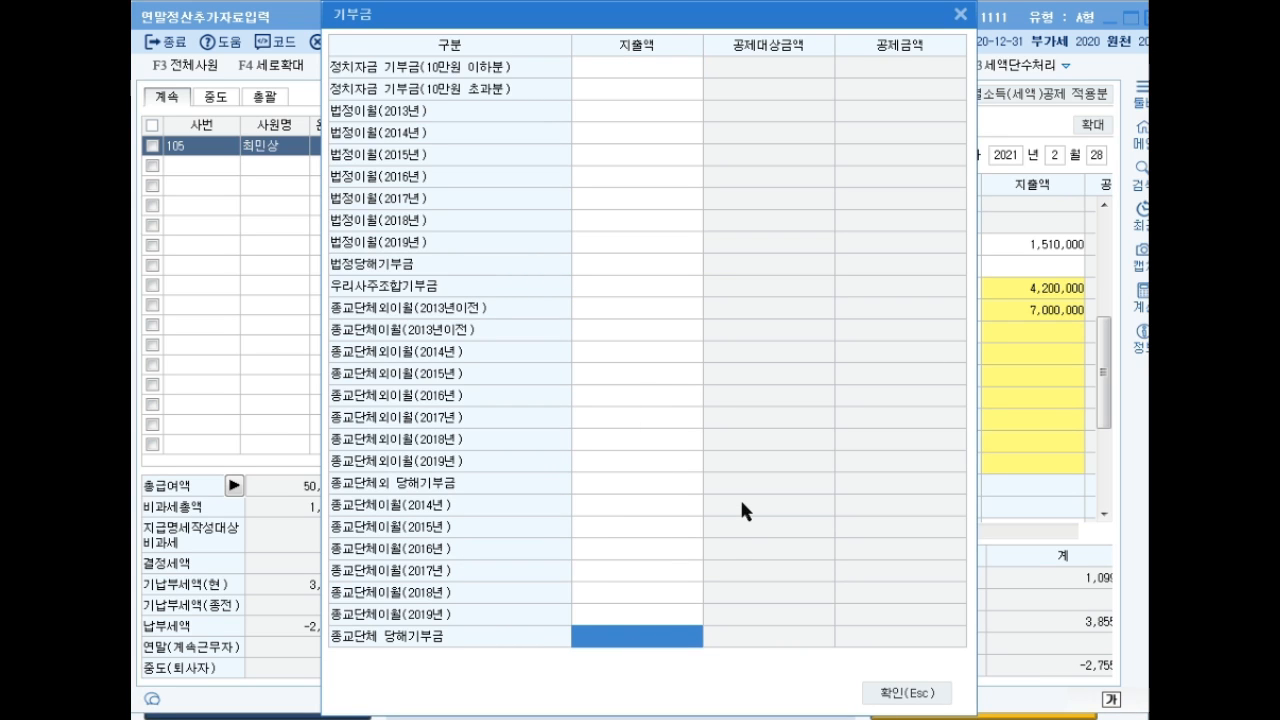
pyautogui.write('3000000')
pyautogui.press('Return')
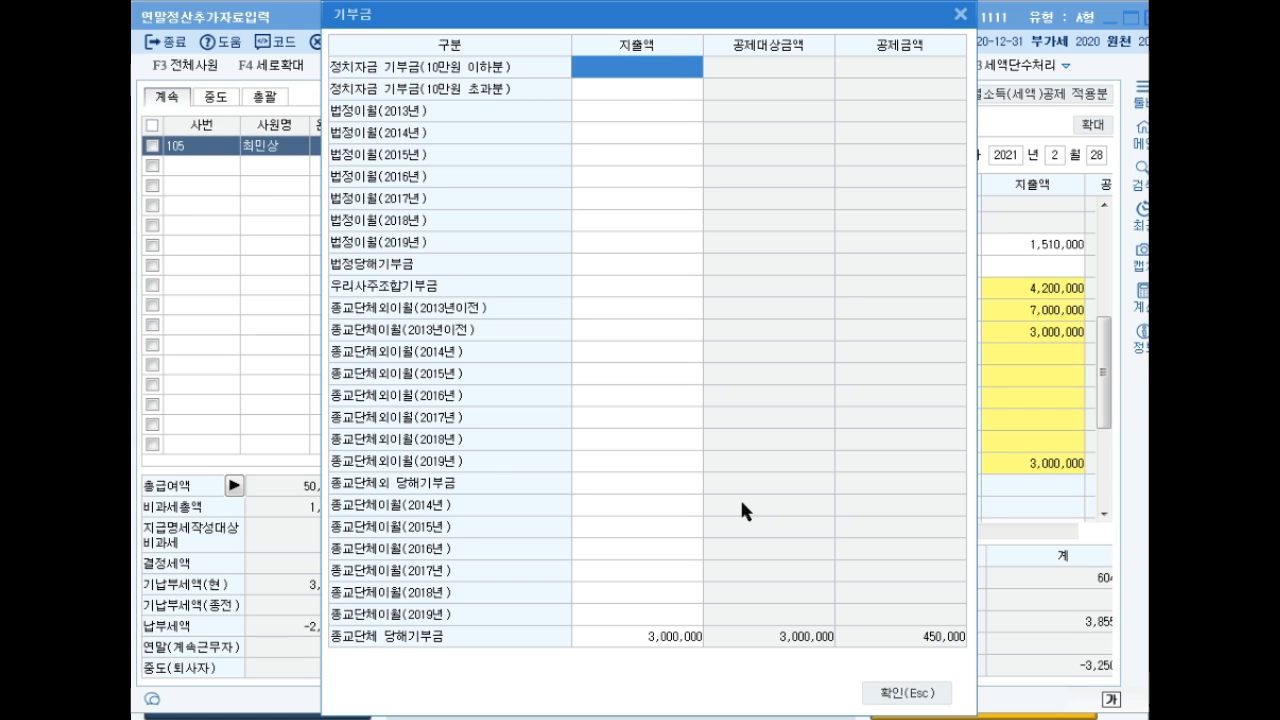
pyautogui.click(900, 693)
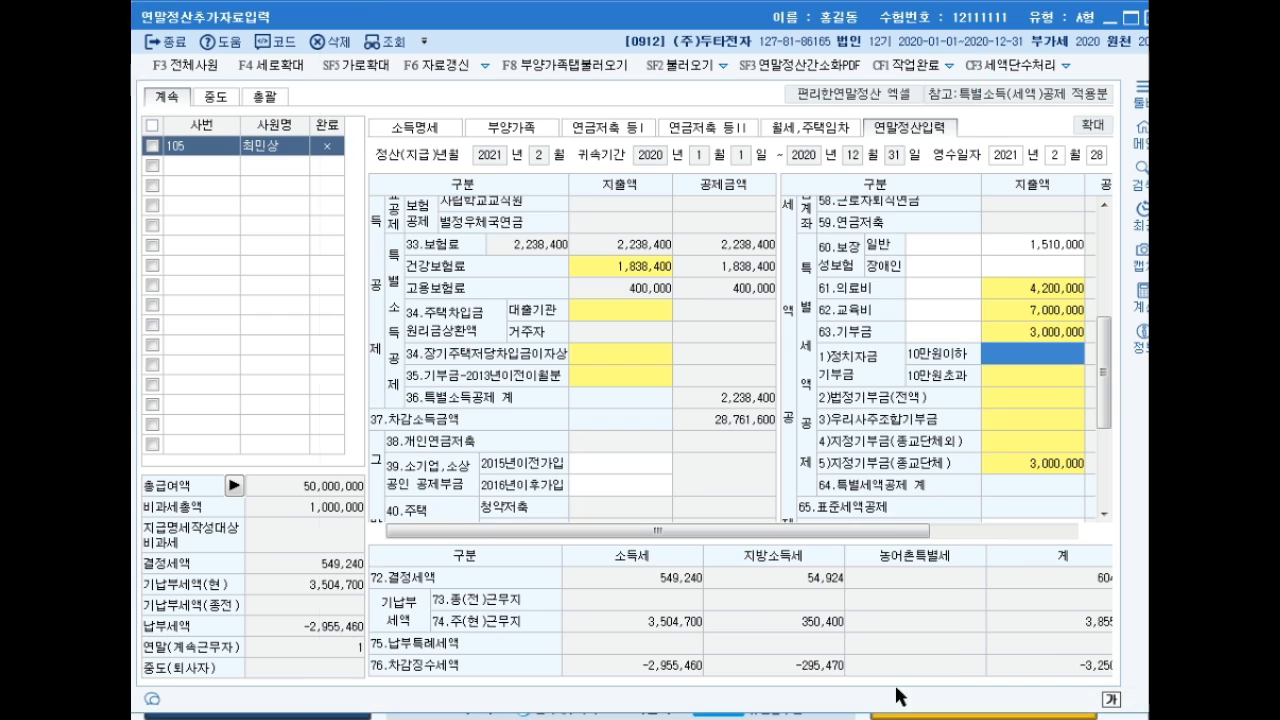
# - Open 신용카드 등 공제대상금액 from 연말정산입력 and set the 신용카드 대상금액 to 12,060,000
pyautogui.moveTo(1105, 380); pyautogui.dragTo(1109, 456)
pyautogui.click(583, 377)
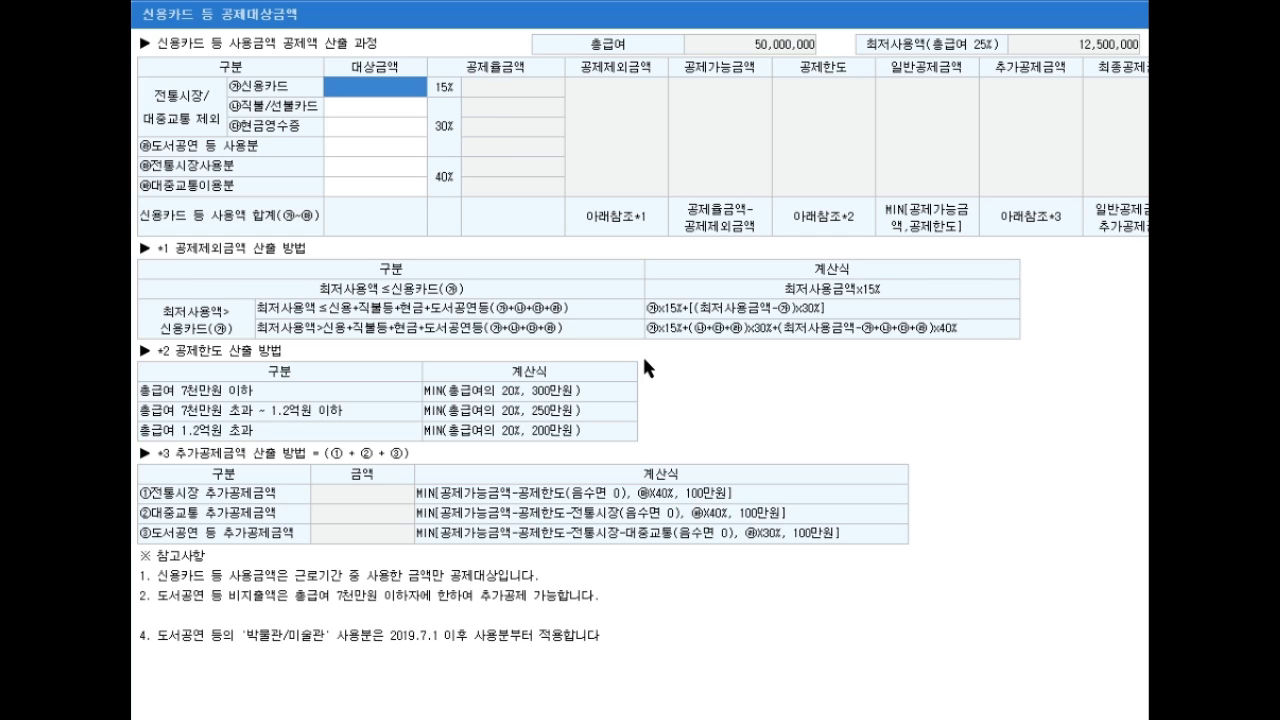
pyautogui.write('12,060,000')
pyautogui.press('Return')
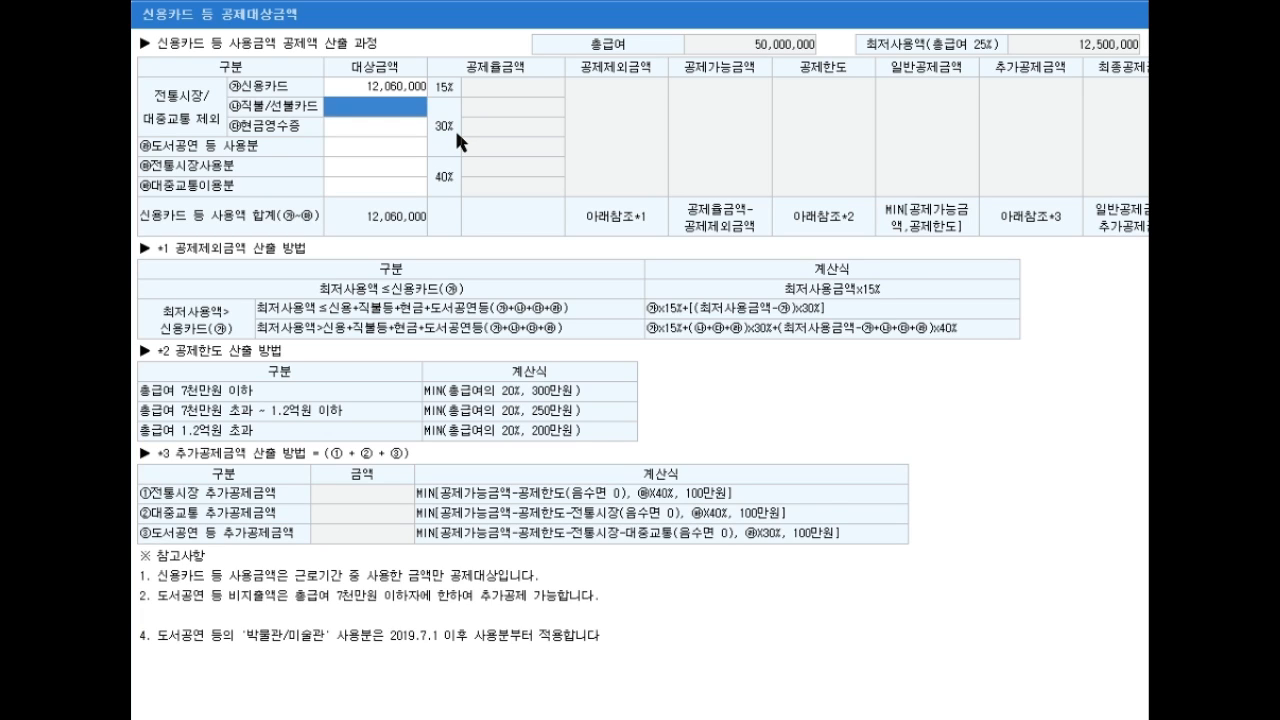
# - Set the 대상금액 of 대중교통이용분 to 900,000 and of 전통시장사용분 to 90,000
pyautogui.press('Return')
pyautogui.press('Return')
pyautogui.press('Return')
pyautogui.press('Return')
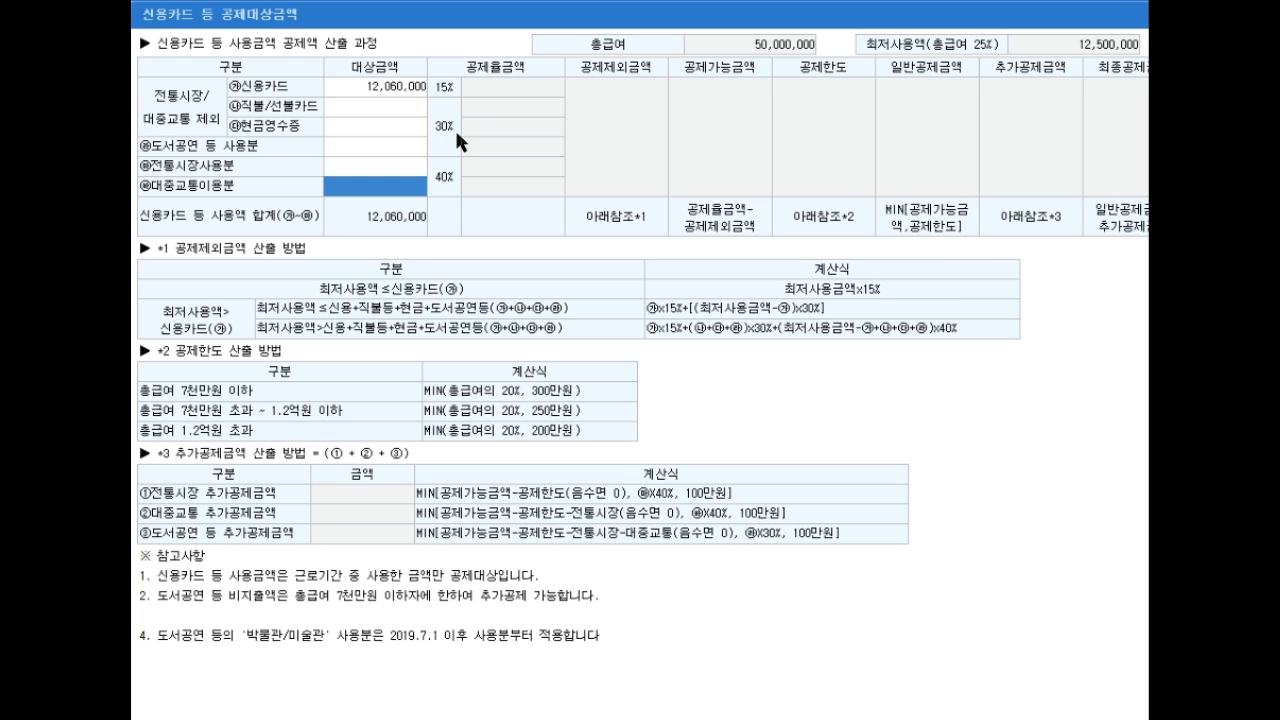
pyautogui.write('9000000')
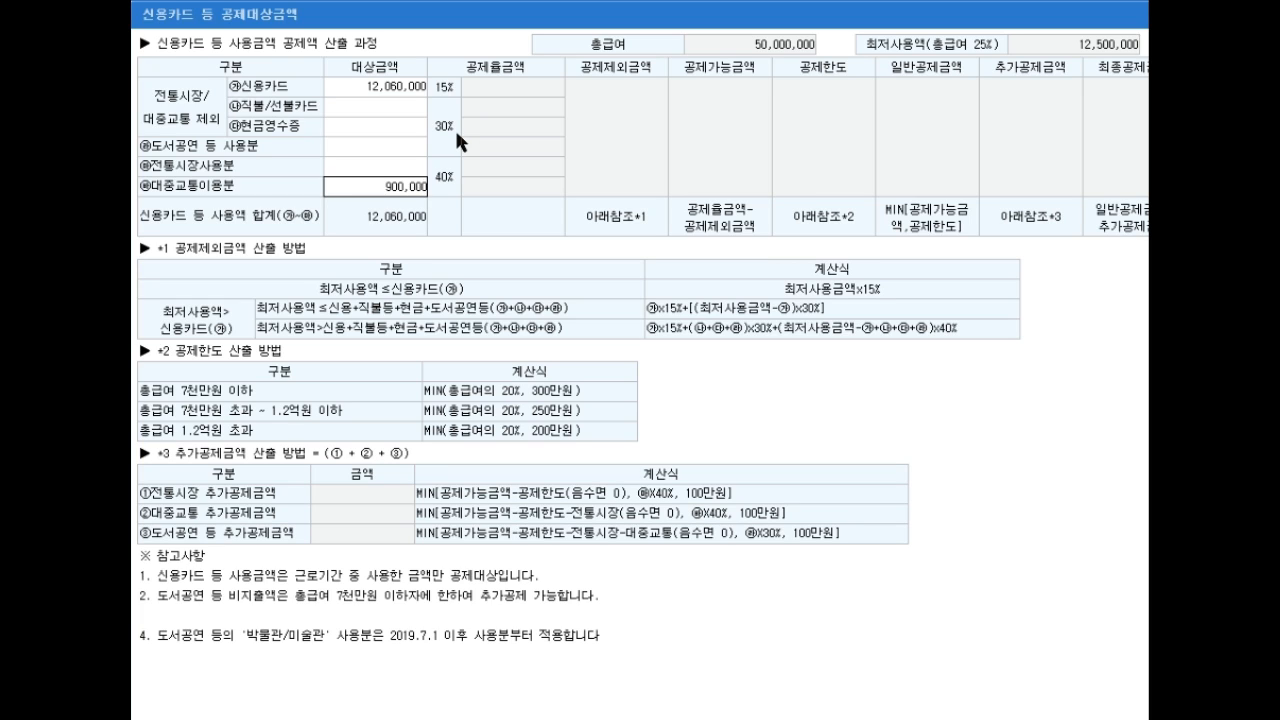
pyautogui.press('Return')
pyautogui.press('Return')
pyautogui.press('Return')
pyautogui.press('Return')
pyautogui.press('Return')
pyautogui.write('90,000')
pyautogui.press('Return')
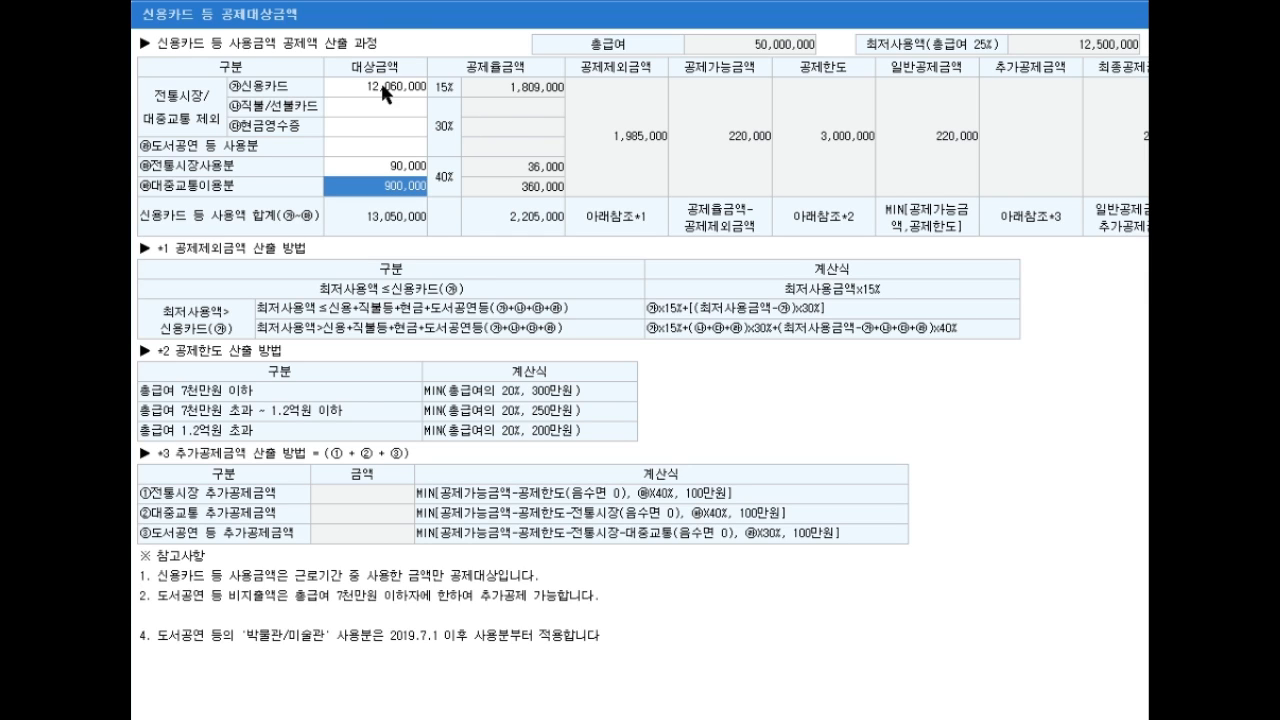
# - Change the 신용카드 대상금액 to 18,000,000
pyautogui.click(352, 84)
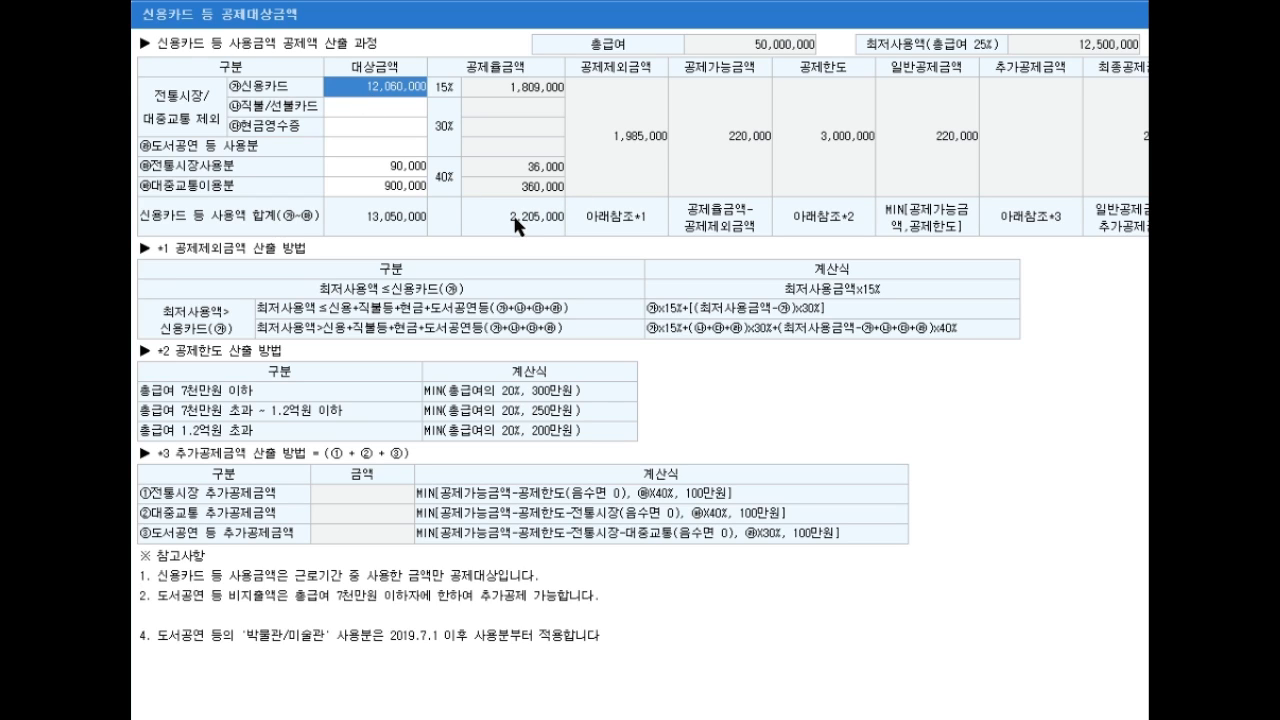
pyautogui.write('18000000')
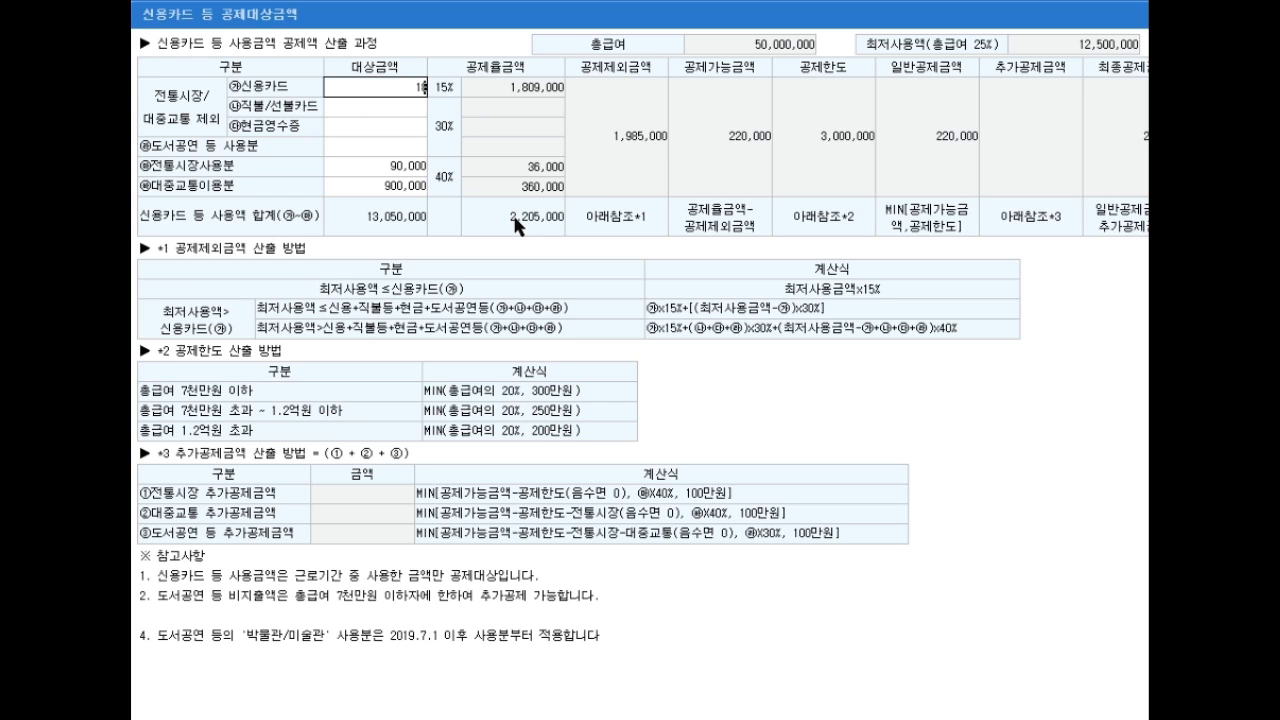
pyautogui.press('Return')
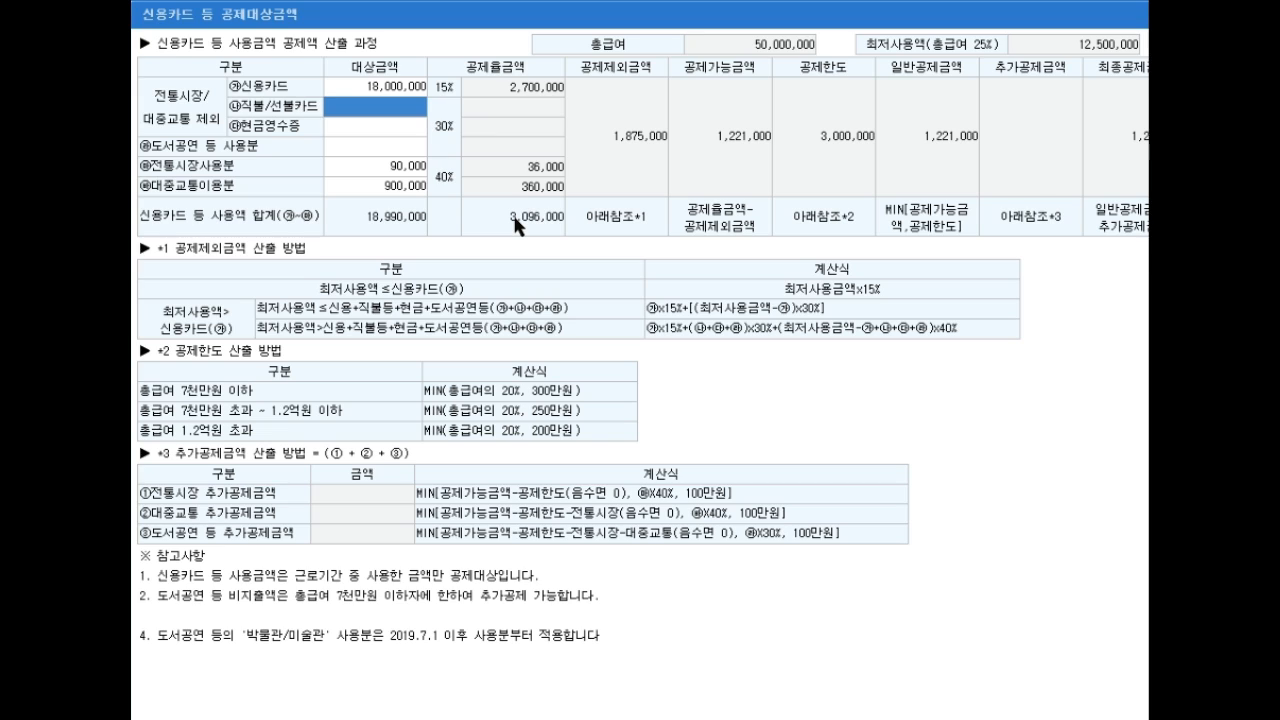
# - Change the 대상금액 of 대중교통이용분 to 1,050,000 and of 전통시장사용분 to 1,000,000
pyautogui.press('Return')
pyautogui.press('Return')
pyautogui.press('Return')
pyautogui.press('Return')
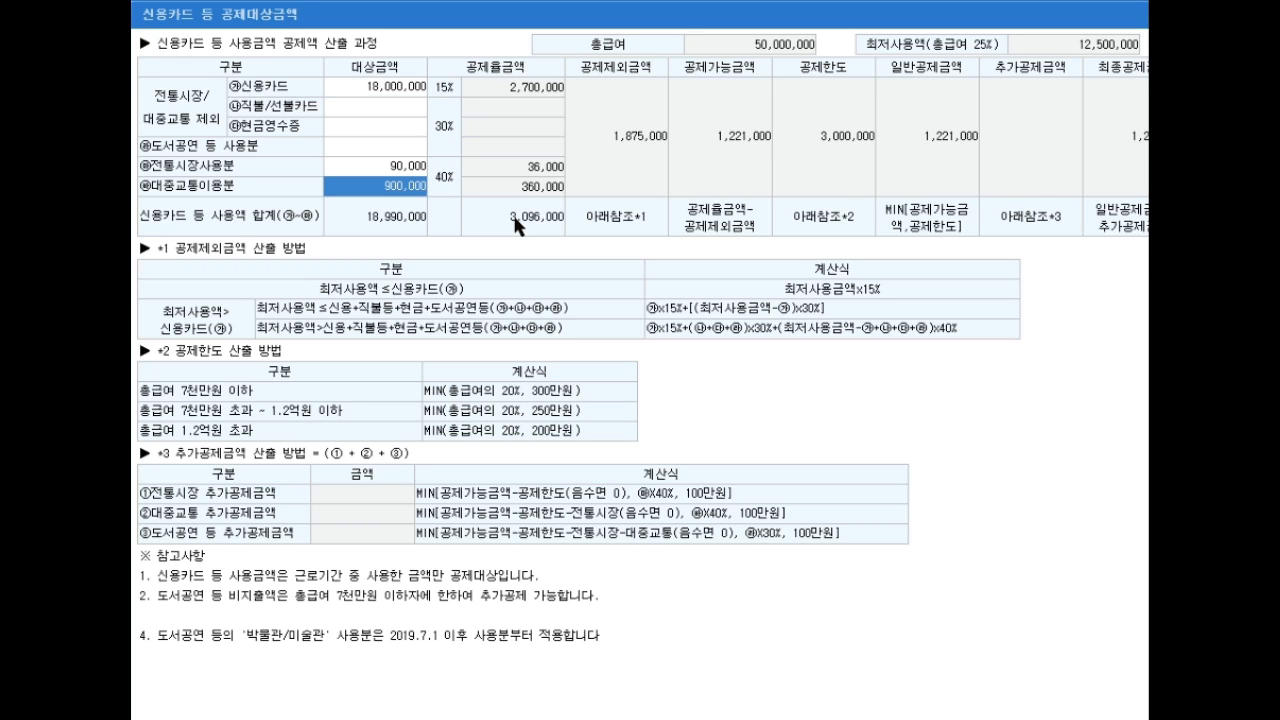
pyautogui.write('1050000')
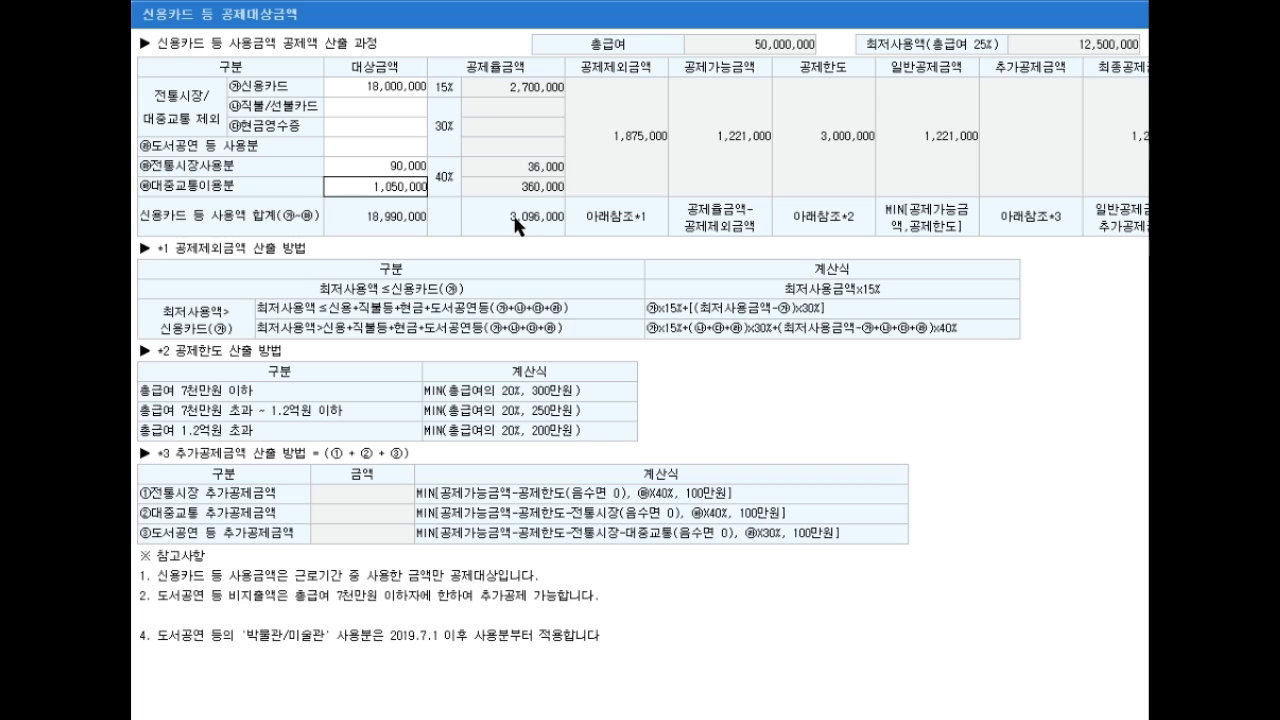
pyautogui.press('Tab')
pyautogui.press('Tab')
pyautogui.press('Tab')
pyautogui.press('Tab')
pyautogui.press('Tab')
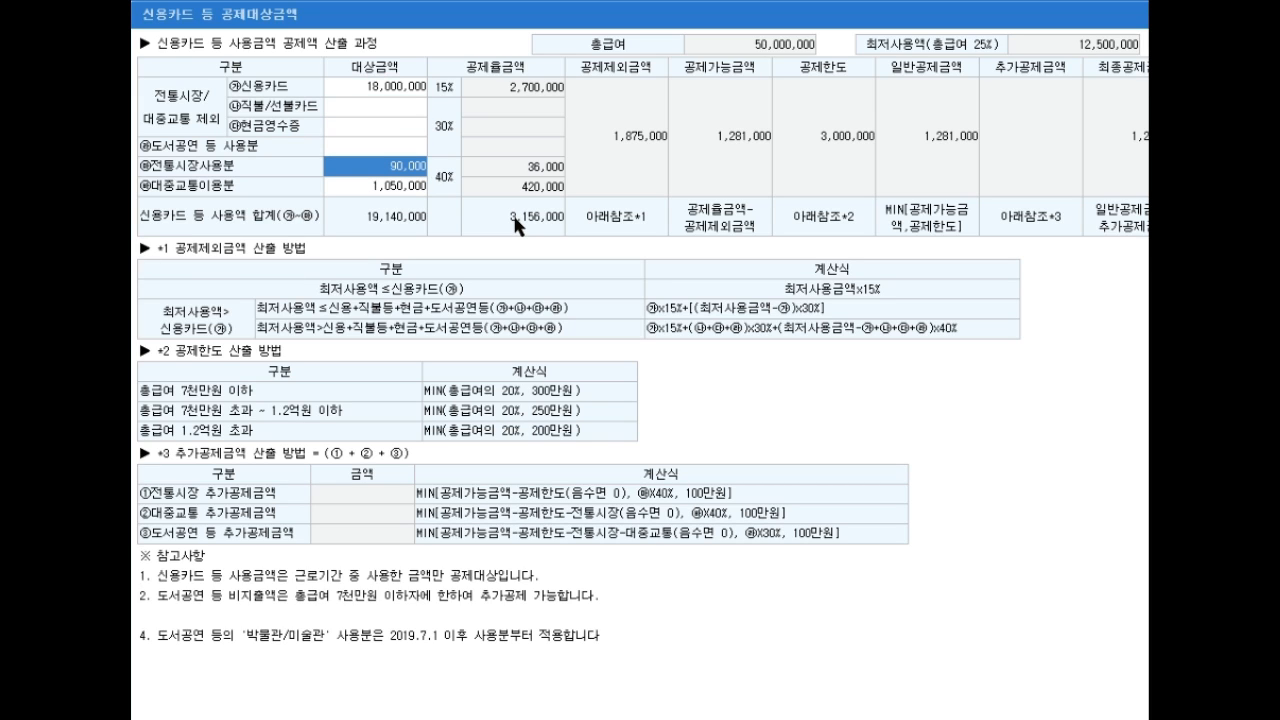
pyautogui.write('1000000')
pyautogui.press('Tab')
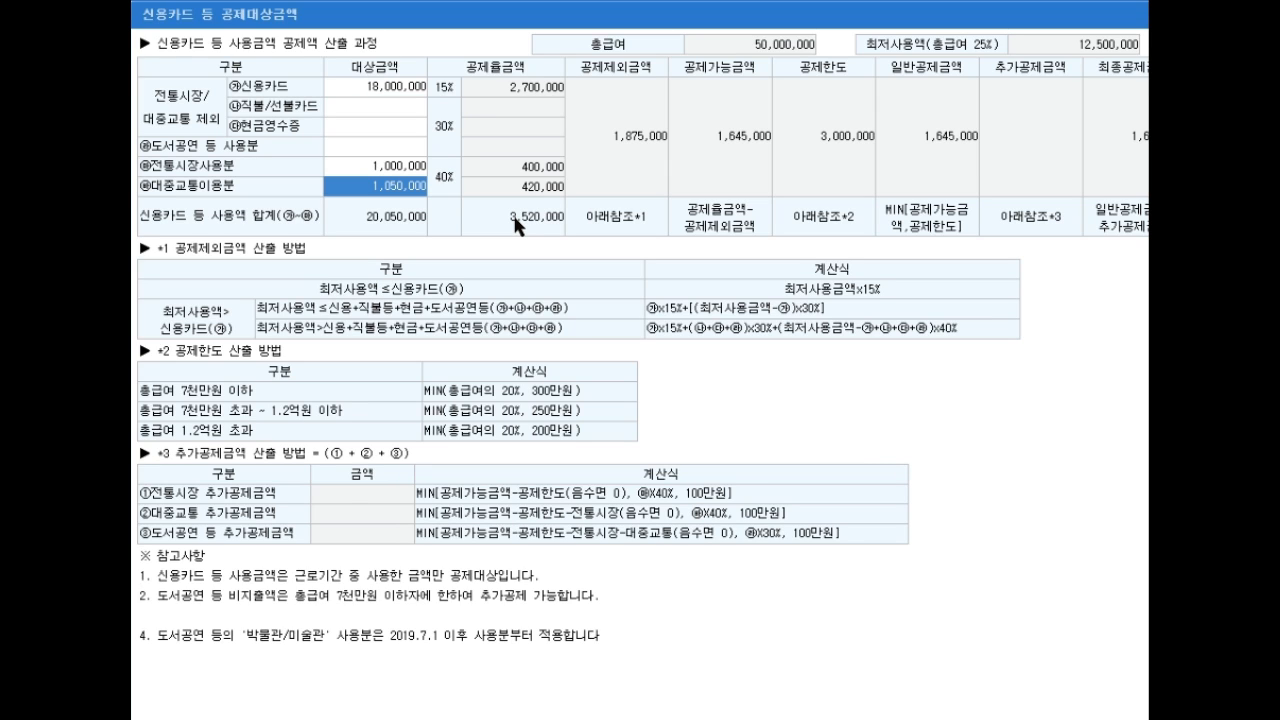